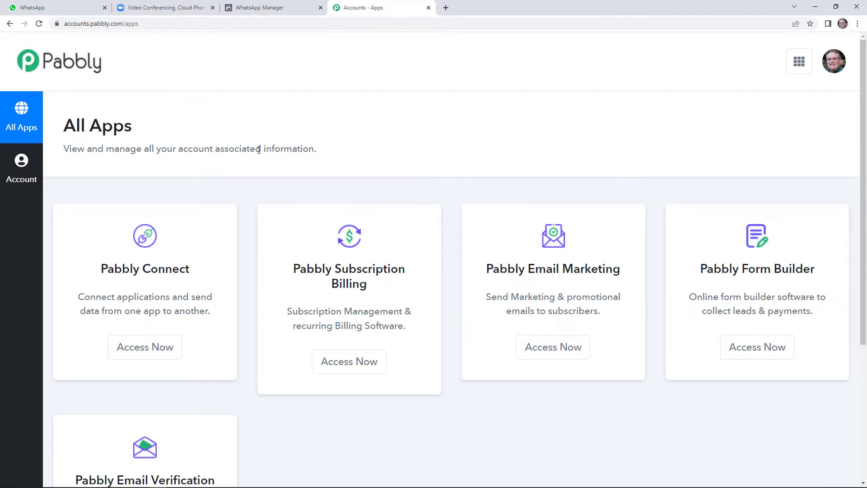
# Step: Start a new workflow in Pabbly Connect named 'Zoom Meeting Invitation To WhatsApp', fixing the typo
pyautogui.click(156, 347)
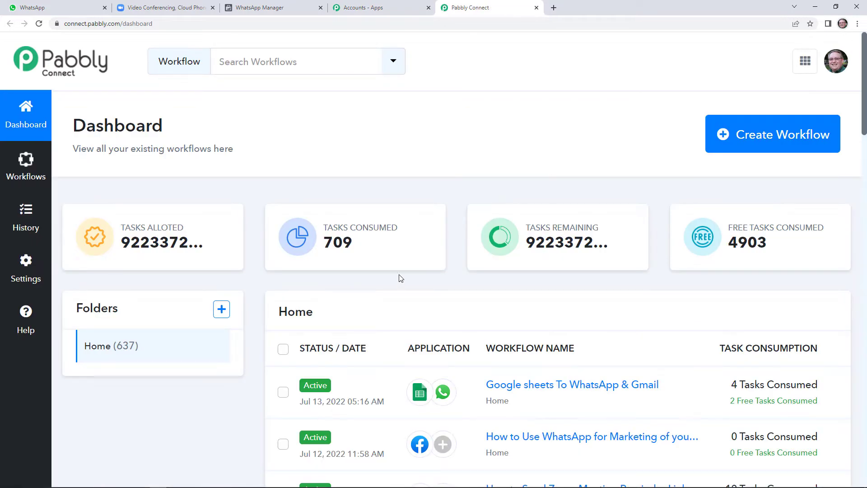
pyautogui.click(768, 141)
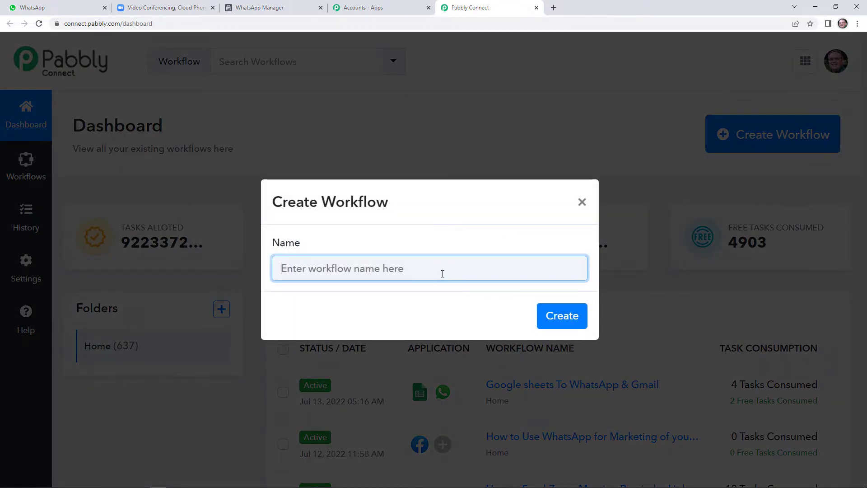
pyautogui.write('zOO')
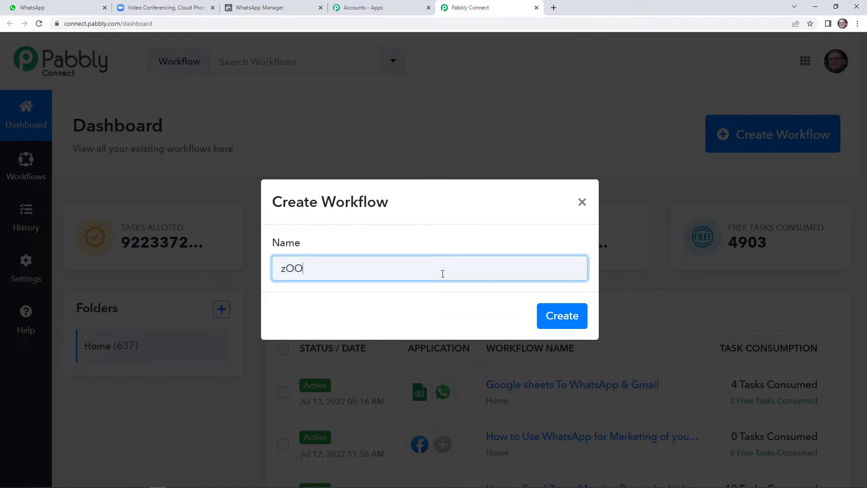
pyautogui.press('BackSpace')
pyautogui.press('BackSpace')
pyautogui.press('BackSpace')
pyautogui.write('Z')
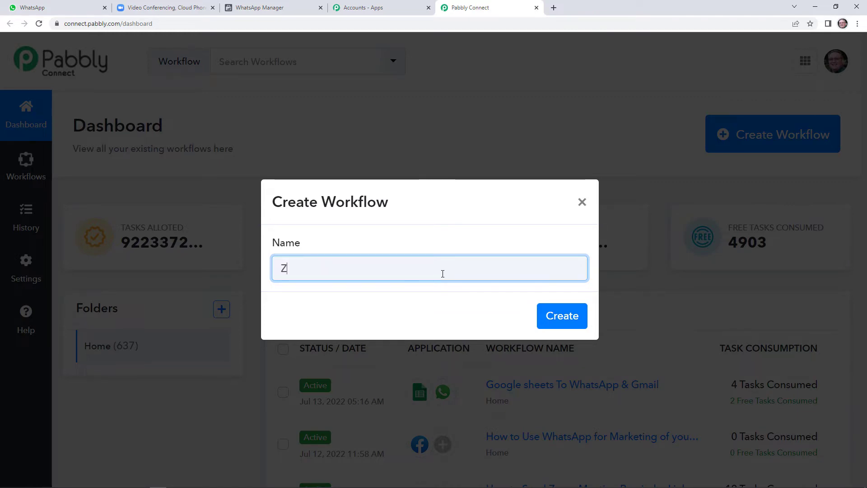
pyautogui.write('oom Me')
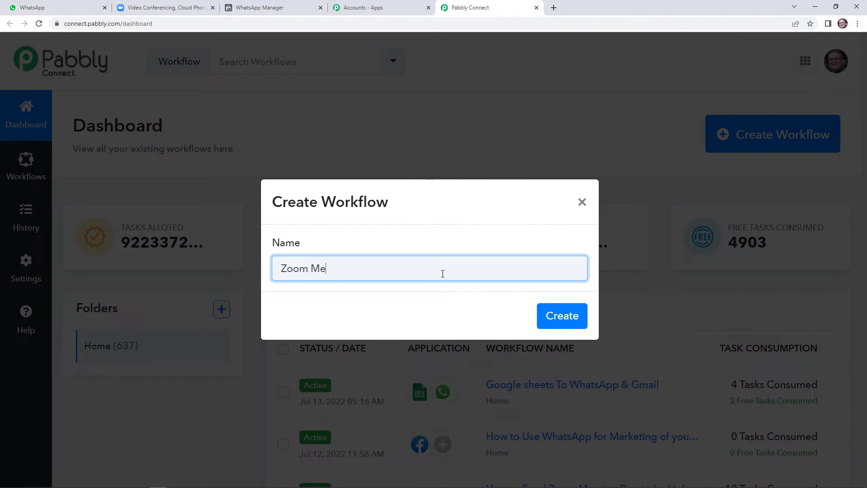
pyautogui.write('eting Invetation To')
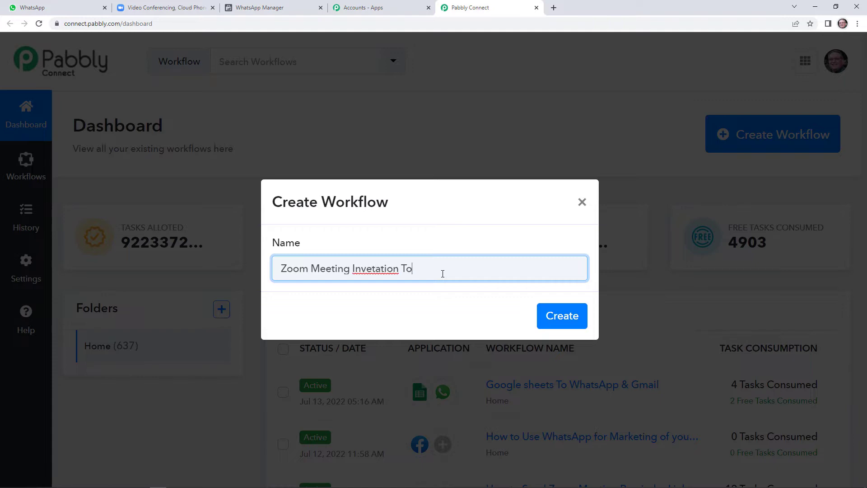
pyautogui.write(' WhatsApp')
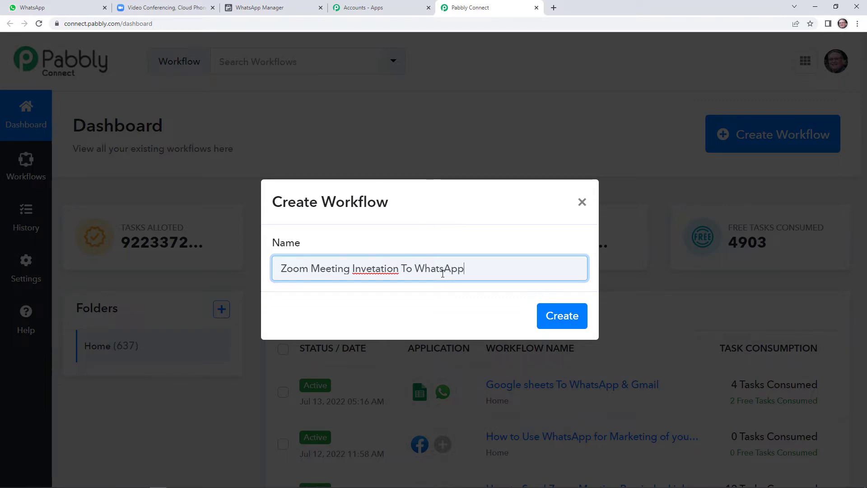
pyautogui.click(373, 270)
pyautogui.press('BackSpace')
pyautogui.write('i')
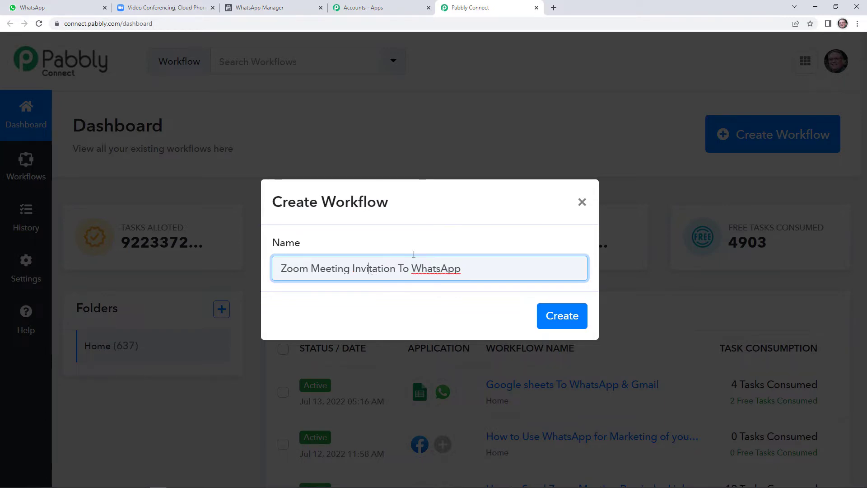
# Step: Create the named workflow and look over its empty trigger and action steps
pyautogui.click(562, 317)
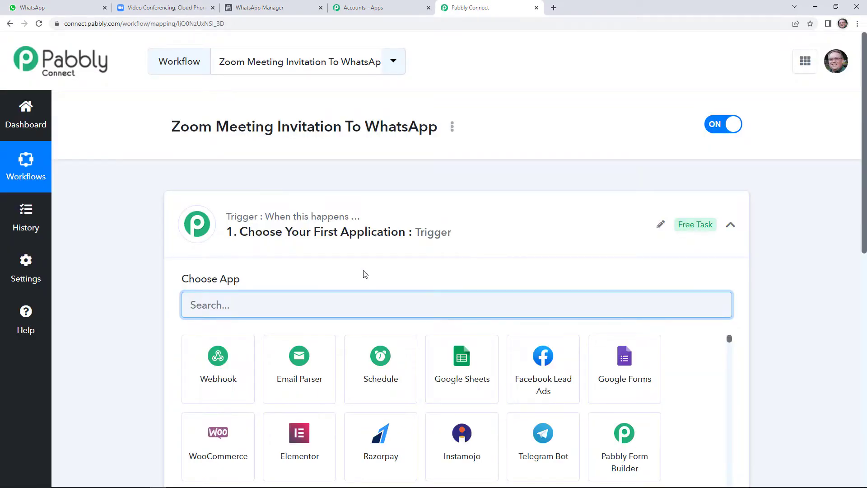
pyautogui.scroll(-1, 364, 271)
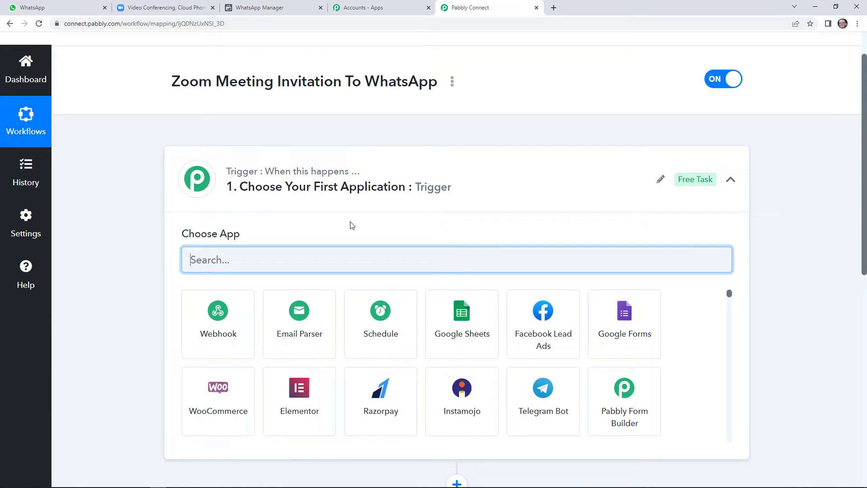
pyautogui.scroll(-1, 865, 190)
pyautogui.moveTo(864, 190); pyautogui.dragTo(864, 261)
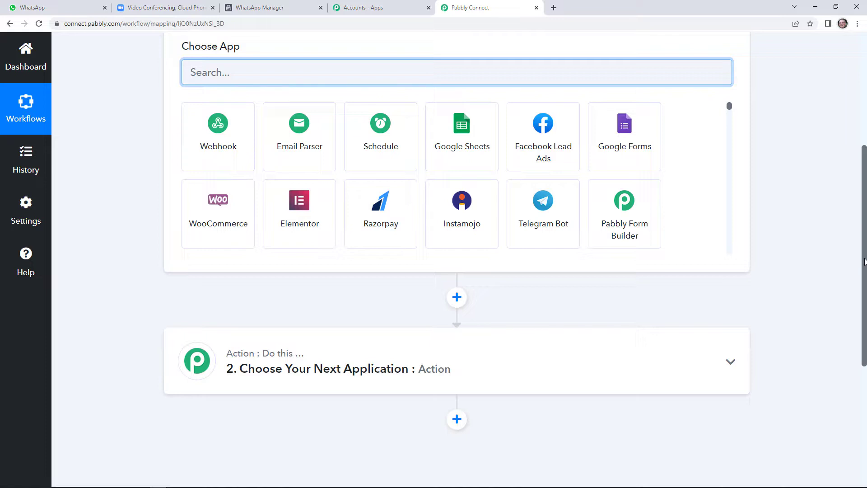
pyautogui.moveTo(864, 261); pyautogui.dragTo(863, 172)
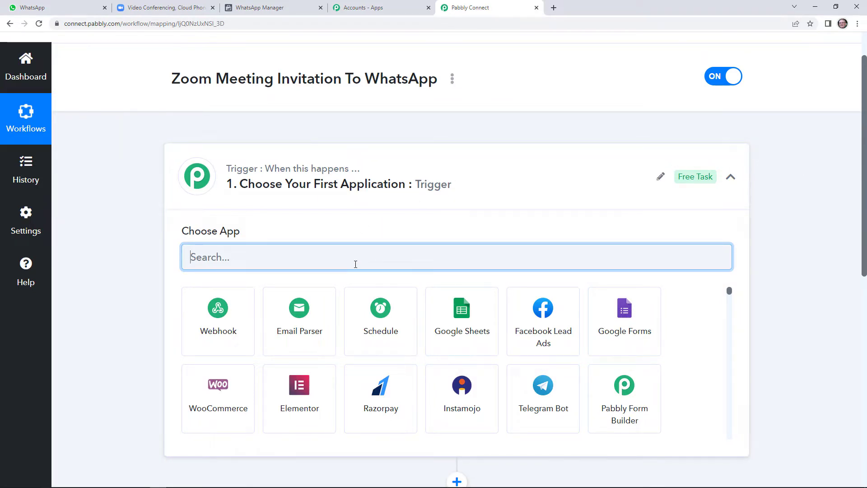
# Step: Choose Zoom as the trigger app with Configure Webhooks as its trigger event
pyautogui.write('zoom')
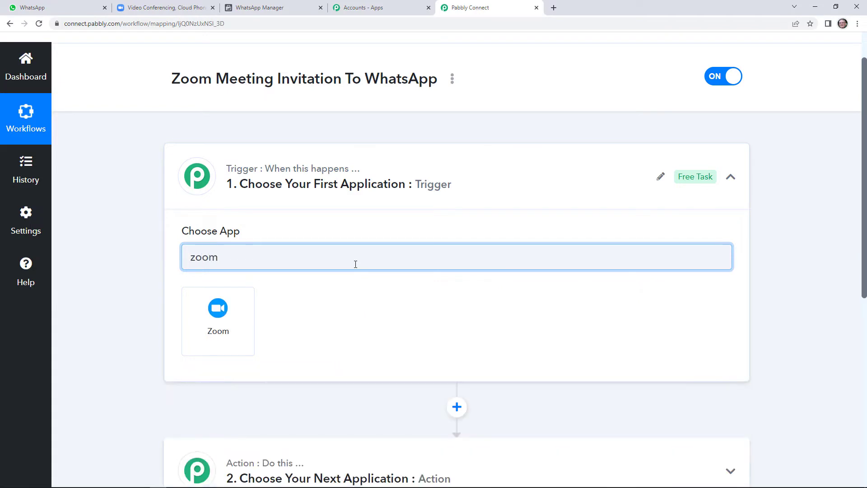
pyautogui.click(211, 316)
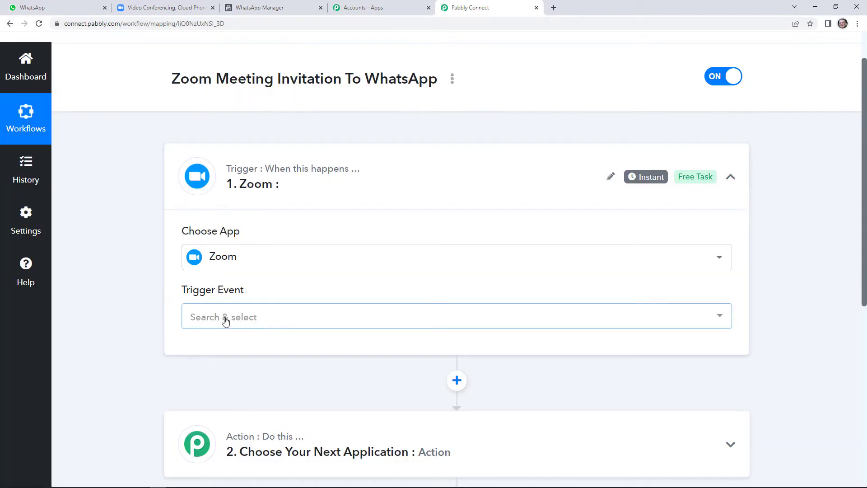
pyautogui.click(225, 319)
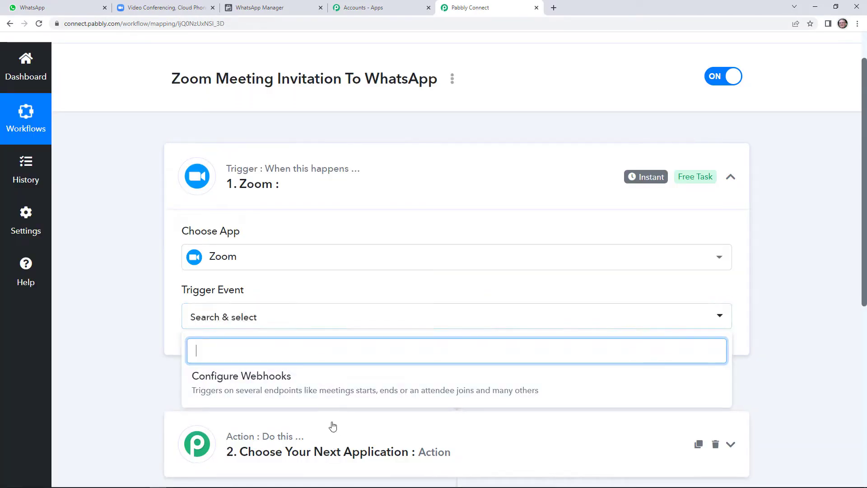
pyautogui.click(323, 387)
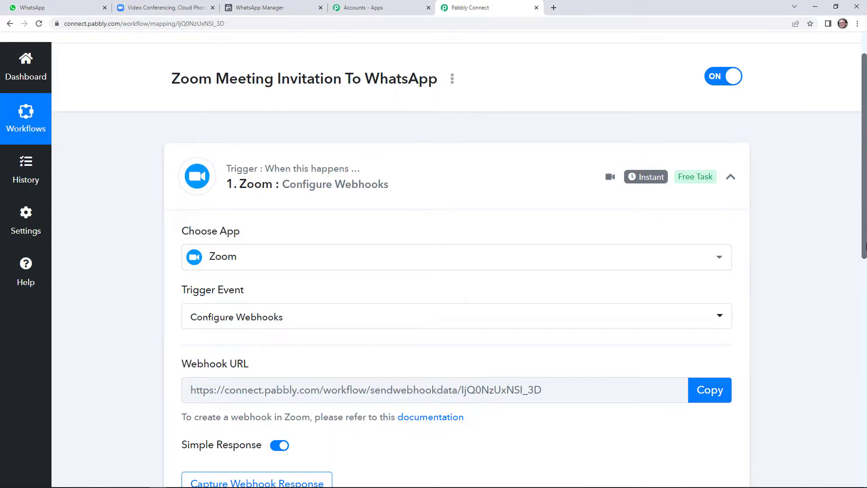
pyautogui.moveTo(864, 247); pyautogui.dragTo(865, 316)
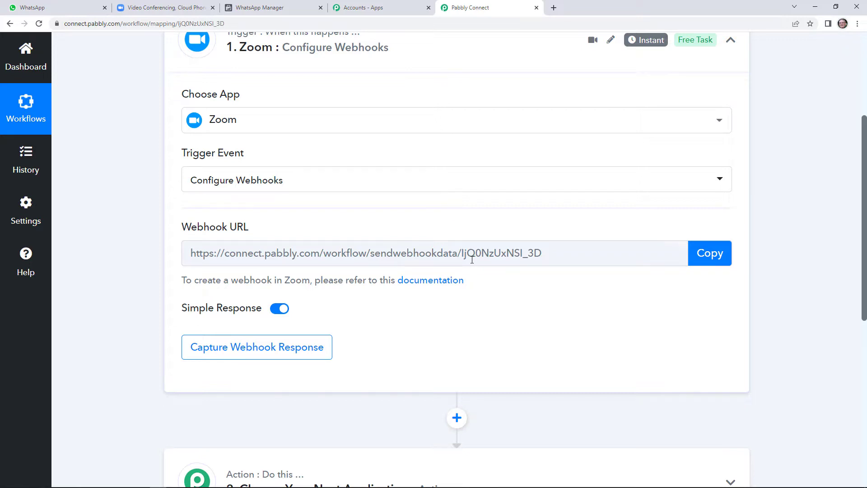
# Step: From the Zoom account profile, open App Marketplace under the Advanced settings
pyautogui.click(158, 8)
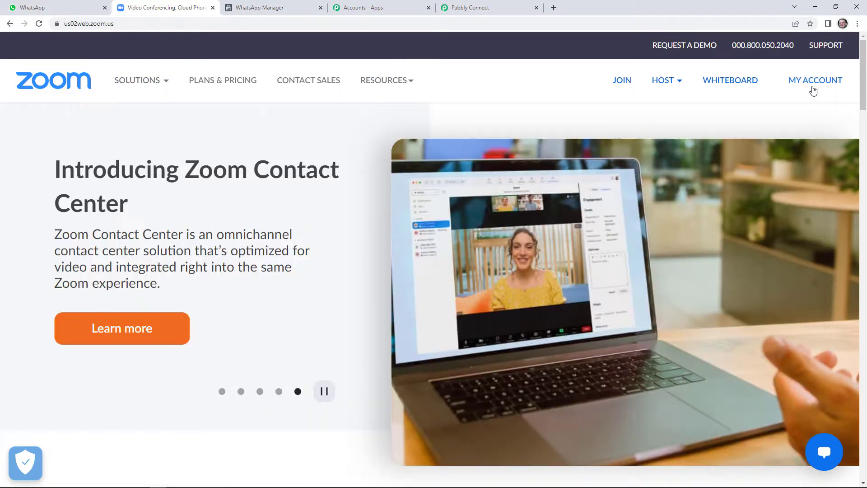
pyautogui.click(813, 90)
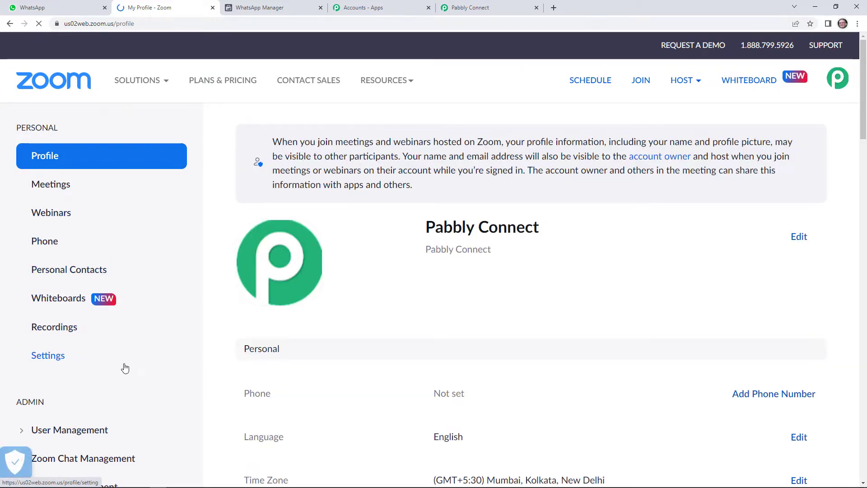
pyautogui.scroll(-5, 125, 368)
pyautogui.click(75, 375)
pyautogui.scroll(-1, 86, 380)
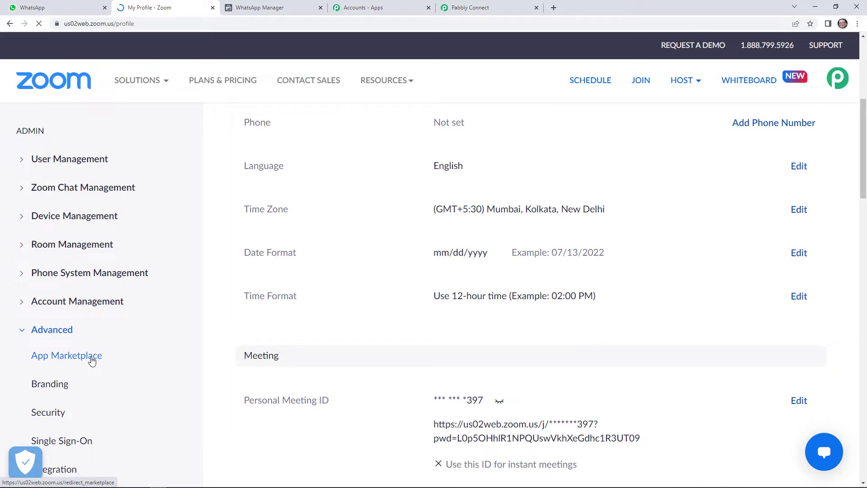
pyautogui.click(91, 362)
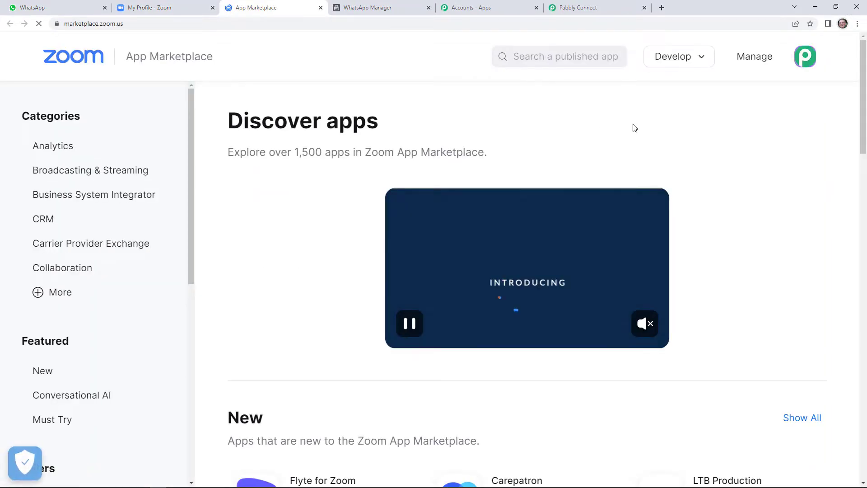
# Step: Build a Webhook Only Zoom app named 'Pabbly Connect' via Develop > Build App
pyautogui.click(693, 69)
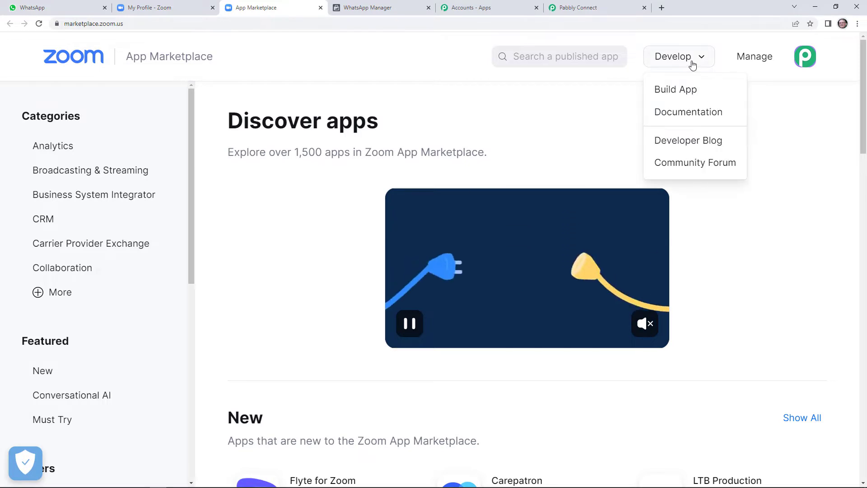
pyautogui.click(676, 101)
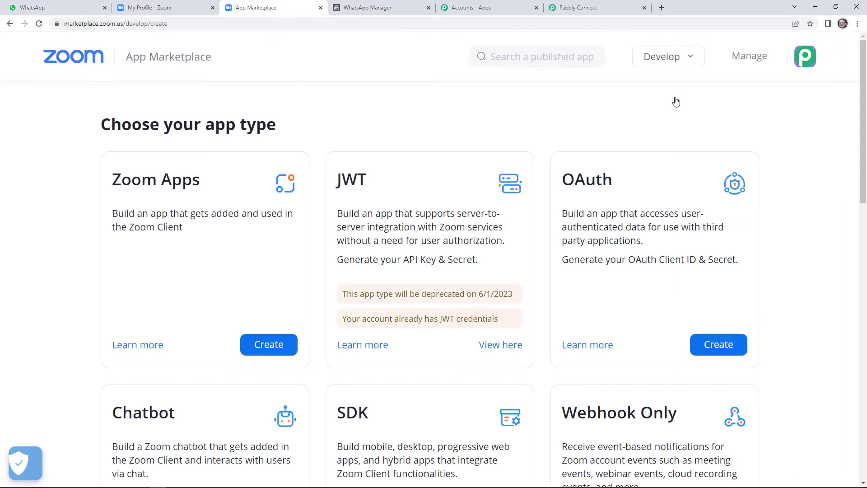
pyautogui.scroll(-3, 652, 312)
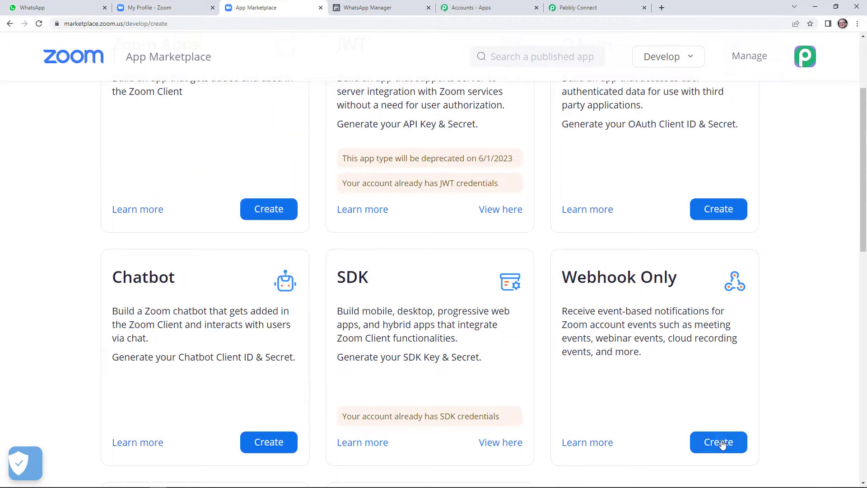
pyautogui.click(579, 8)
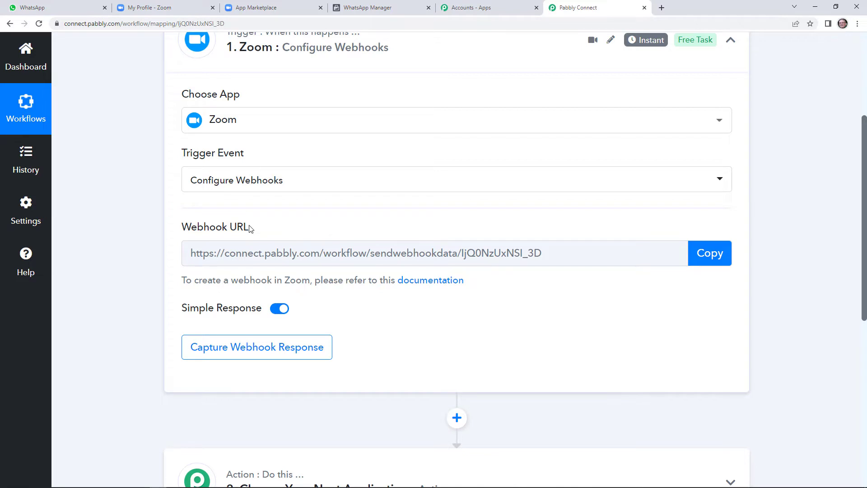
pyautogui.click(270, 8)
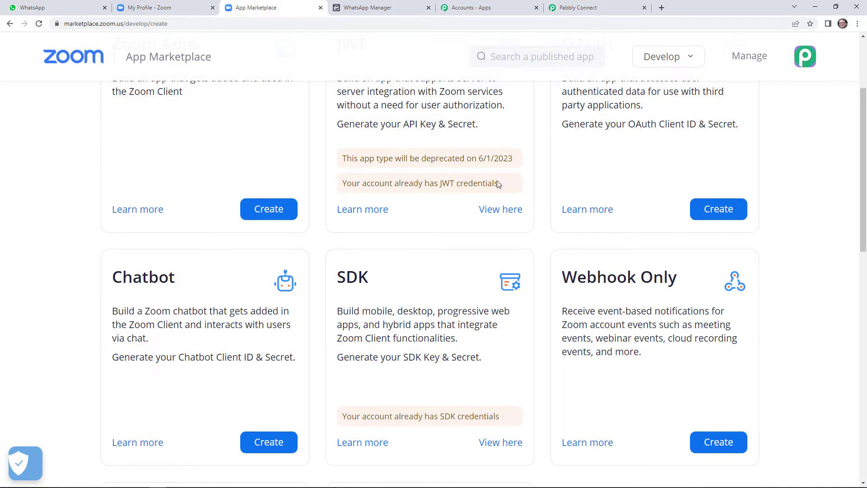
pyautogui.click(711, 443)
pyautogui.click(402, 190)
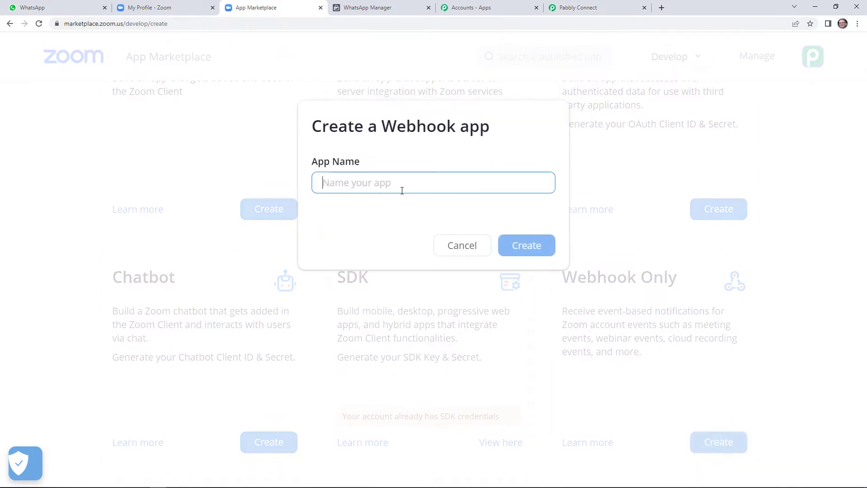
pyautogui.write('Pab')
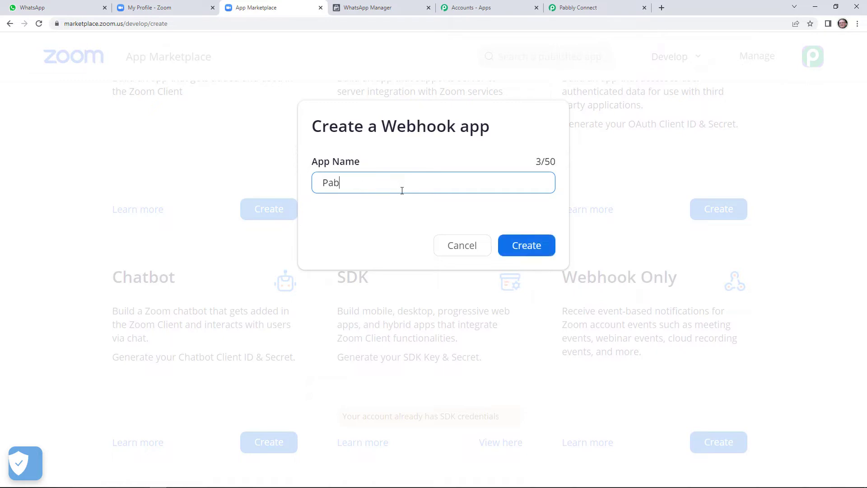
pyautogui.write('bly Connect')
pyautogui.click(508, 241)
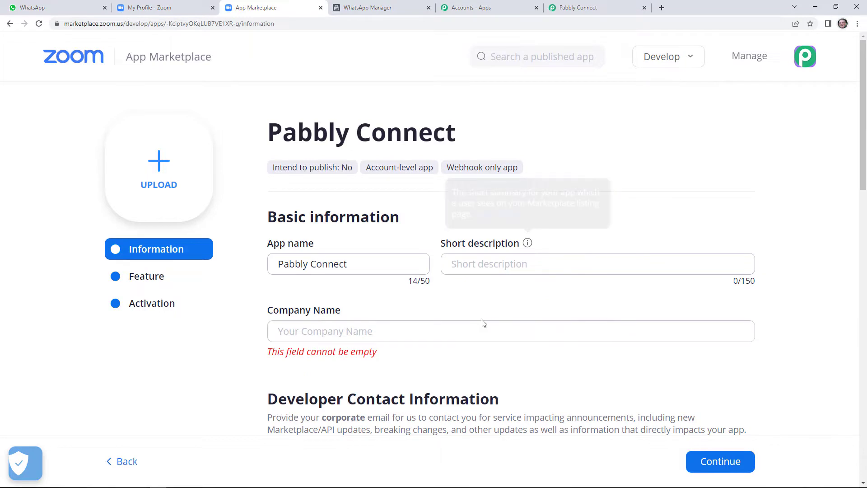
# Step: Enter 'Pabbly' as the Company Name and fill in the developer contact name
pyautogui.click(504, 271)
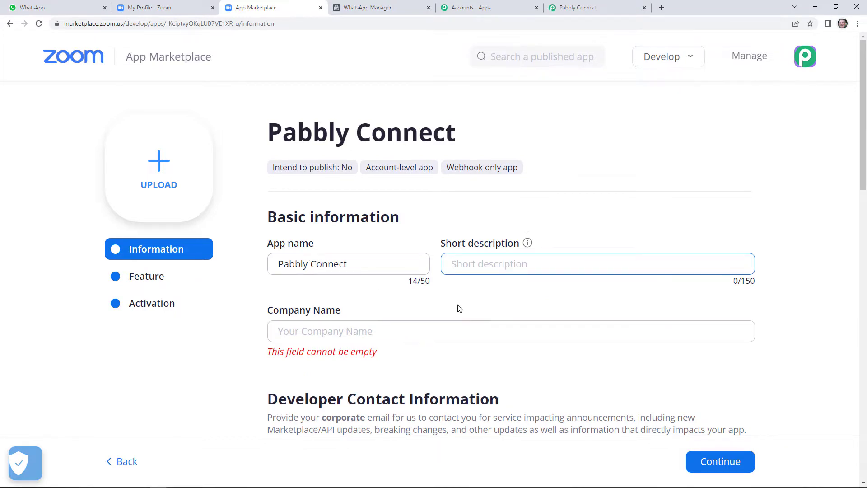
pyautogui.scroll(-2, 403, 352)
pyautogui.click(353, 241)
pyautogui.write('P')
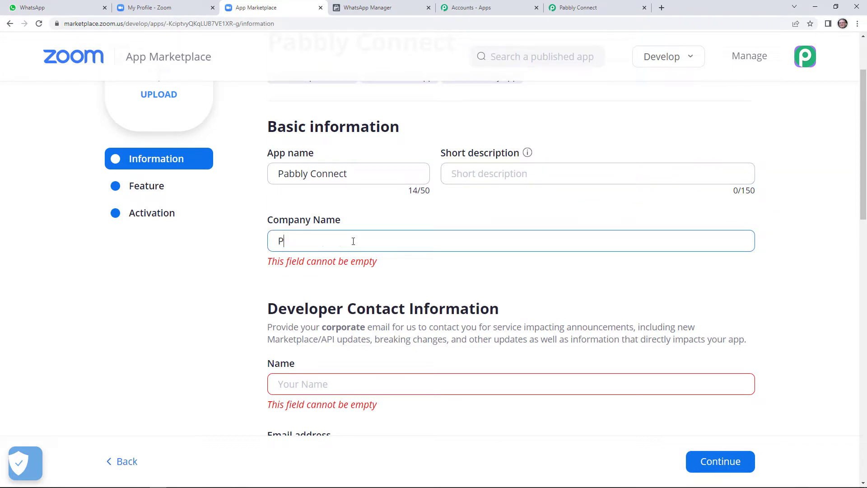
pyautogui.write('abbly')
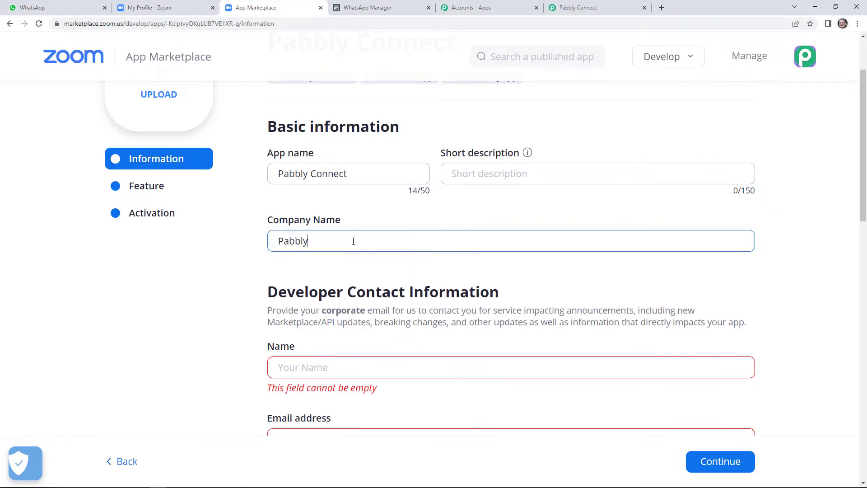
pyautogui.scroll(-1, 358, 355)
pyautogui.scroll(-1, 394, 338)
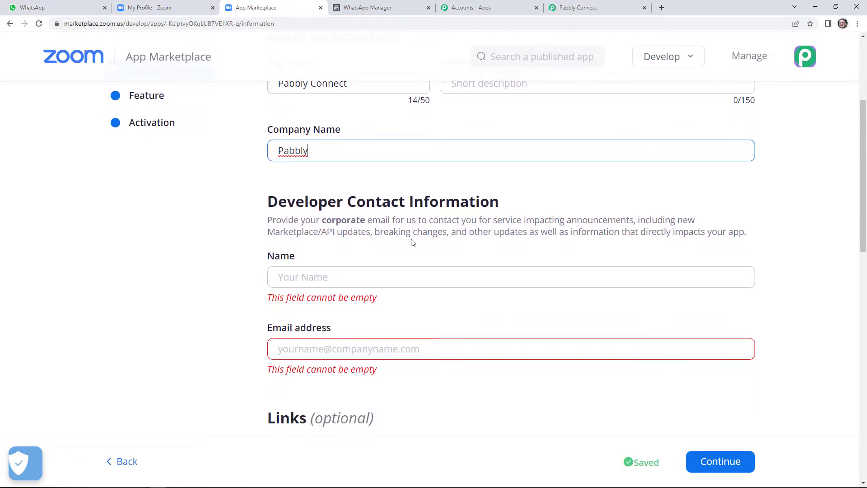
pyautogui.click(380, 275)
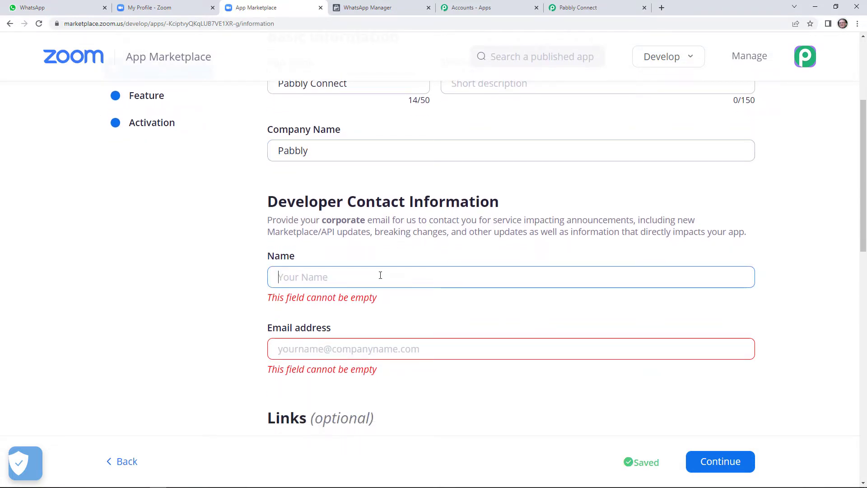
pyautogui.write('XYZ')
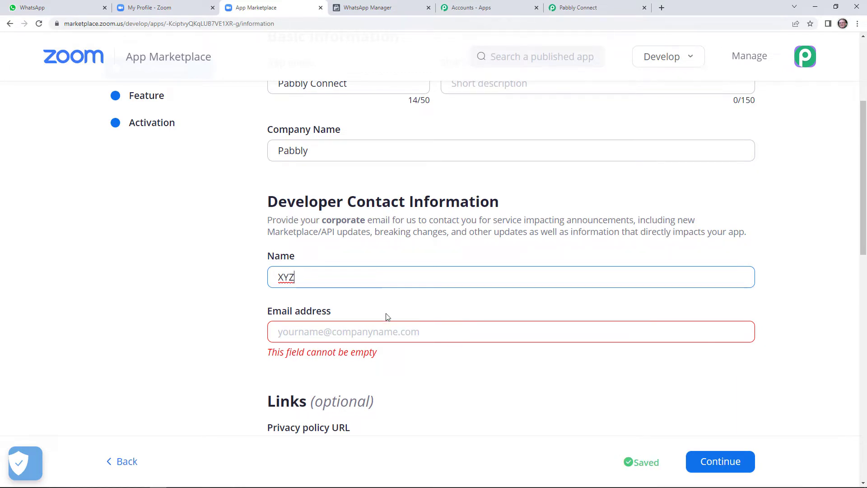
# Step: Copy part of the Pabbly Connect page's web address to reuse in the e-mail field
pyautogui.click(381, 331)
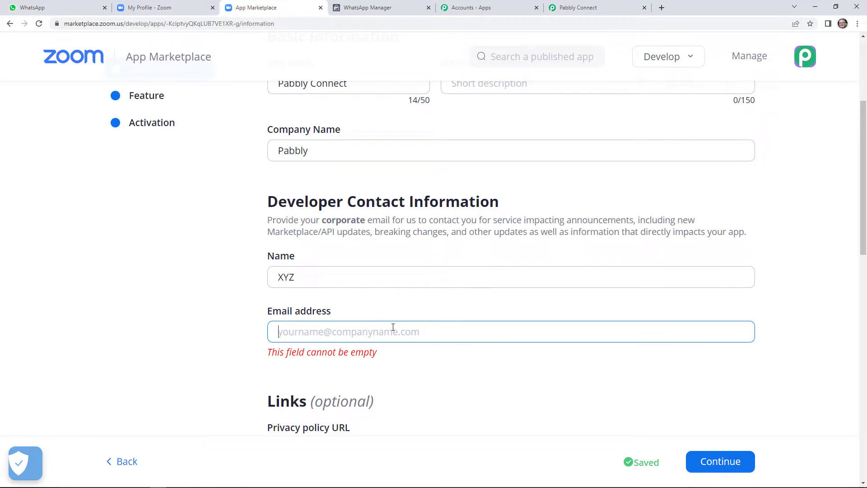
pyautogui.click(583, 7)
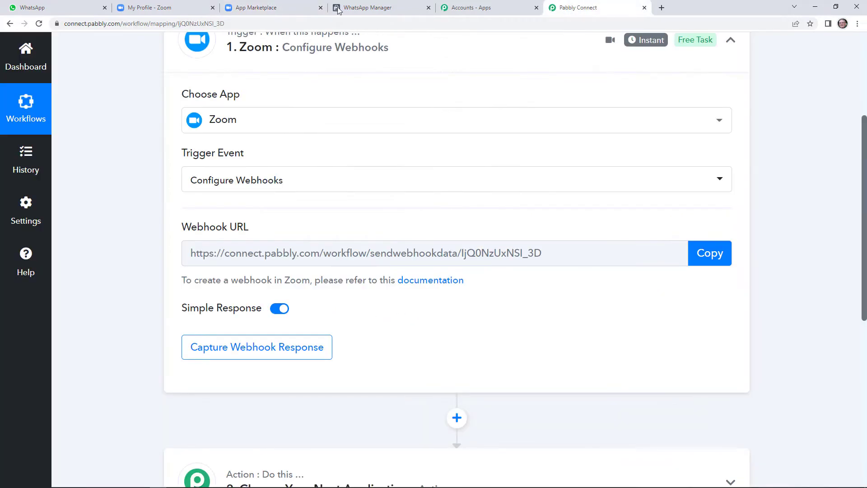
pyautogui.click(128, 22)
pyautogui.doubleClick(85, 23)
pyautogui.click(84, 23)
pyautogui.doubleClick(76, 23)
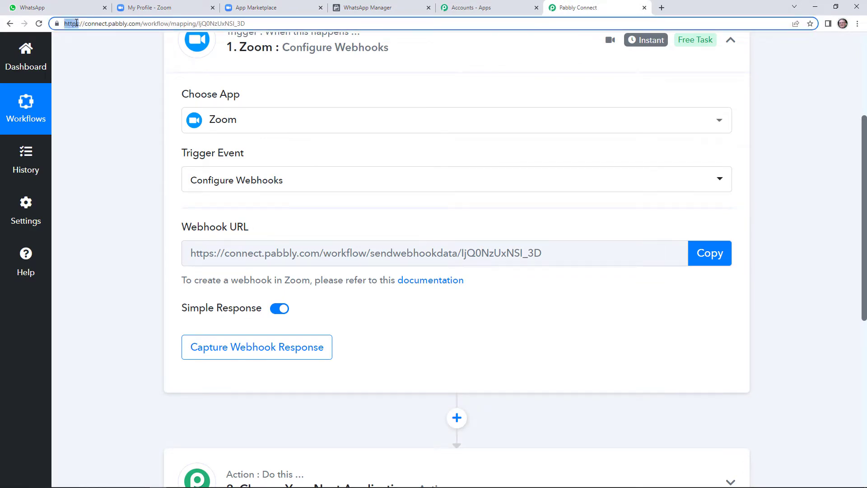
pyautogui.hotkey('shift', 'Right')
pyautogui.hotkey('shift', 'Right')
pyautogui.hotkey('shift', 'Right')
pyautogui.hotkey('shift', 'Right')
pyautogui.hotkey('shift', 'Right')
pyautogui.hotkey('shift', 'Right')
pyautogui.hotkey('shift', 'Right')
pyautogui.hotkey('shift', 'Right')
pyautogui.hotkey('shift', 'Right')
pyautogui.hotkey('shift', 'Right')
pyautogui.hotkey('shift', 'Right')
pyautogui.hotkey('shift', 'Right')
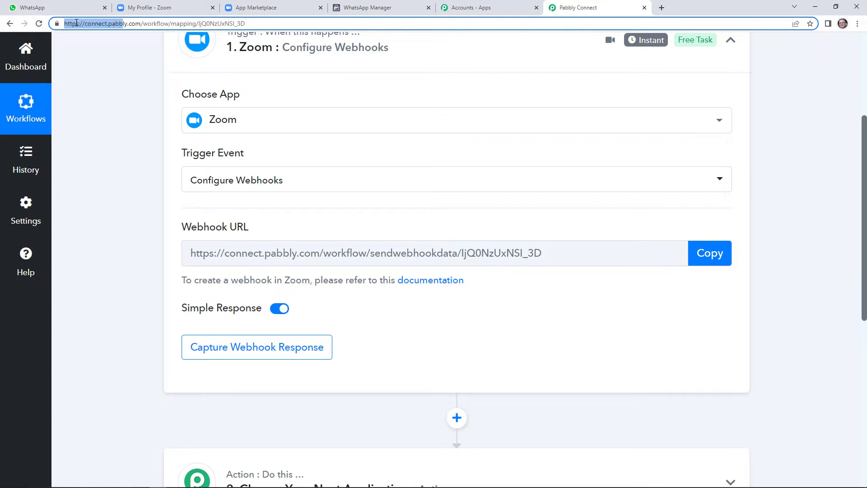
pyautogui.hotkey('shift', 'Right')
pyautogui.hotkey('shift', 'Right')
pyautogui.click(244, 6)
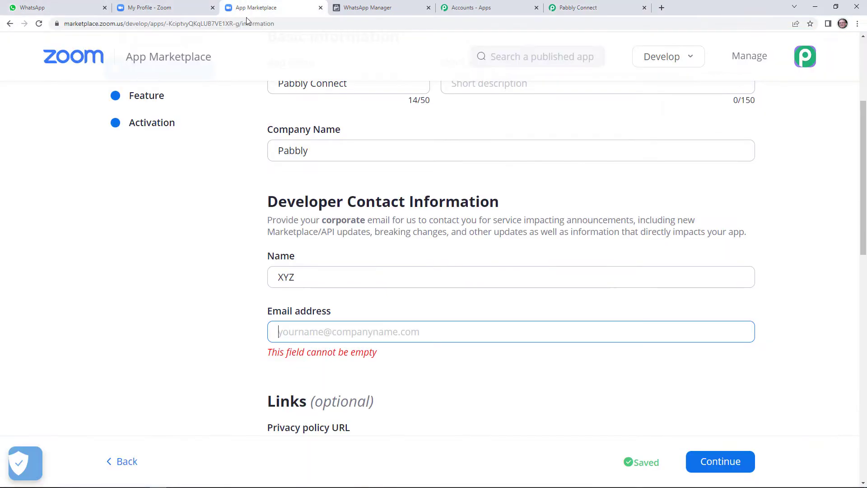
# Step: Paste into the developer e-mail field and edit it into a gmail.com address
pyautogui.rightClick(367, 329)
pyautogui.click(399, 401)
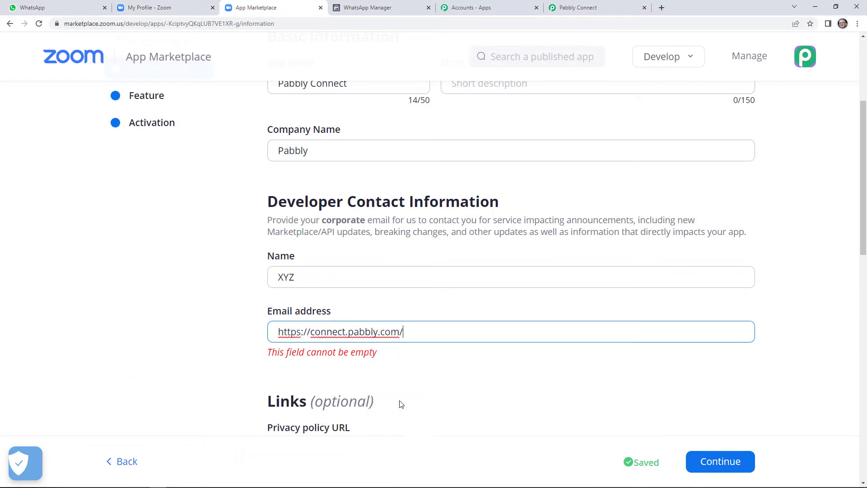
pyautogui.scroll(-1, 424, 374)
pyautogui.scroll(-1, 426, 373)
pyautogui.press('BackSpace')
pyautogui.write('G')
pyautogui.press('BackSpace')
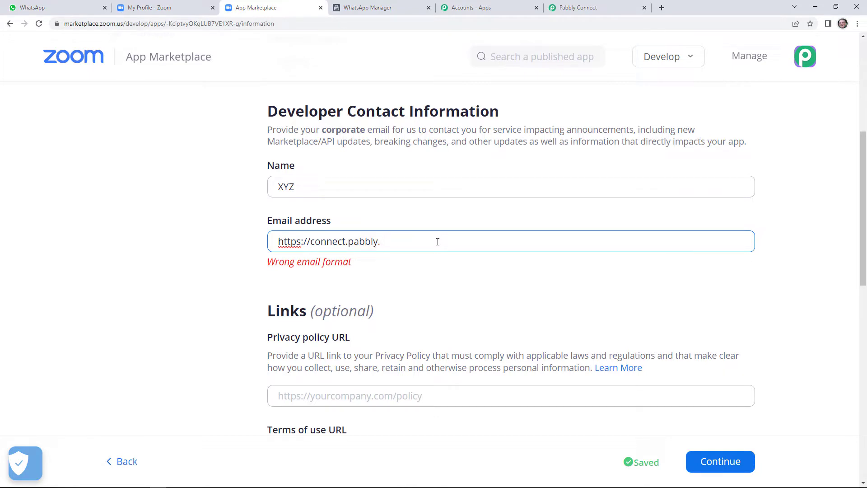
pyautogui.write('gmail.com')
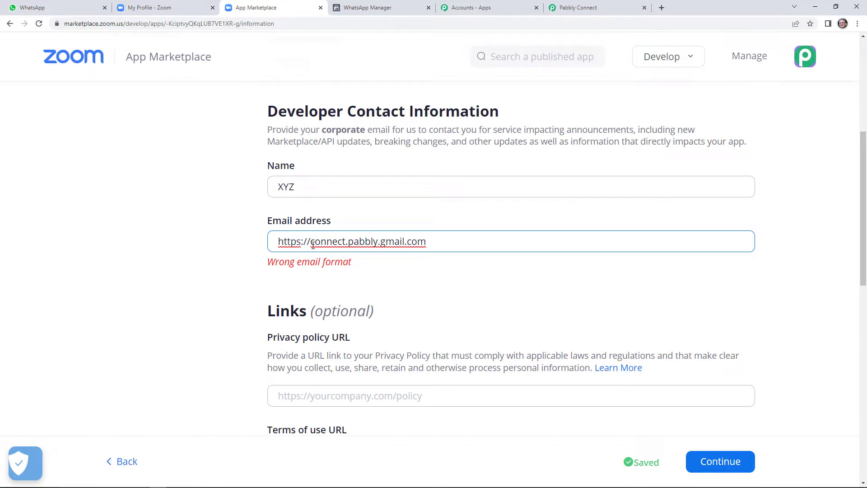
pyautogui.press('BackSpace')
pyautogui.press('BackSpace')
pyautogui.press('BackSpace')
pyautogui.press('BackSpace')
pyautogui.press('BackSpace')
pyautogui.press('BackSpace')
pyautogui.press('BackSpace')
pyautogui.press('BackSpace')
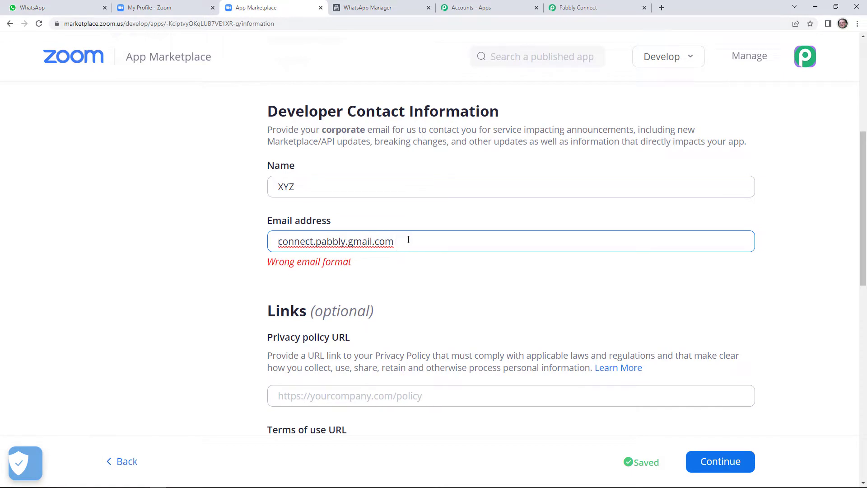
pyautogui.scroll(-5, 347, 332)
pyautogui.scroll(-3, 632, 361)
# Step: On the Feature step, switch on Event subscriptions and add one named 'Pabbly'
pyautogui.click(731, 349)
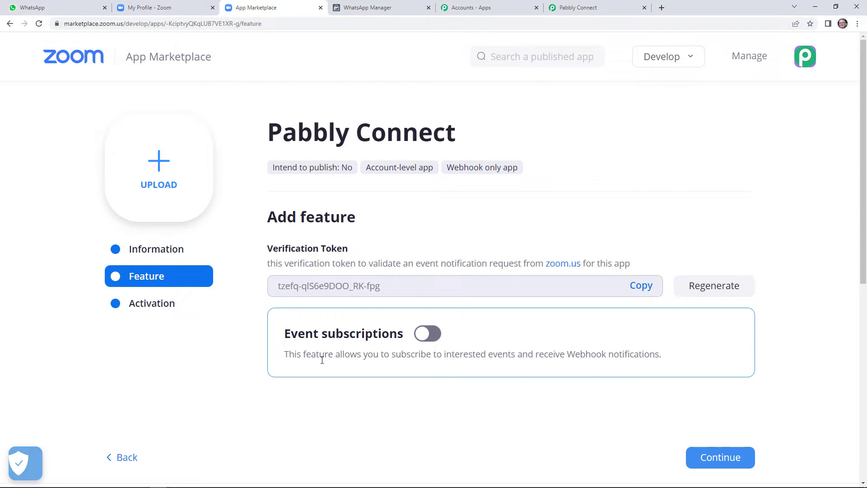
pyautogui.scroll(-1, 518, 373)
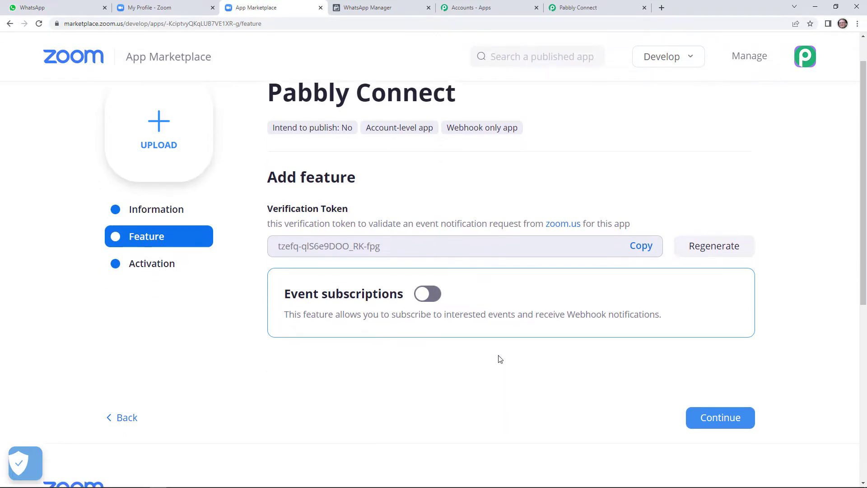
pyautogui.click(430, 291)
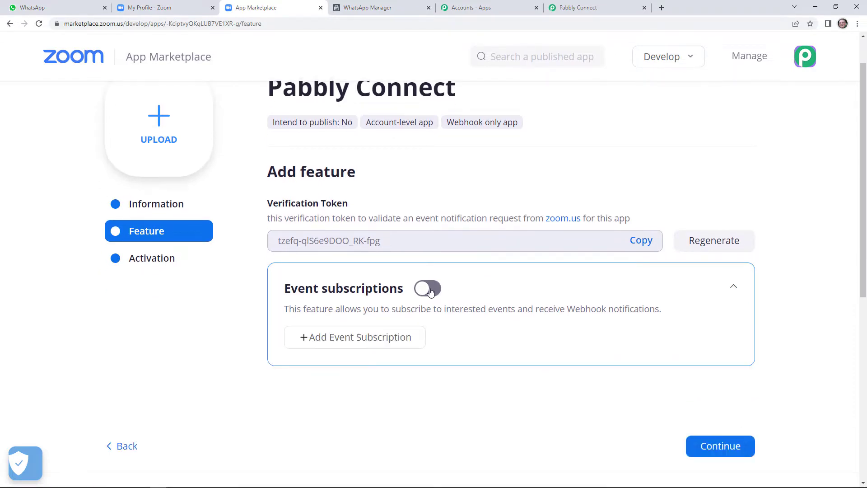
pyautogui.click(391, 343)
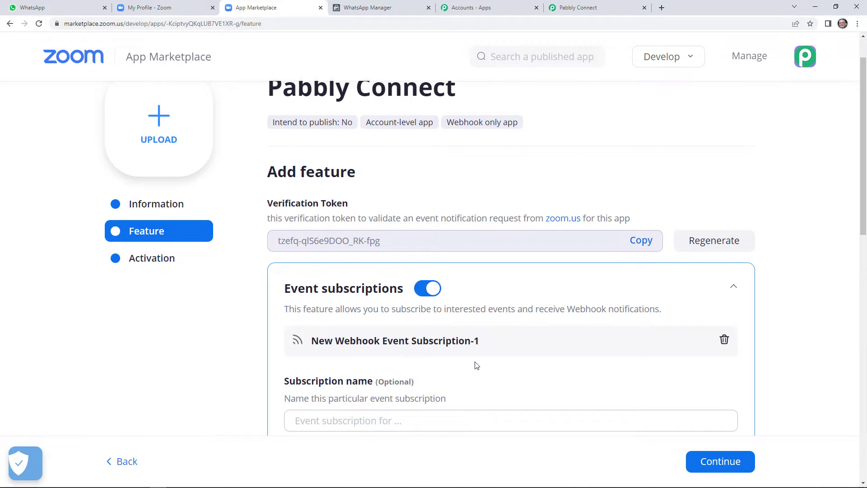
pyautogui.scroll(-2, 477, 365)
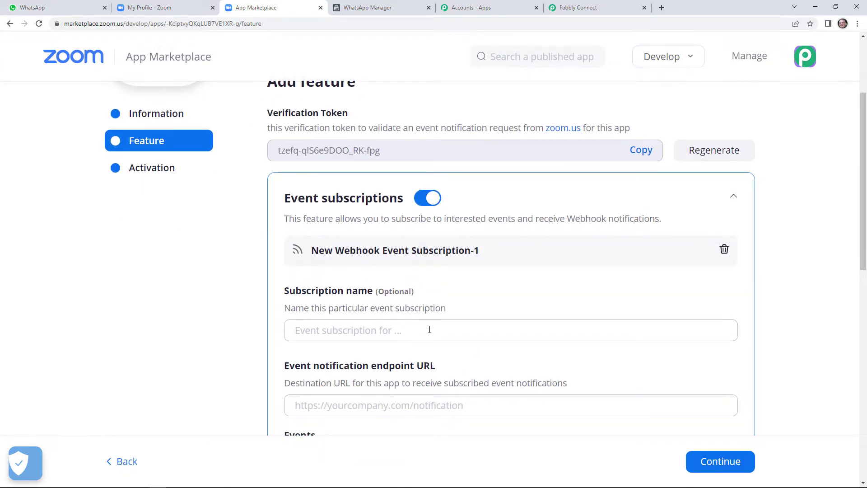
pyautogui.click(451, 331)
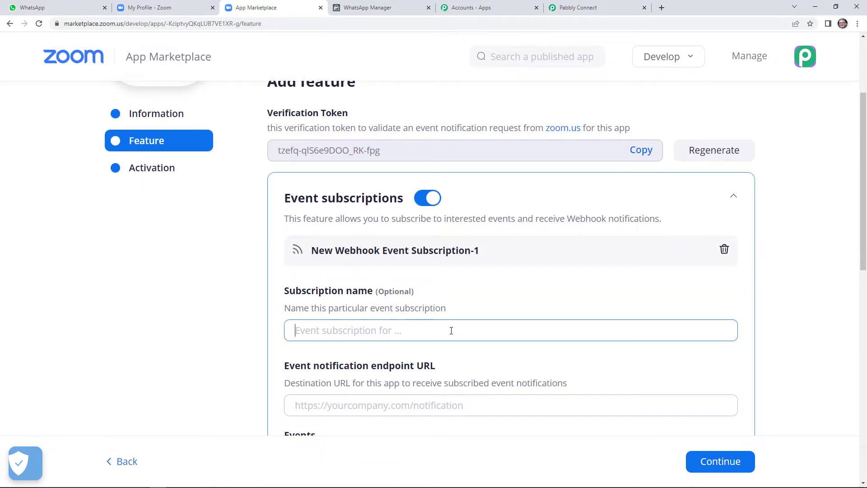
pyautogui.write('Pabbly')
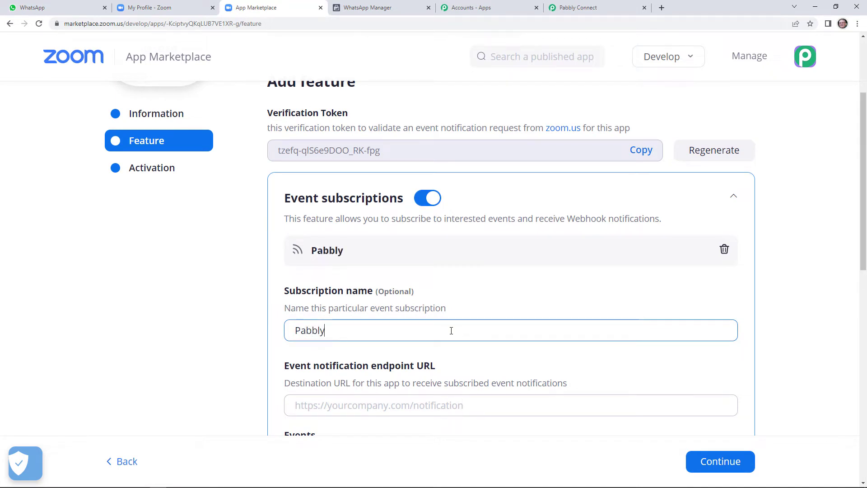
pyautogui.scroll(-1, 458, 353)
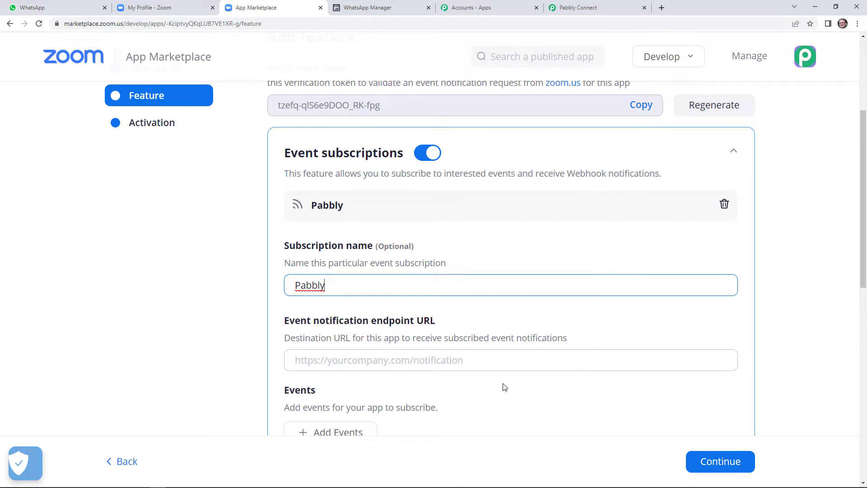
# Step: Copy the Zoom trigger's webhook URL in Pabbly Connect and return to the Zoom tab
pyautogui.click(578, 8)
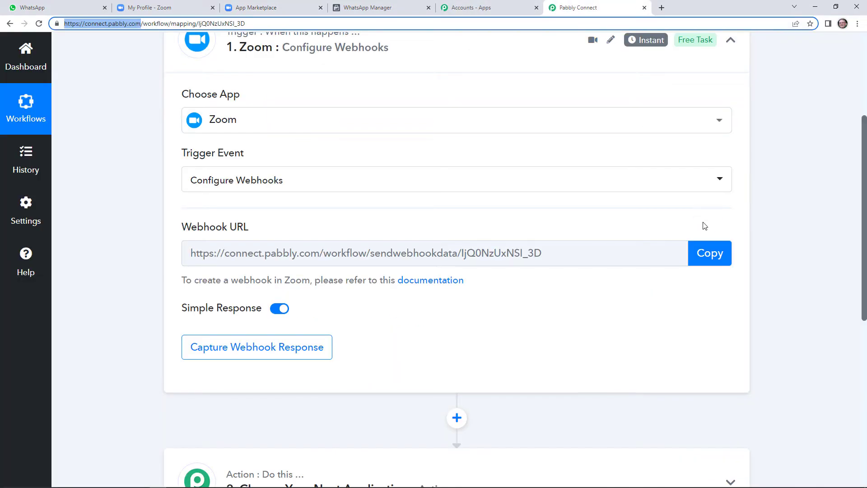
pyautogui.click(714, 260)
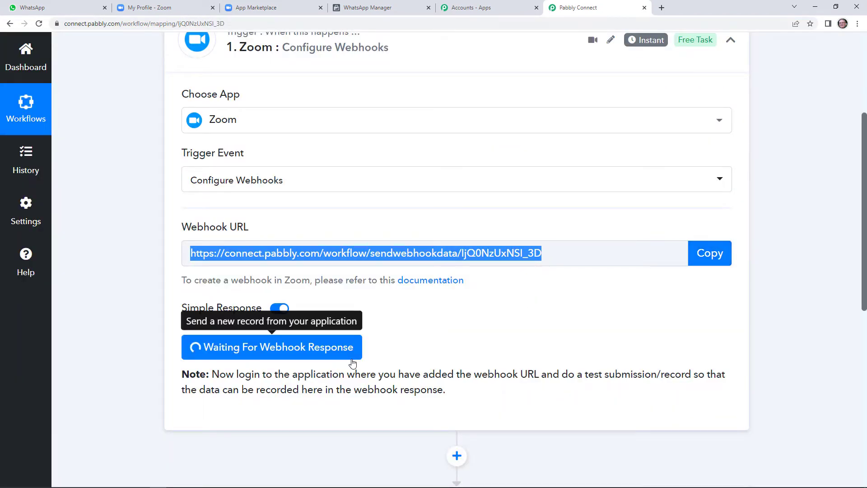
pyautogui.click(303, 4)
# Step: Paste the Pabbly webhook URL as the subscription's endpoint URL
pyautogui.rightClick(372, 360)
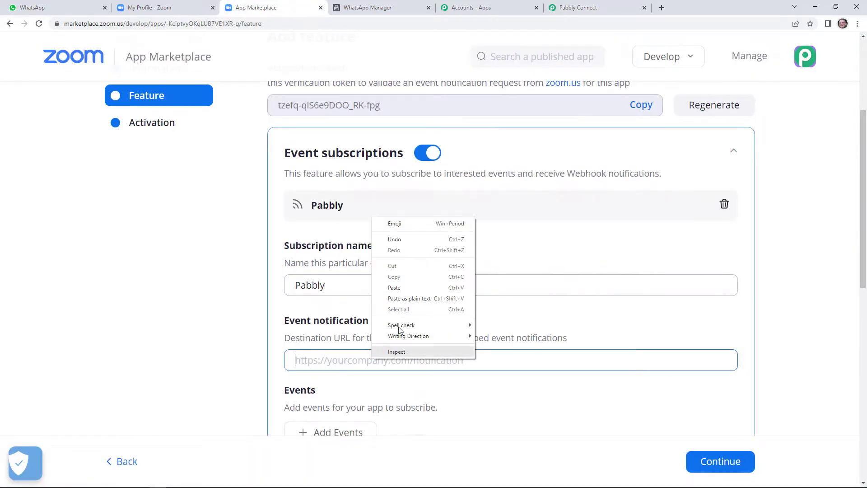
pyautogui.click(394, 288)
pyautogui.scroll(-1, 403, 374)
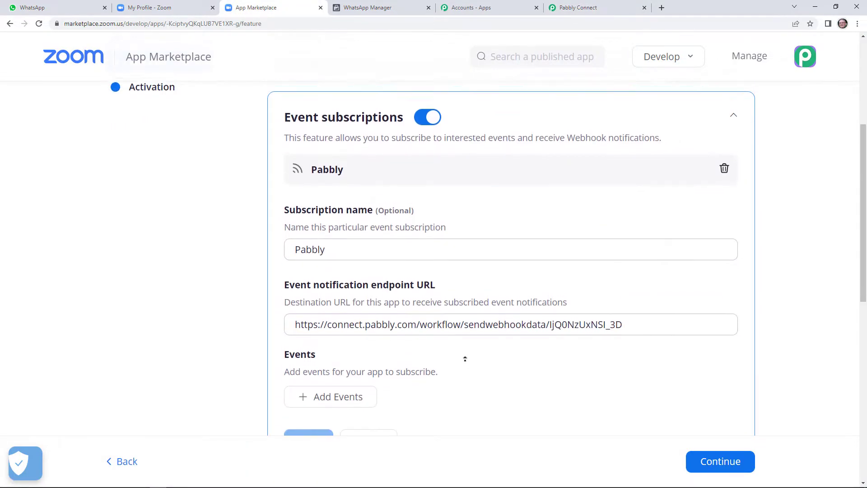
pyautogui.scroll(5, 680, 319)
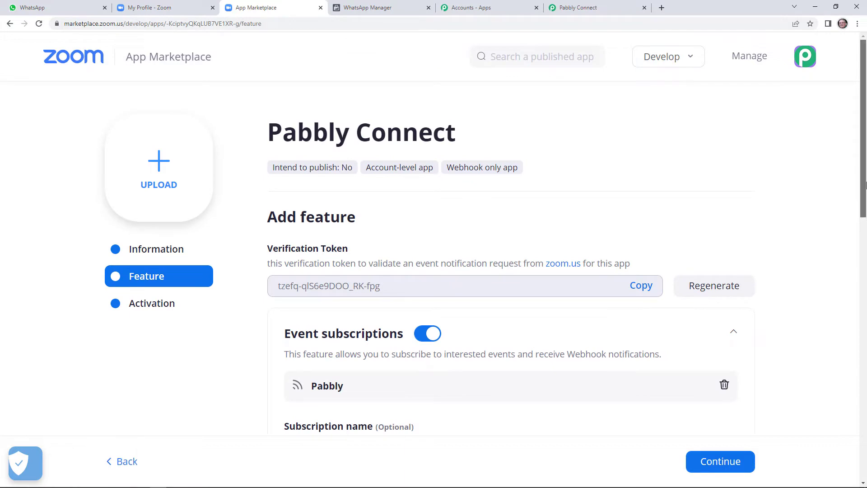
pyautogui.moveTo(864, 205); pyautogui.dragTo(863, 291)
pyautogui.scroll(-2, 864, 291)
# Step: Add the 'Meeting Registration has been created' event and save the Pabbly subscription
pyautogui.click(331, 333)
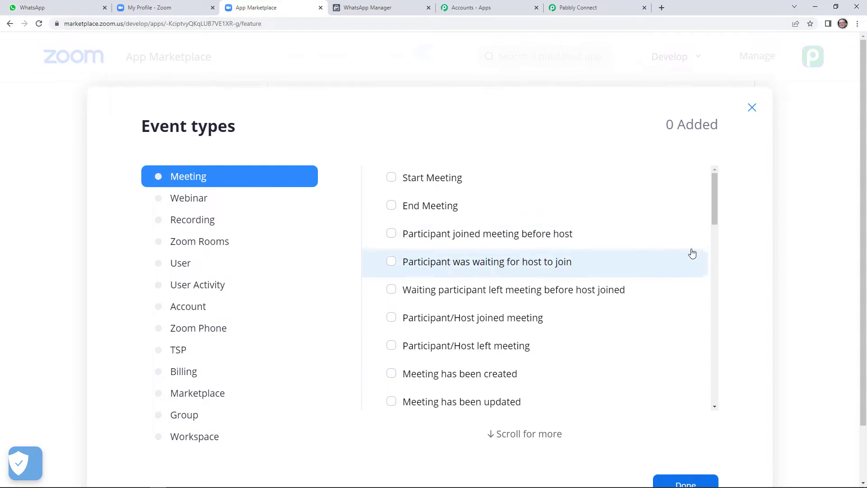
pyautogui.moveTo(714, 215); pyautogui.dragTo(717, 255)
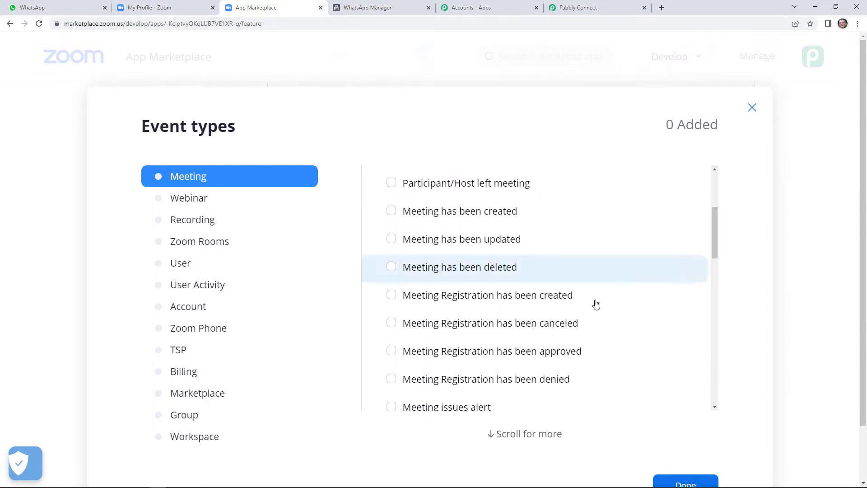
pyautogui.click(392, 296)
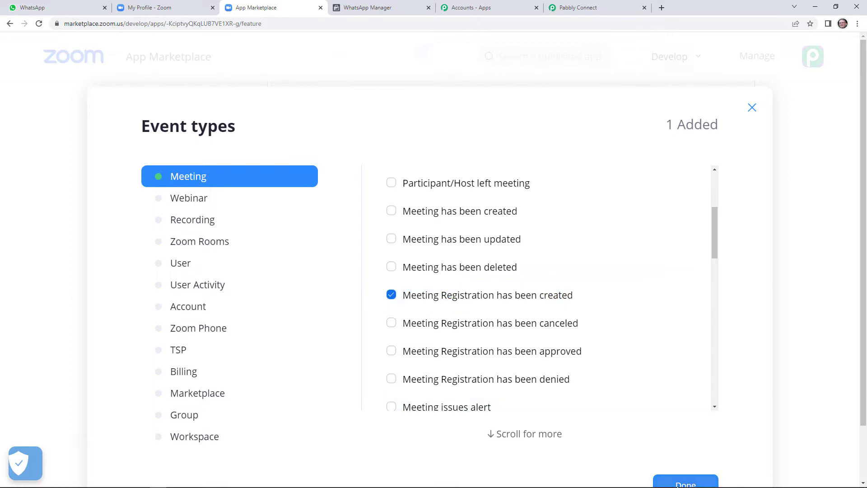
pyautogui.click(673, 483)
pyautogui.click(304, 381)
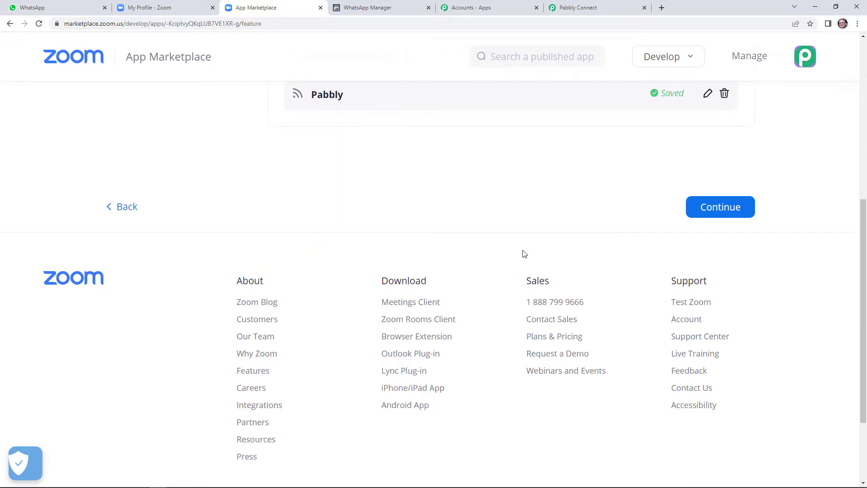
pyautogui.scroll(6, 520, 271)
pyautogui.scroll(-3, 679, 416)
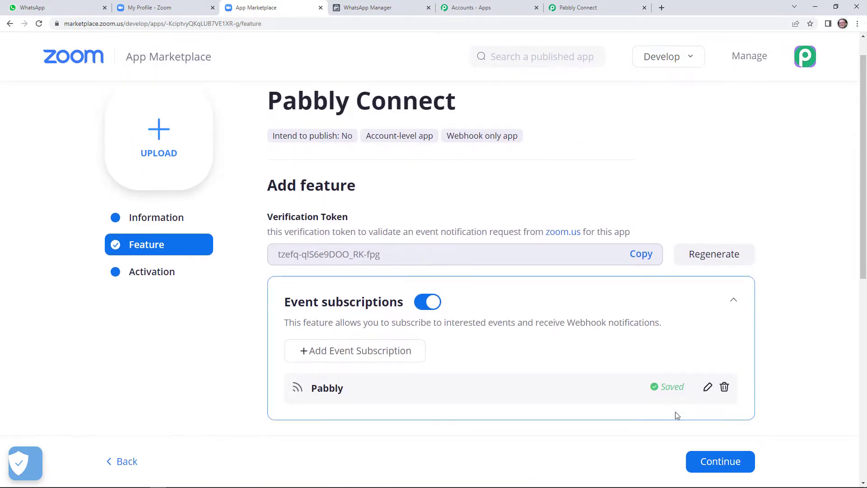
# Step: Correct the flagged developer contact e-mail address, then continue to the Feature page
pyautogui.click(718, 394)
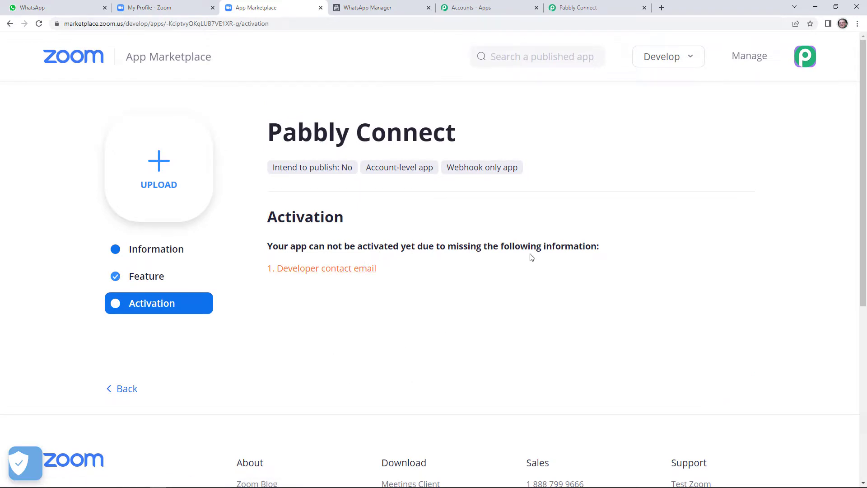
pyautogui.click(334, 272)
pyautogui.scroll(-4, 390, 315)
pyautogui.scroll(-1, 410, 357)
pyautogui.click(377, 291)
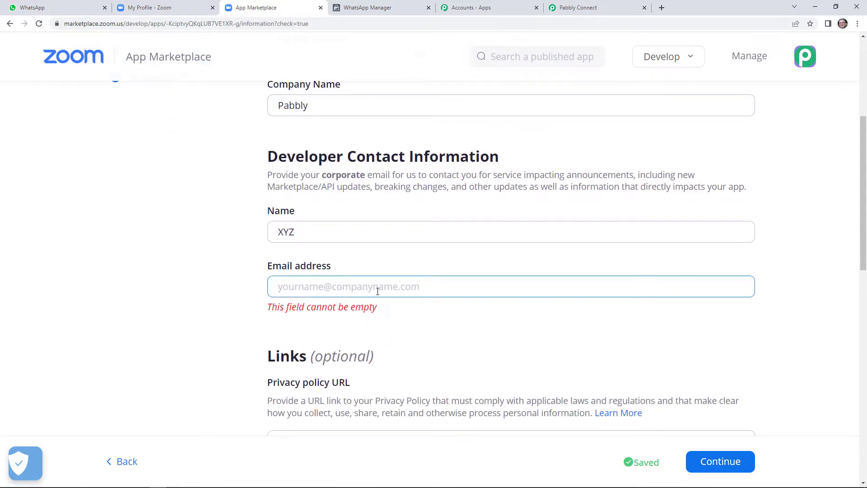
pyautogui.write('A')
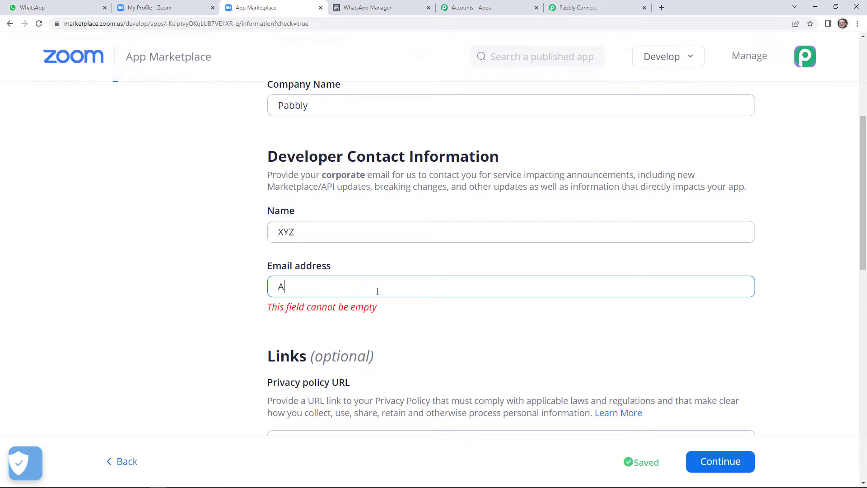
pyautogui.press('BackSpace')
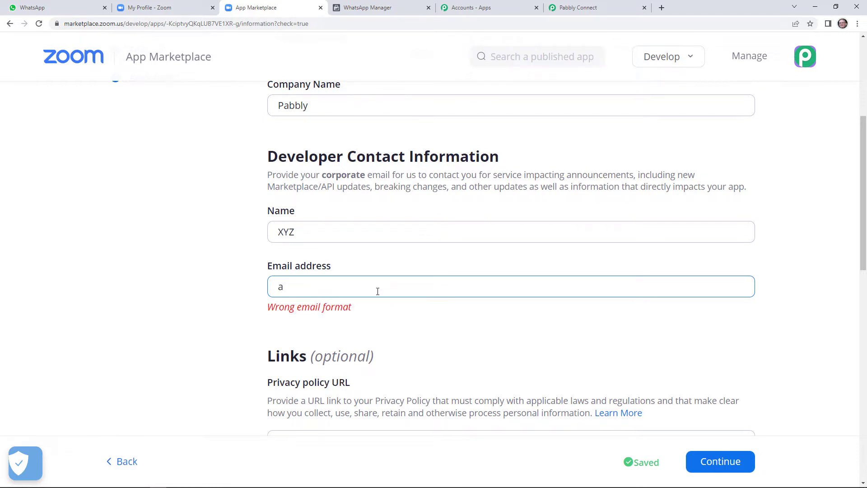
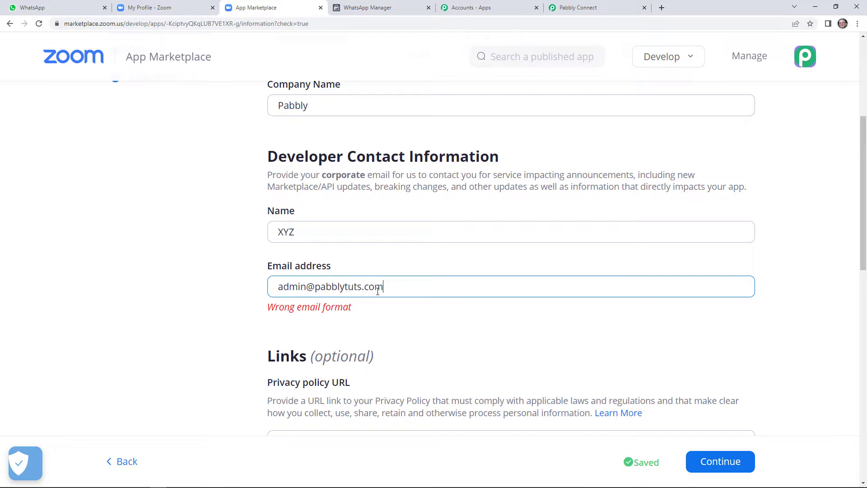
pyautogui.scroll(-2, 655, 406)
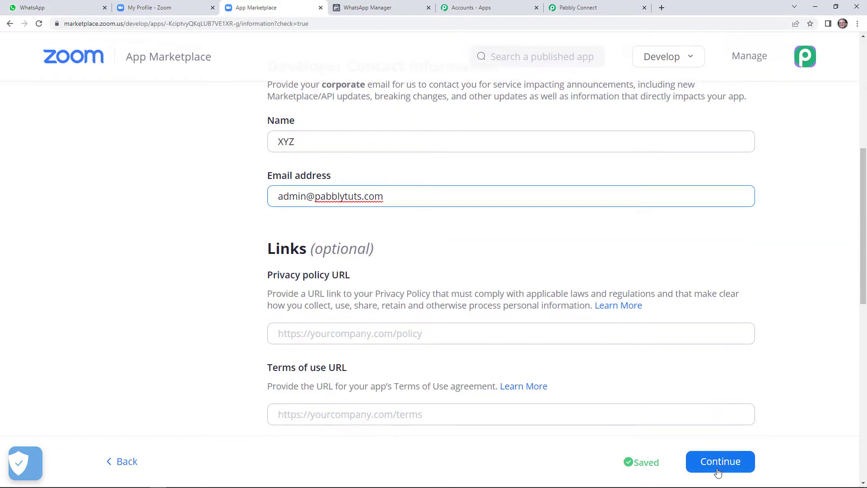
pyautogui.click(720, 465)
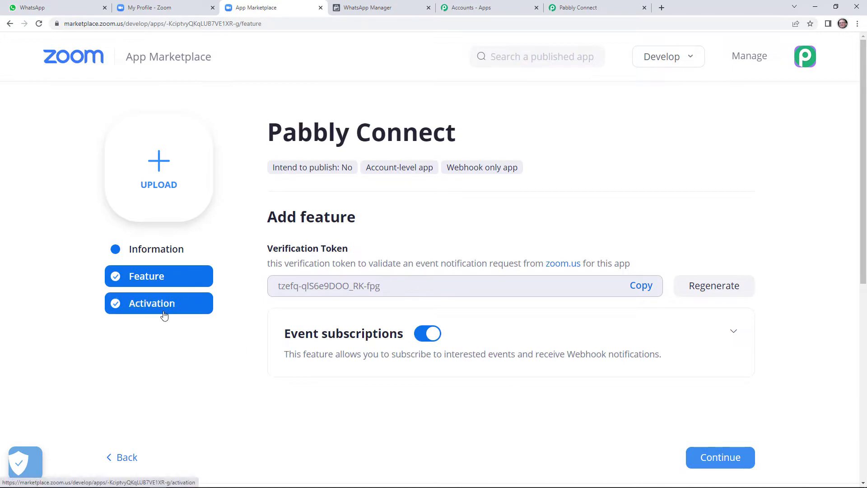
# Step: Check the Activation page shows the Pabbly Connect app as activated, then go to the Zoom profile tab
pyautogui.click(163, 314)
pyautogui.click(135, 277)
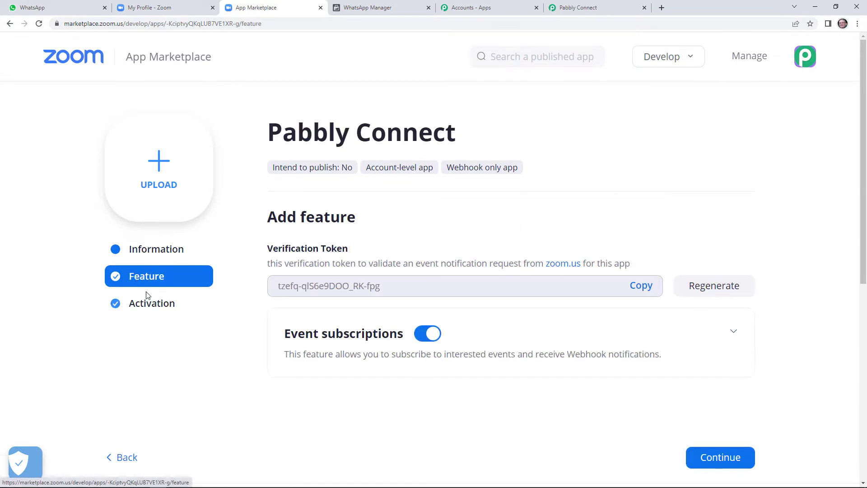
pyautogui.click(147, 303)
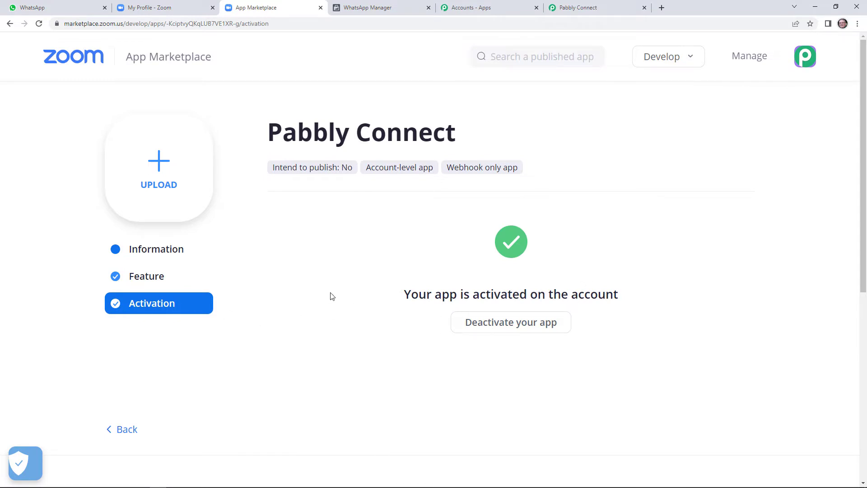
pyautogui.click(606, 4)
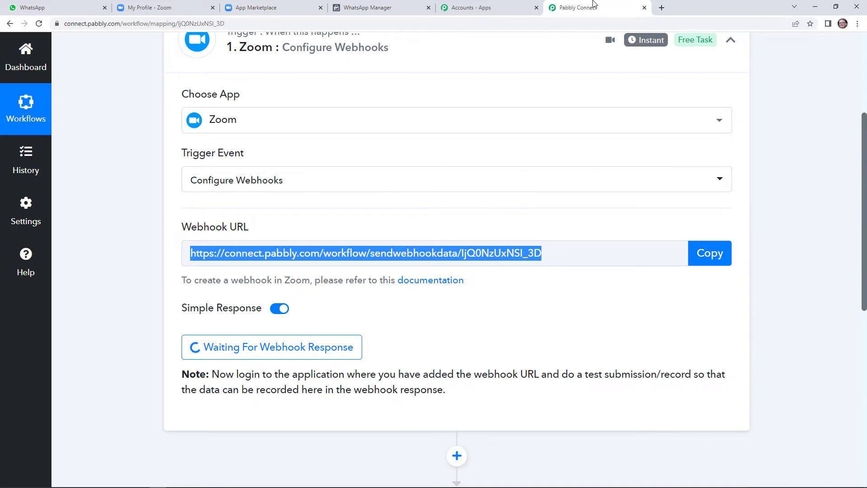
pyautogui.click(246, 8)
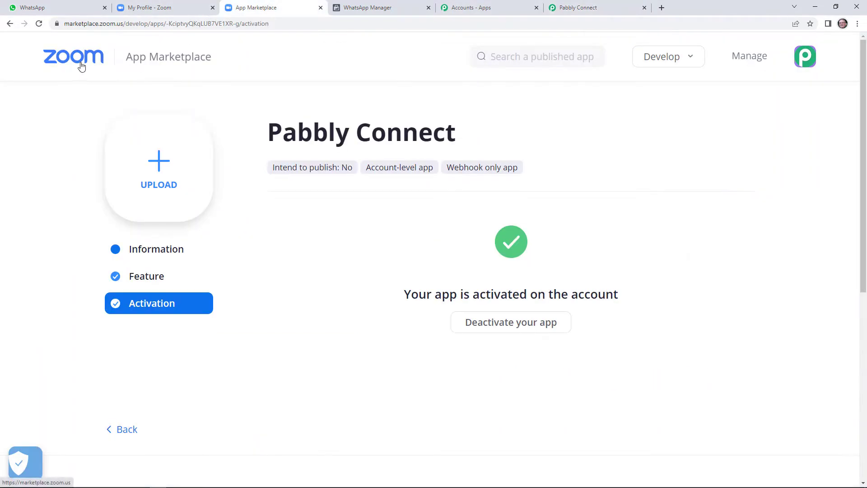
pyautogui.click(171, 4)
pyautogui.scroll(6, 81, 181)
# Step: Go to the Zoom Meetings list and start scheduling a new meeting
pyautogui.click(65, 192)
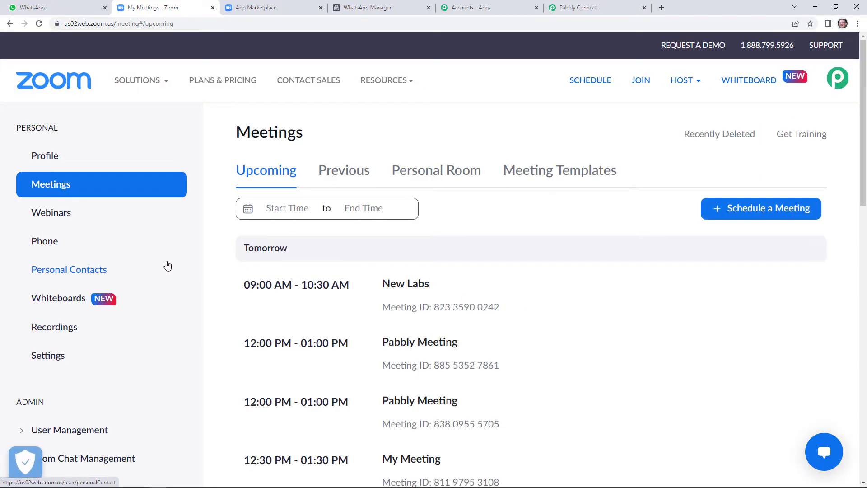
pyautogui.scroll(-1, 517, 338)
pyautogui.scroll(1, 576, 354)
pyautogui.click(769, 211)
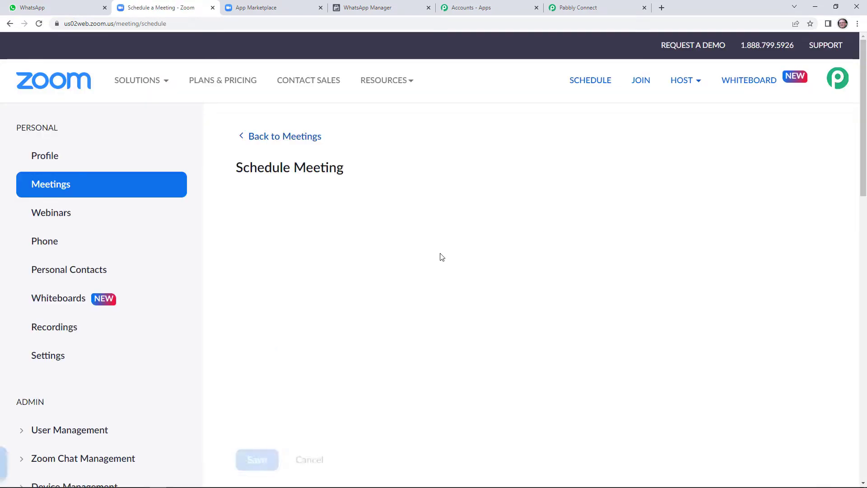
pyautogui.scroll(-8, 493, 331)
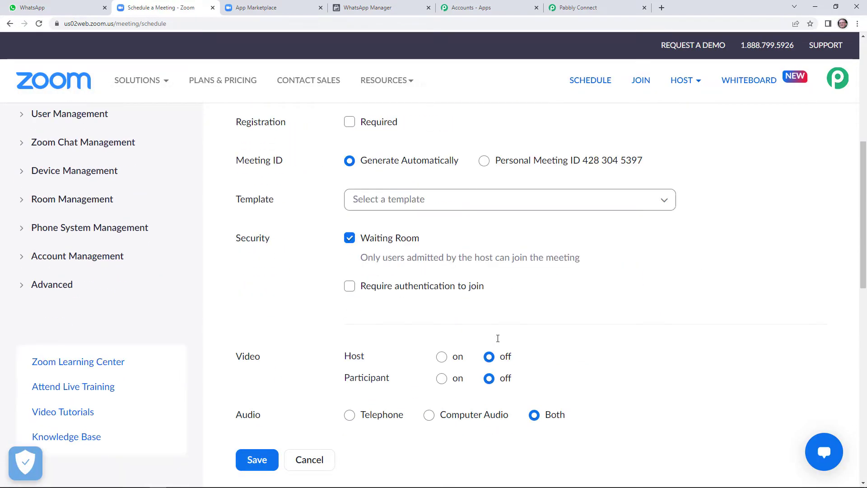
pyautogui.scroll(2, 498, 340)
pyautogui.scroll(6, 494, 331)
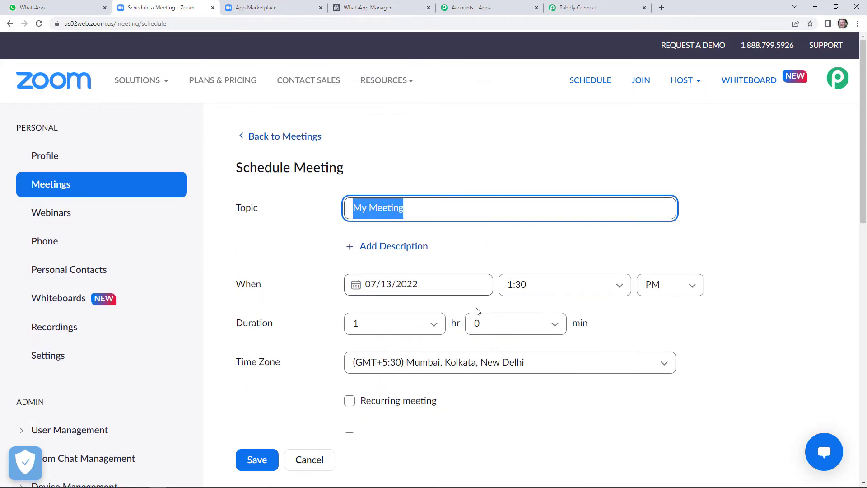
# Step: Keep the topic 'My Meeting' on 07/13/2022 at 1:30 PM, require registration, and save
pyautogui.click(414, 213)
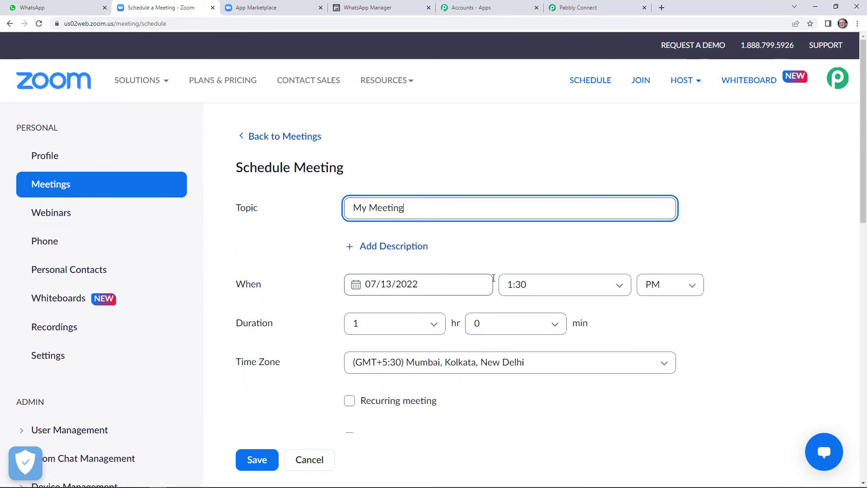
pyautogui.scroll(-2, 534, 299)
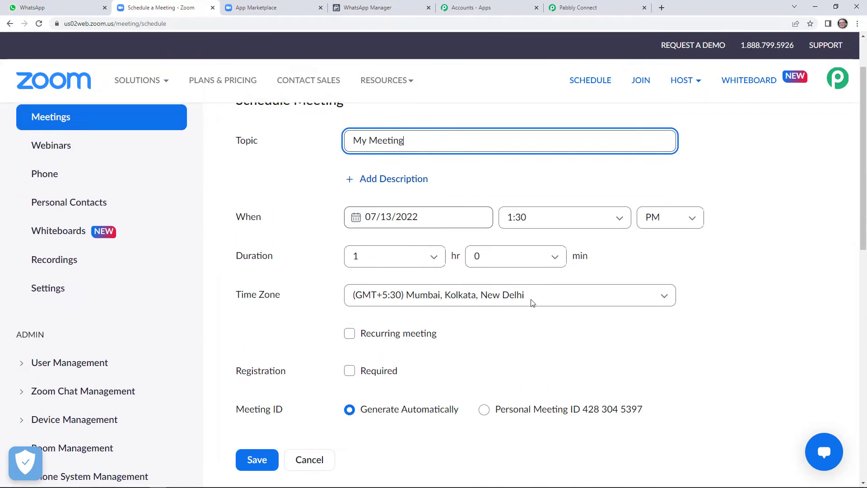
pyautogui.click(357, 349)
pyautogui.scroll(-1, 388, 343)
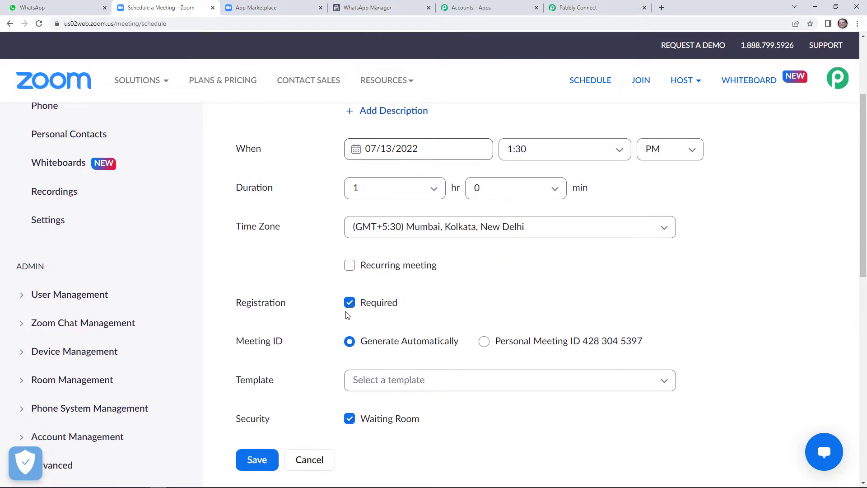
pyautogui.scroll(-1, 384, 300)
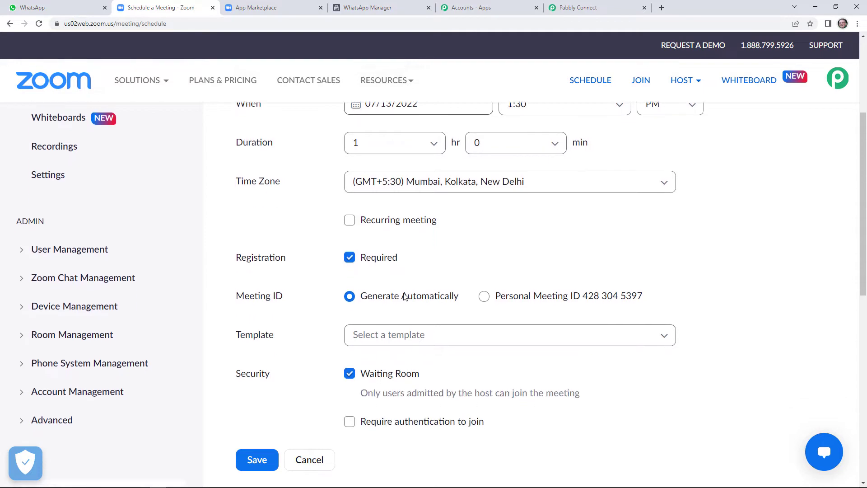
pyautogui.scroll(-1, 452, 302)
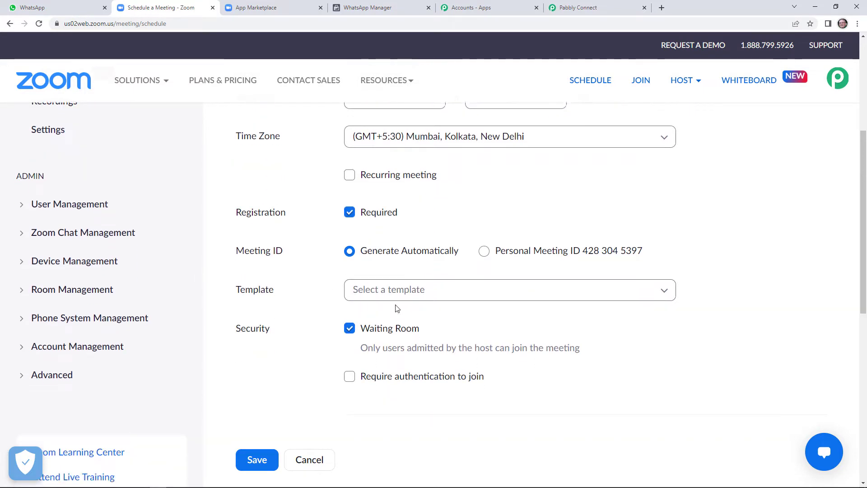
pyautogui.scroll(-10, 396, 306)
pyautogui.scroll(5, 398, 334)
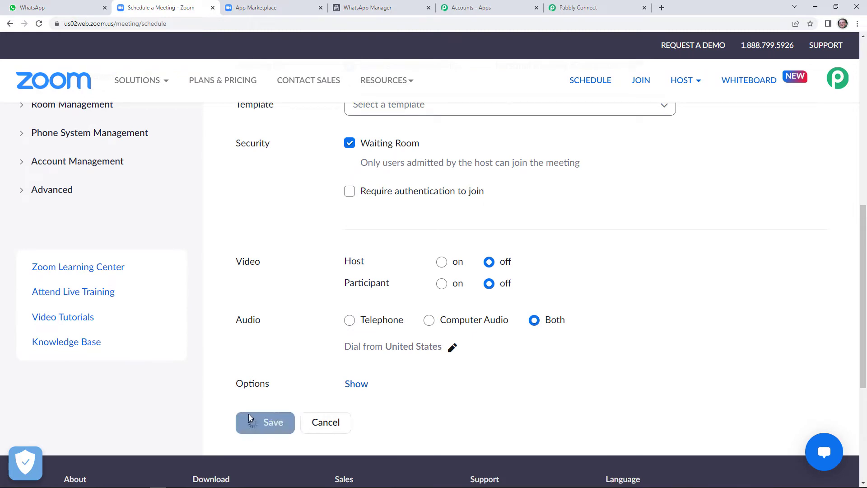
pyautogui.click(258, 421)
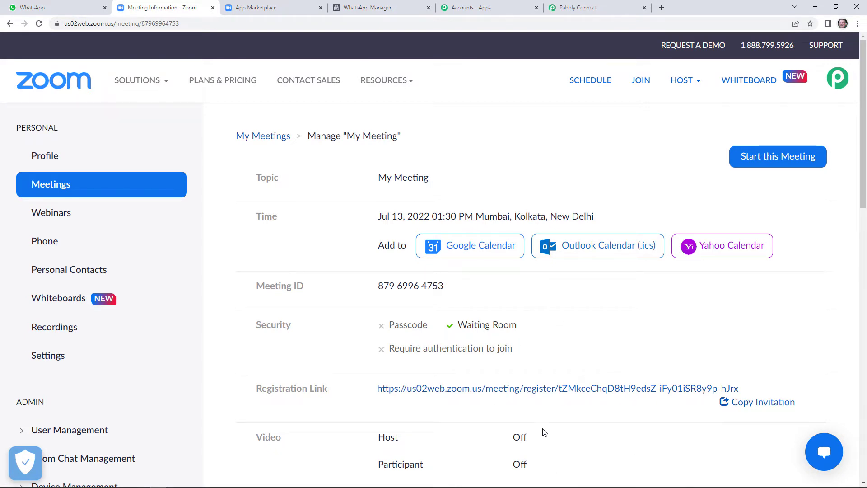
# Step: Open My Meeting's Registration Link in a new browser tab
pyautogui.scroll(-1, 572, 420)
pyautogui.scroll(-2, 571, 420)
pyautogui.scroll(1, 568, 417)
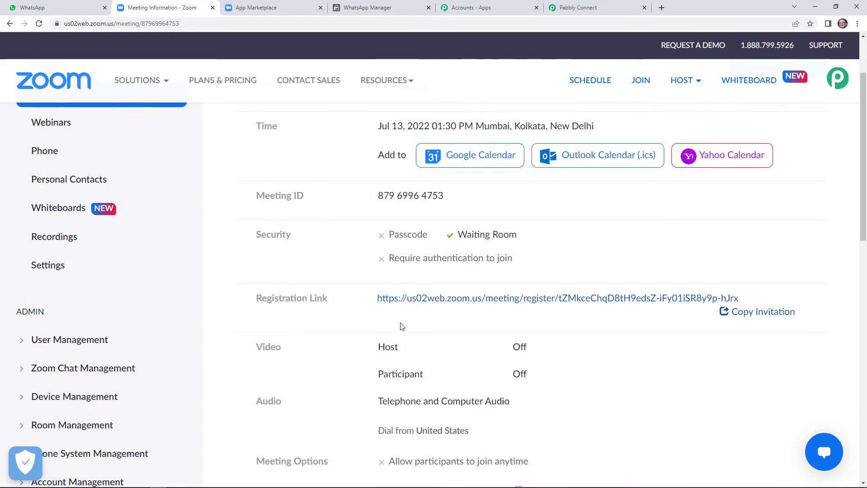
pyautogui.click(509, 298)
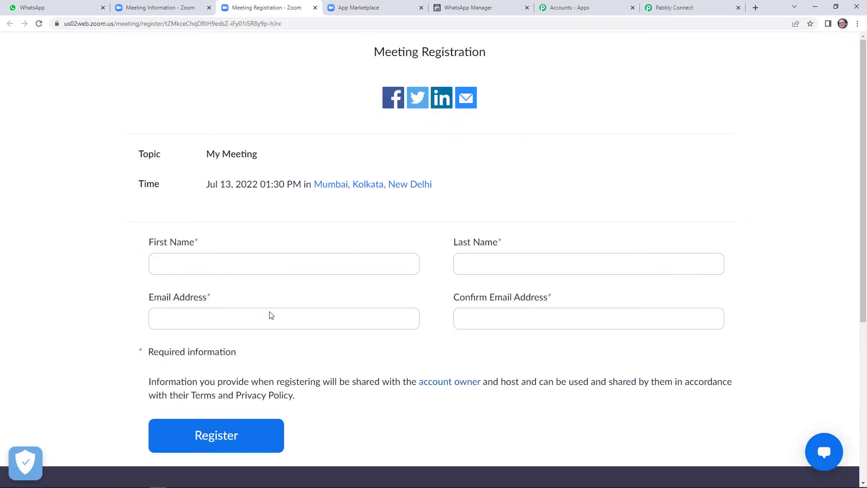
pyautogui.click(669, 5)
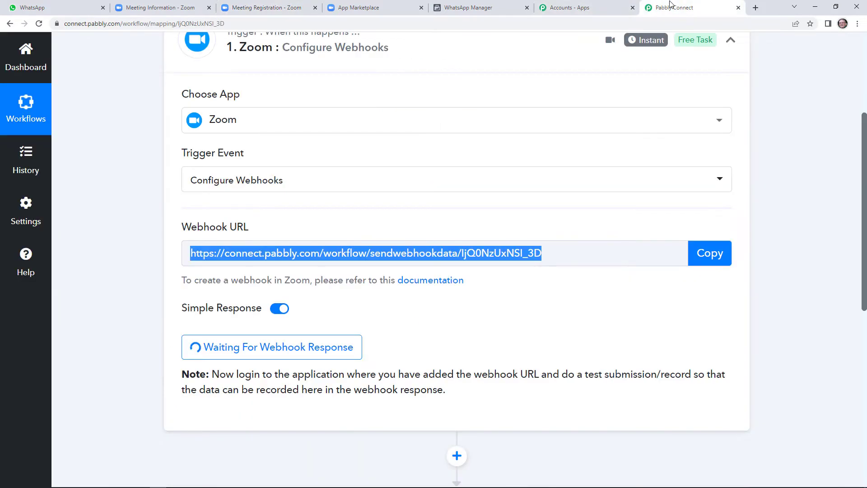
pyautogui.click(384, 5)
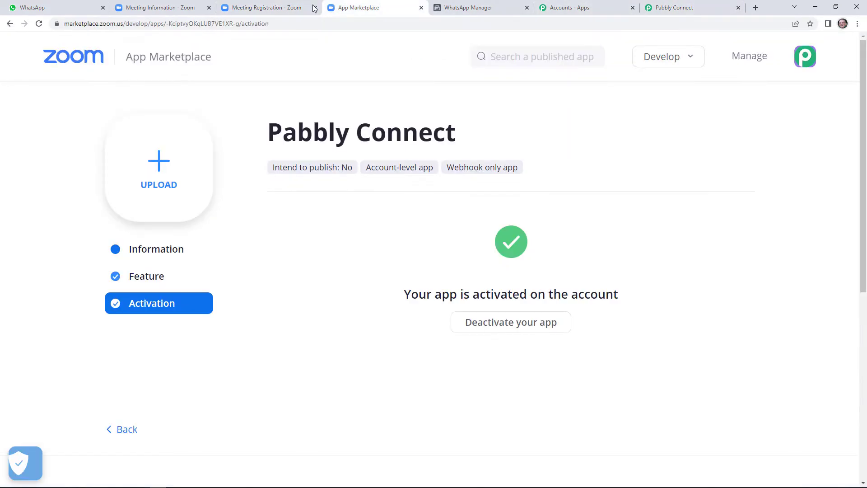
pyautogui.click(289, 6)
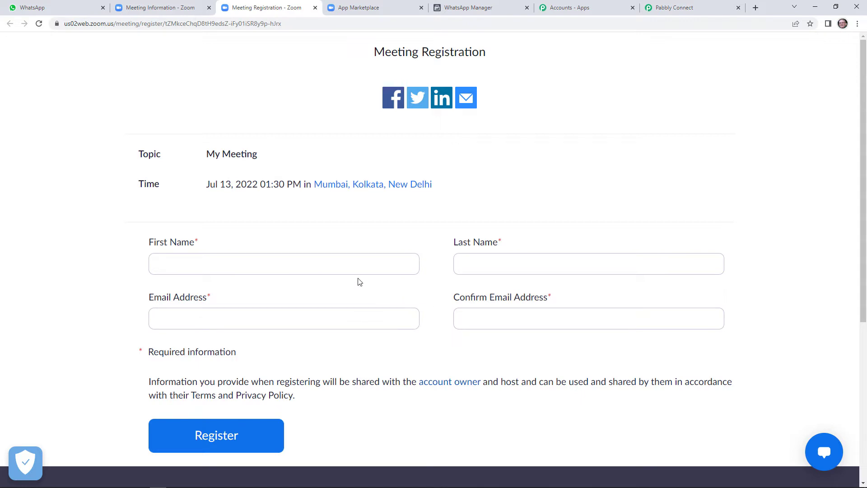
# Step: Back on the meeting details, open Edit for the Registration settings
pyautogui.click(154, 6)
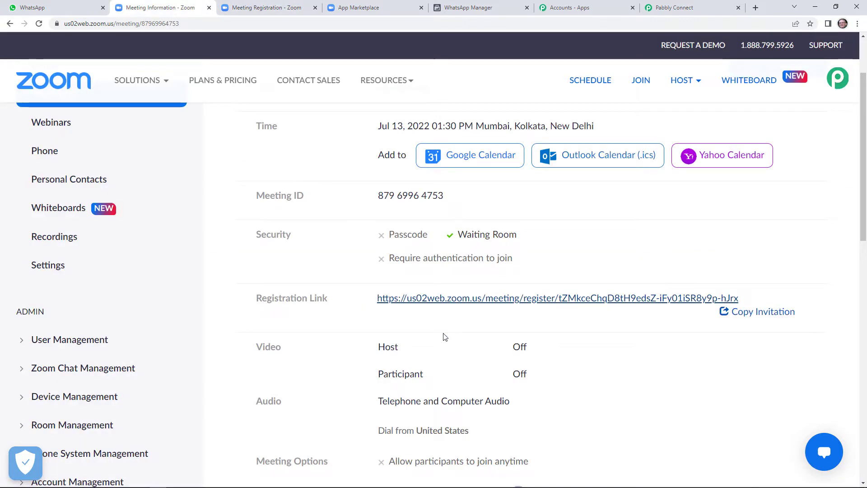
pyautogui.scroll(-6, 445, 336)
pyautogui.scroll(-2, 436, 296)
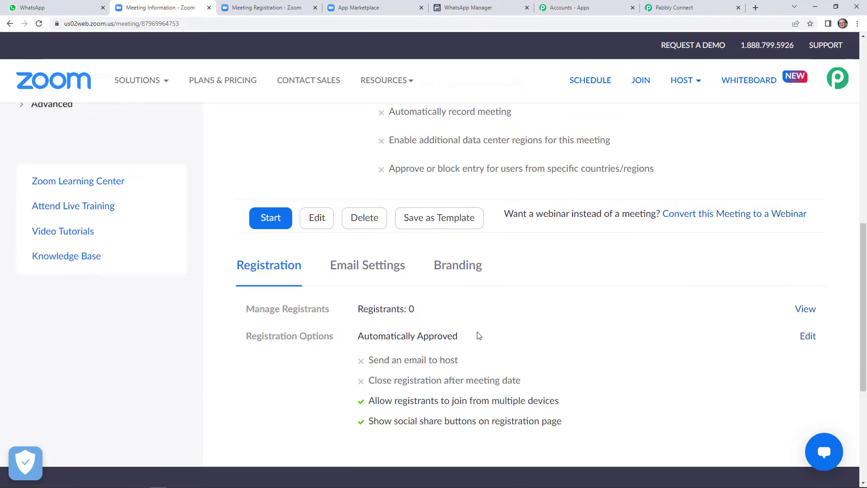
pyautogui.click(813, 345)
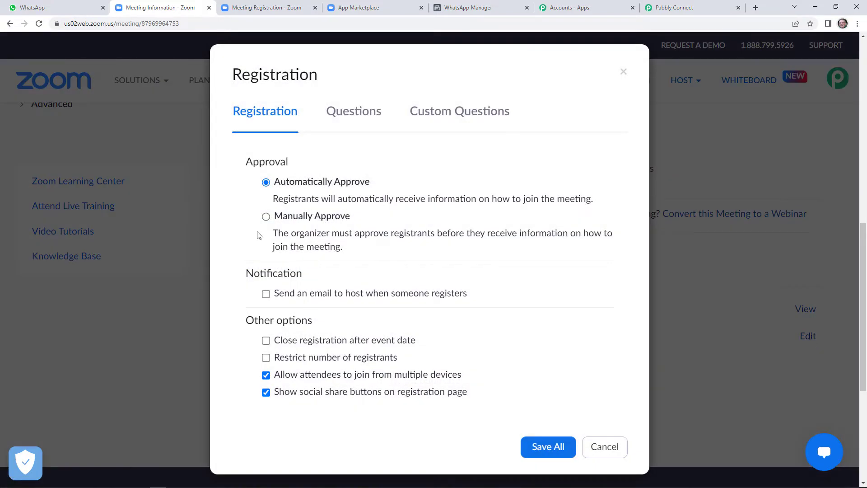
# Step: Add a required Phone question to the registration form, save it, and reload the registration page
pyautogui.click(361, 111)
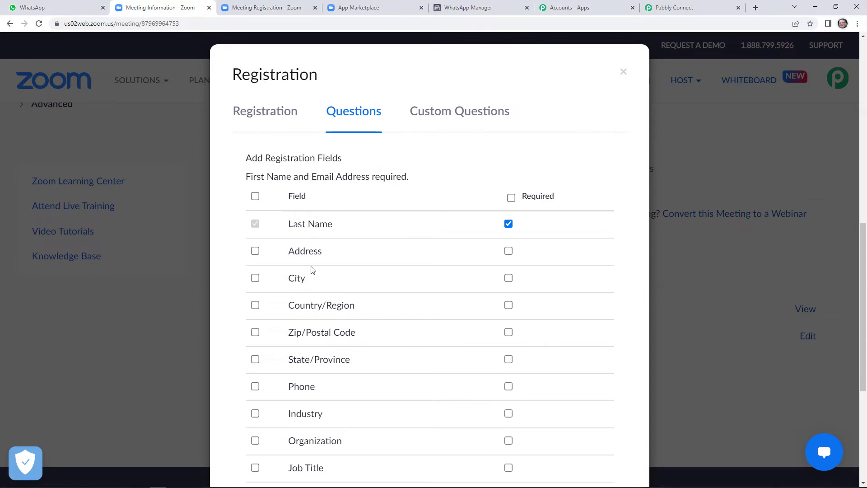
pyautogui.click(255, 386)
pyautogui.click(508, 387)
pyautogui.scroll(-5, 508, 391)
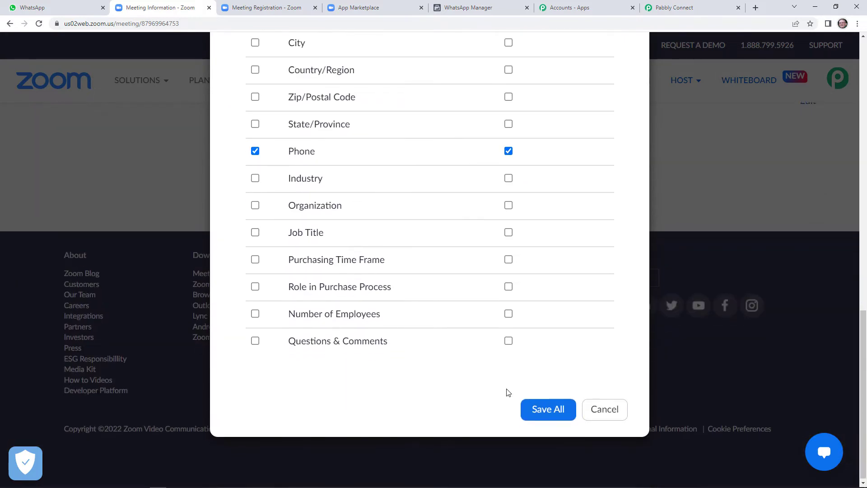
pyautogui.click(558, 406)
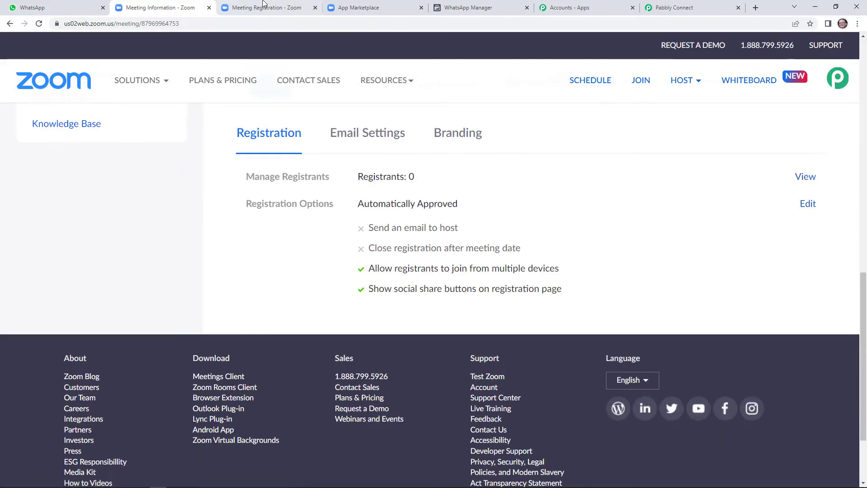
pyautogui.click(262, 8)
pyautogui.click(38, 23)
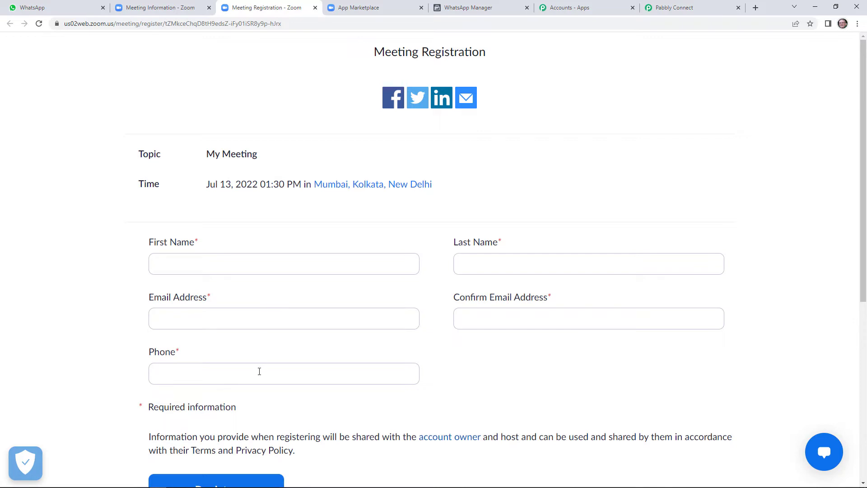
# Step: Enter the test registrant's first name, last name and e-mail, copying the e-mail into Confirm Email
pyautogui.click(263, 266)
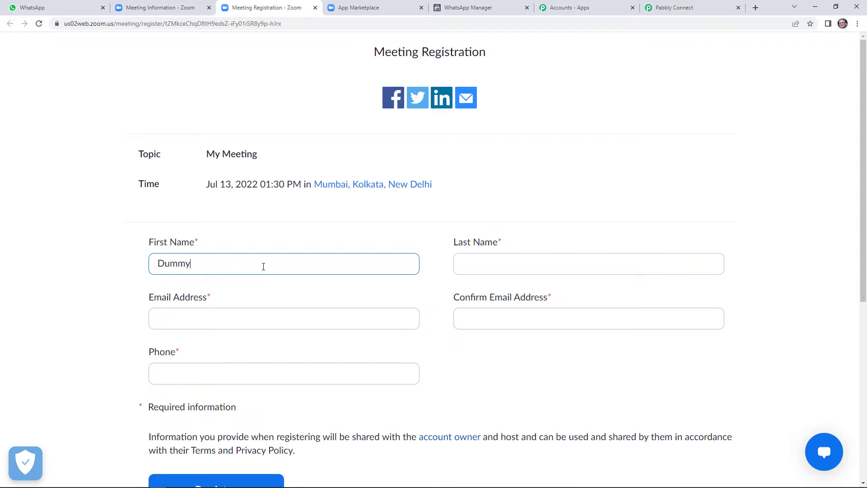
pyautogui.click(637, 263)
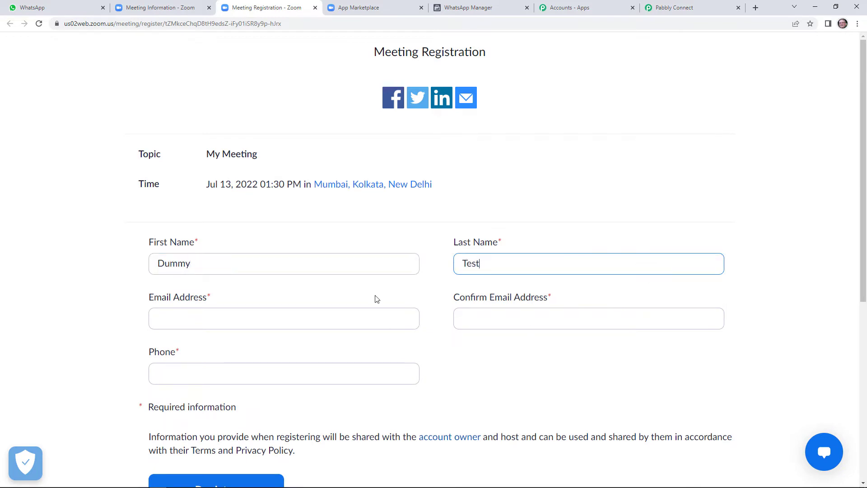
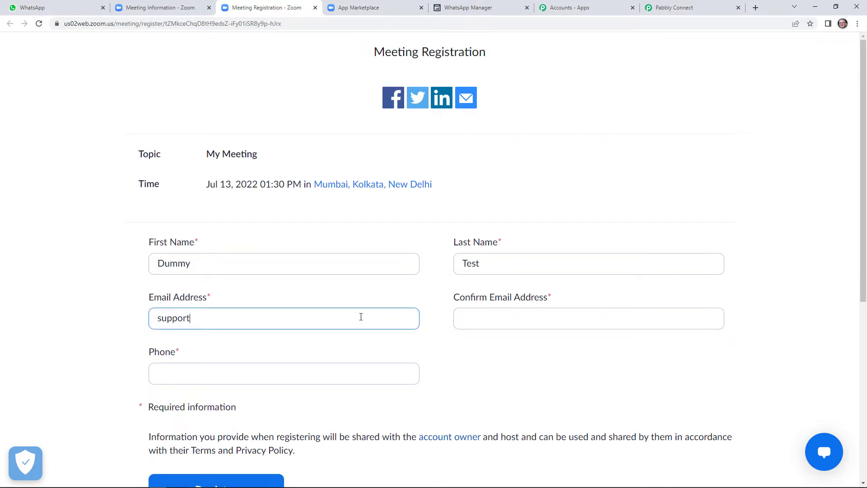
pyautogui.click(458, 317)
pyautogui.doubleClick(198, 322)
pyautogui.tripleClick(198, 321)
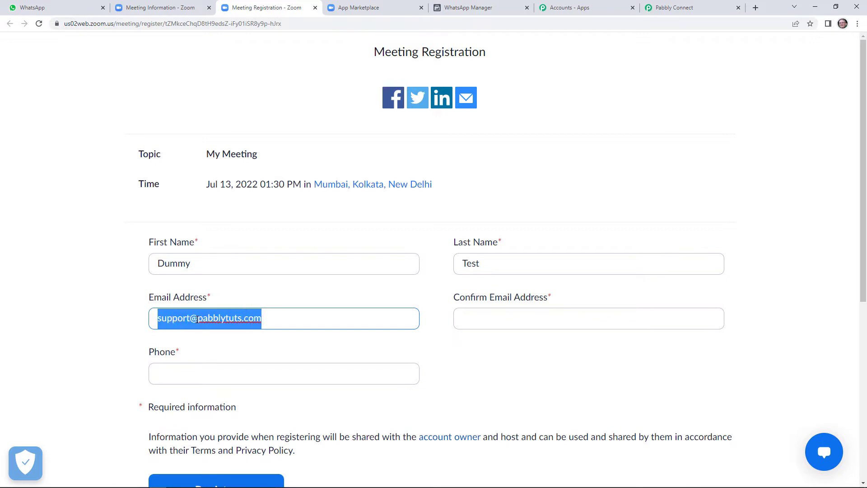
pyautogui.rightClick(195, 319)
pyautogui.click(248, 353)
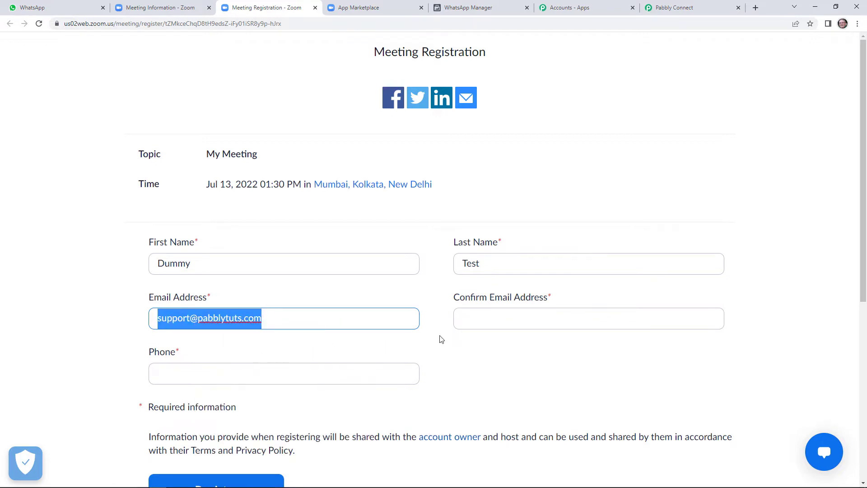
pyautogui.rightClick(480, 315)
pyautogui.click(503, 387)
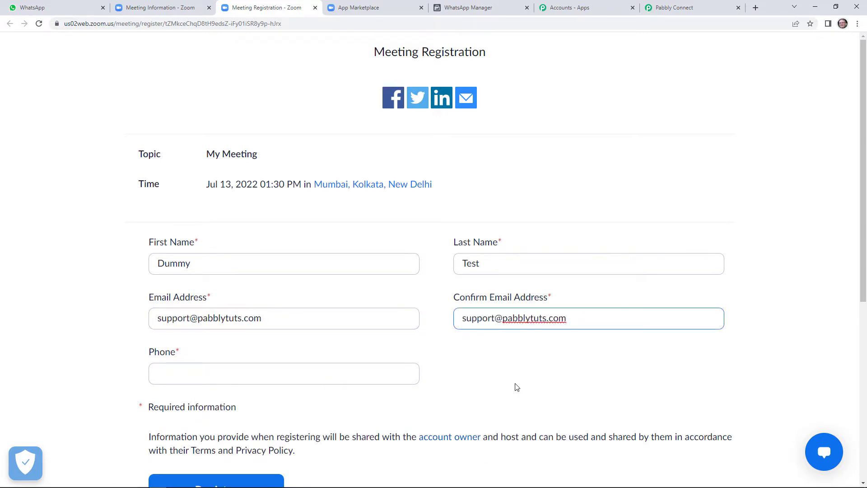
# Step: Enter the registrant's phone number and submit the registration
pyautogui.scroll(-1, 451, 388)
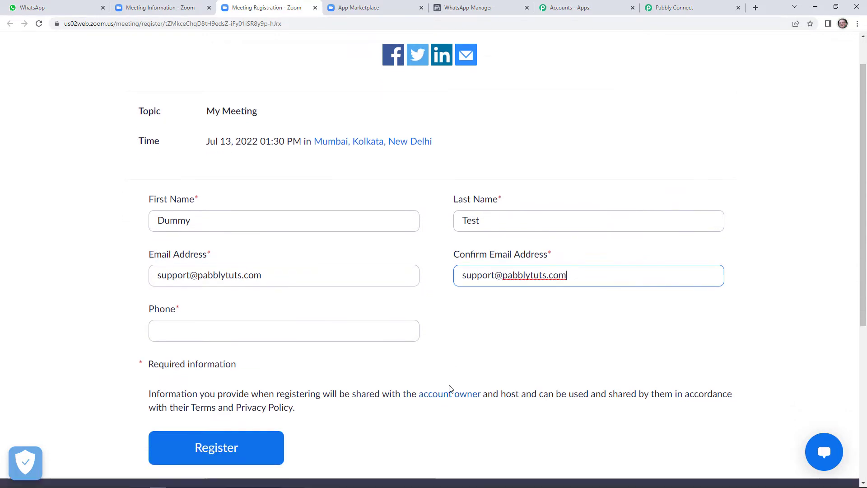
pyautogui.click(365, 327)
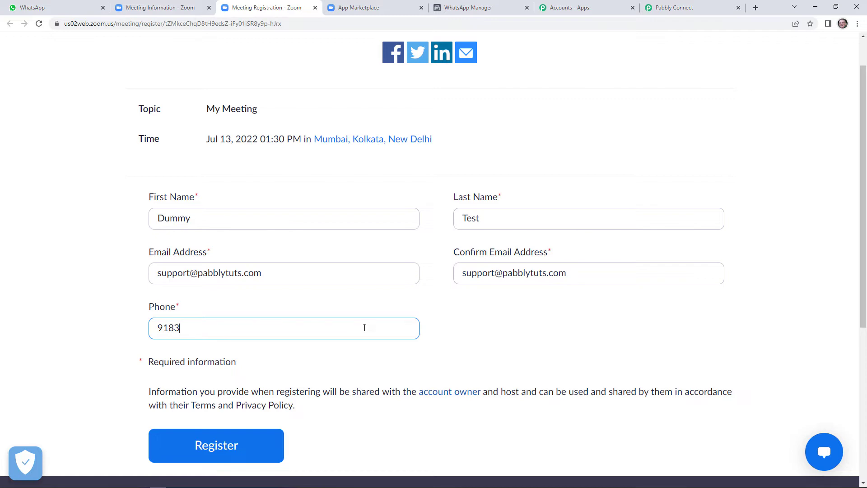
pyautogui.scroll(-2, 330, 352)
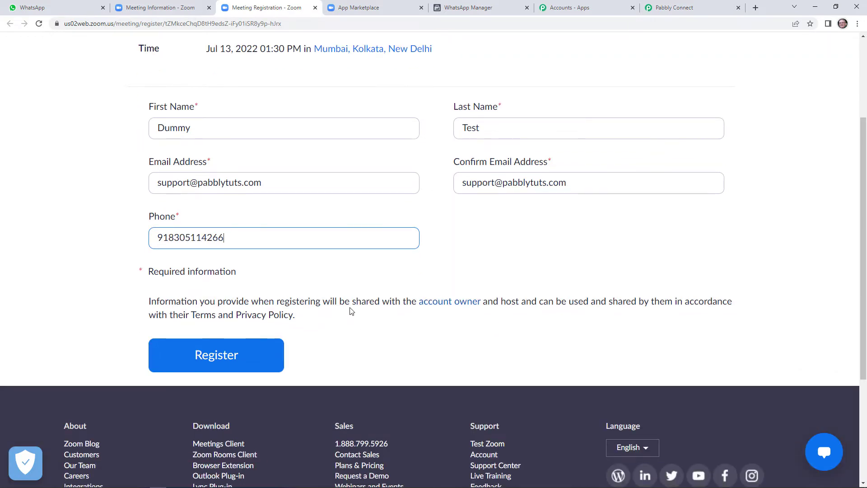
pyautogui.click(691, 5)
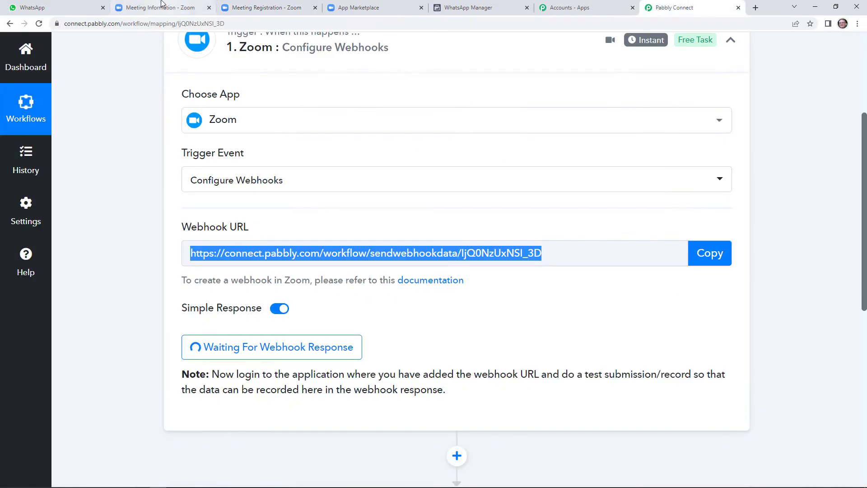
pyautogui.click(234, 6)
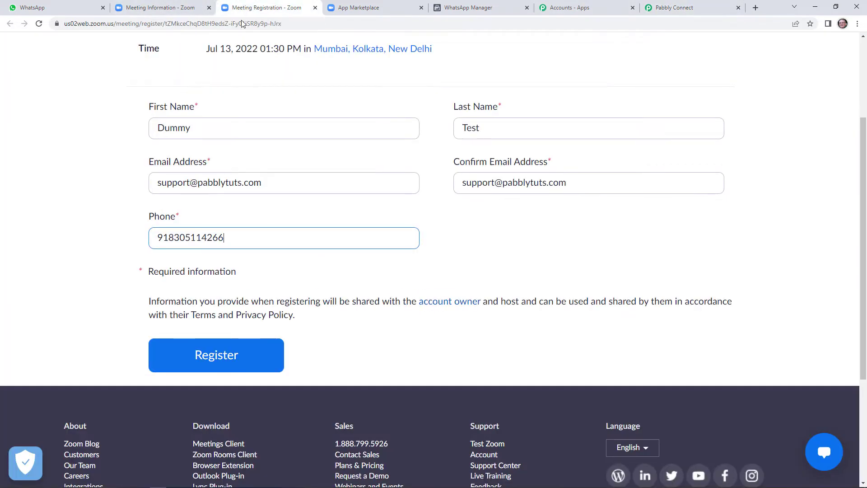
pyautogui.click(227, 357)
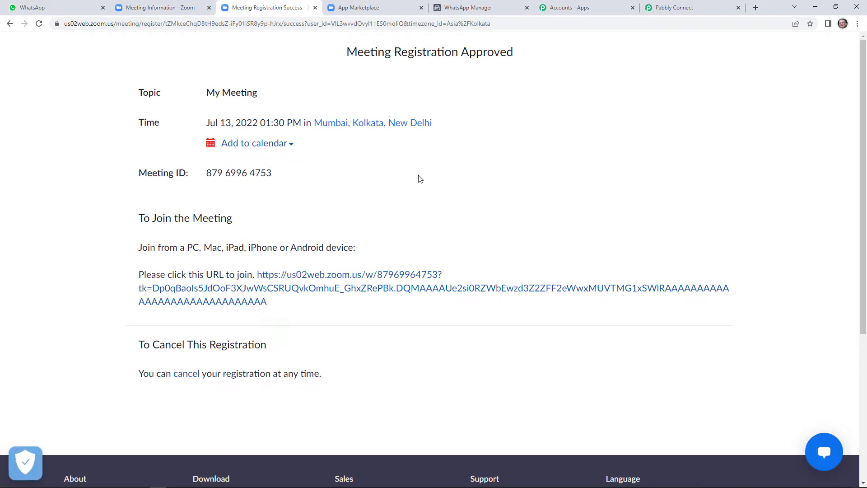
# Step: Review the meeting.registration_created webhook response for the start time and registrant's details
pyautogui.click(686, 8)
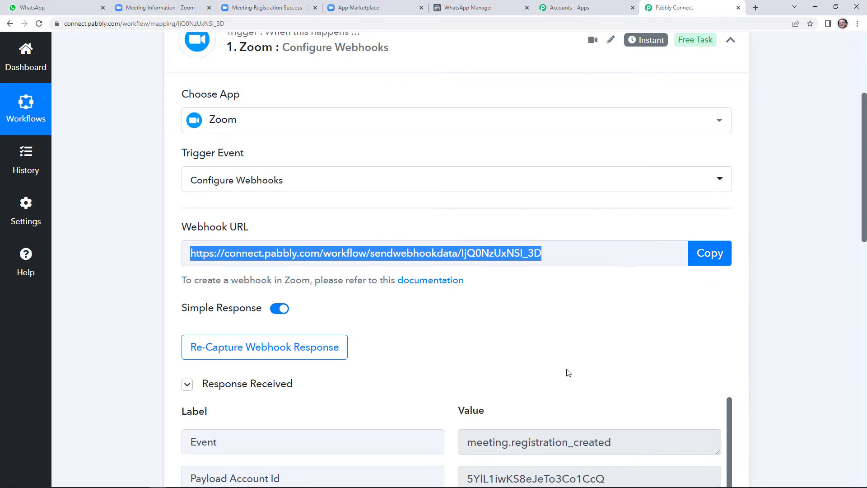
pyautogui.scroll(-4, 670, 346)
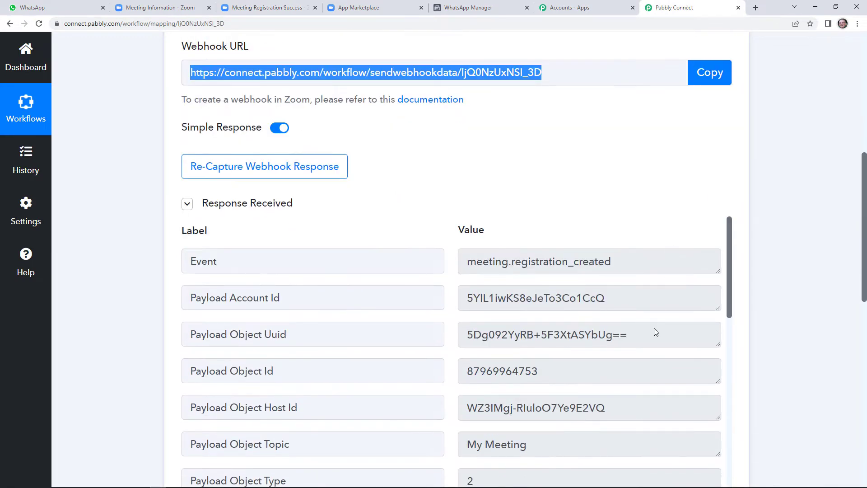
pyautogui.scroll(-6, 654, 317)
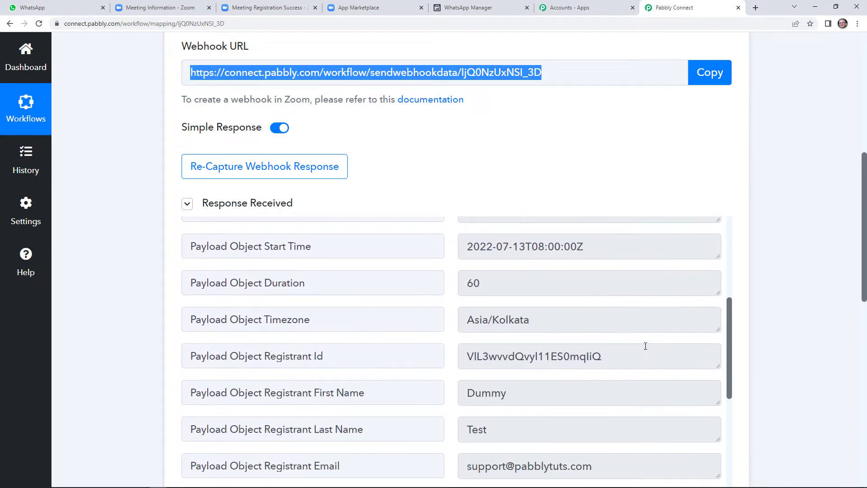
pyautogui.scroll(-3, 646, 346)
pyautogui.moveTo(864, 255); pyautogui.dragTo(860, 413)
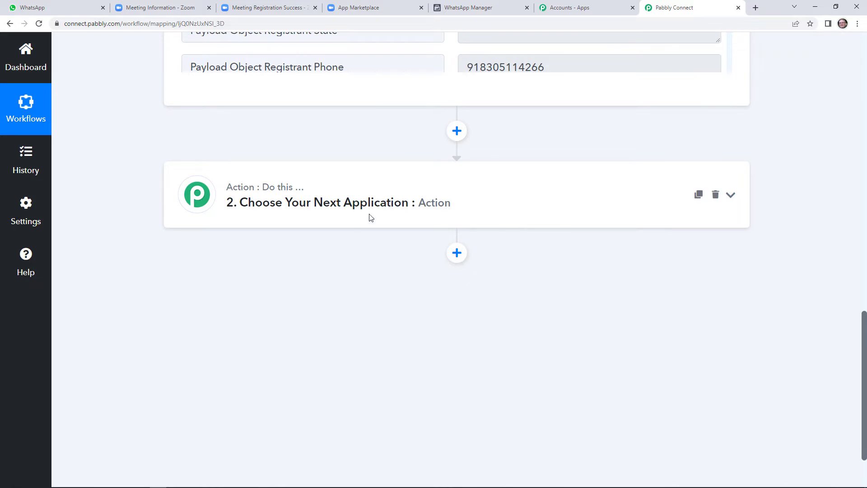
# Step: Set the second action to Date/Time Formatter with Format Date with Time Zone and connect it
pyautogui.click(367, 201)
pyautogui.click(362, 272)
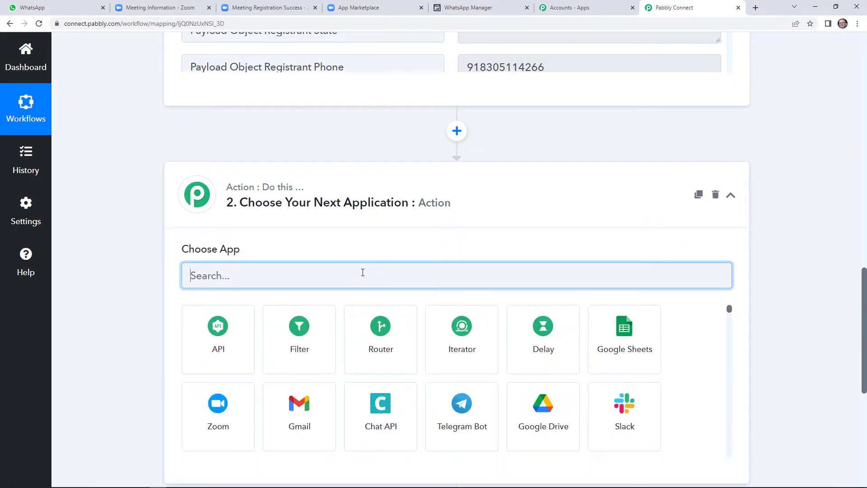
pyautogui.write('te')
pyautogui.press('BackSpace')
pyautogui.press('BackSpace')
pyautogui.write('date')
pyautogui.click(235, 324)
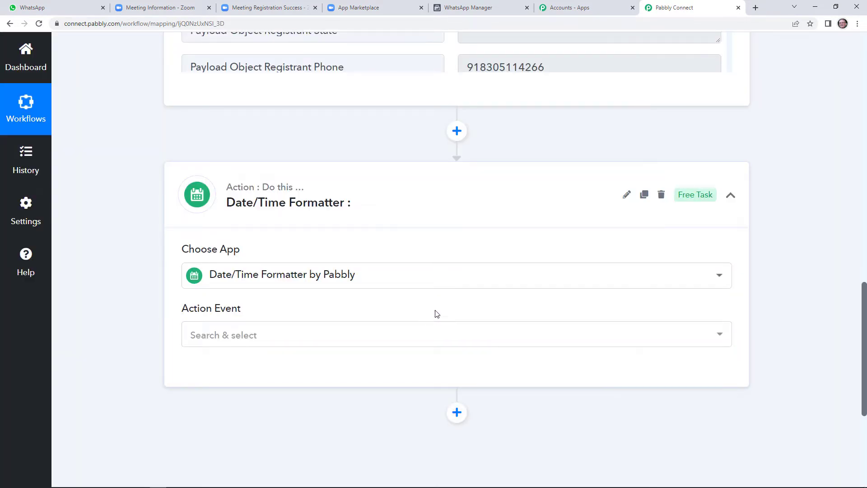
pyautogui.scroll(-1, 863, 296)
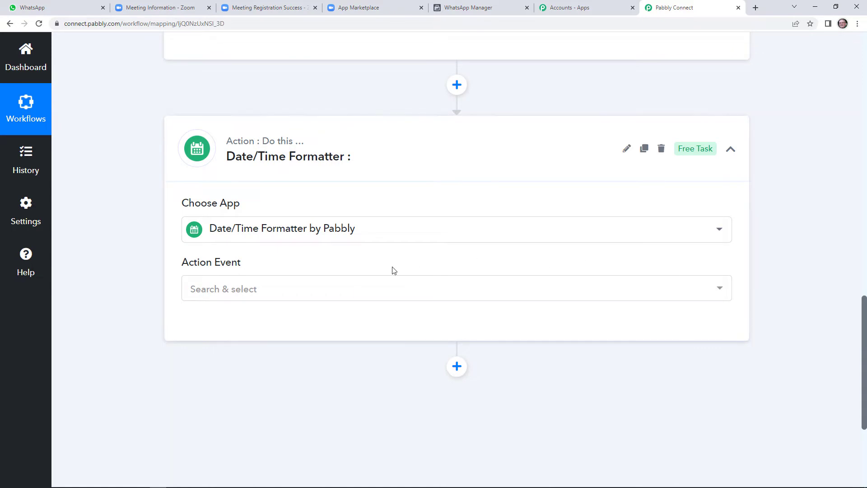
pyautogui.click(348, 289)
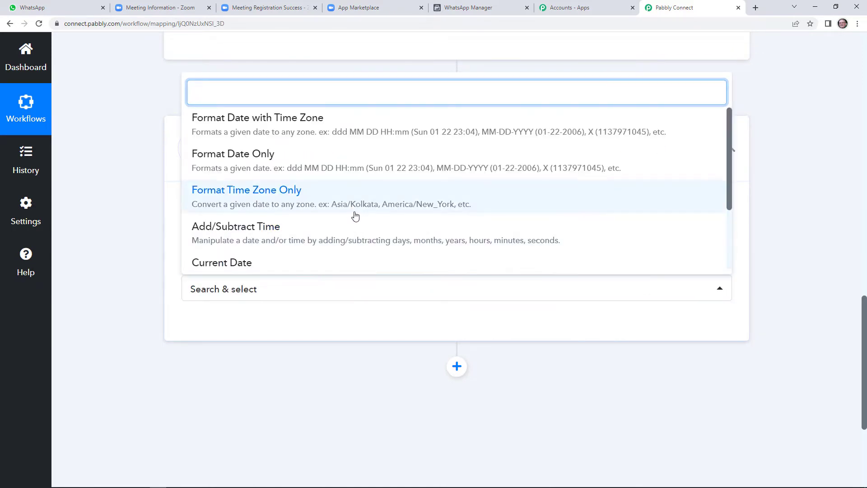
pyautogui.click(320, 135)
pyautogui.click(232, 326)
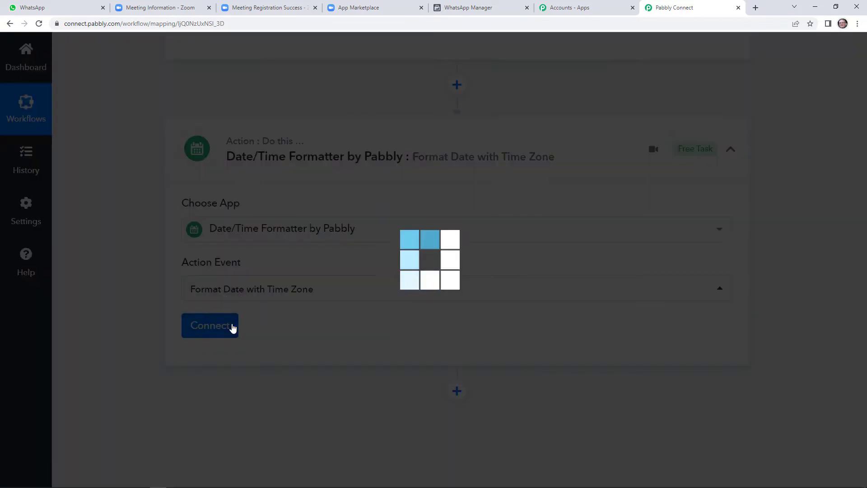
# Step: Map the Zoom meeting Start Time into the formatter's Date field
pyautogui.scroll(-3, 455, 351)
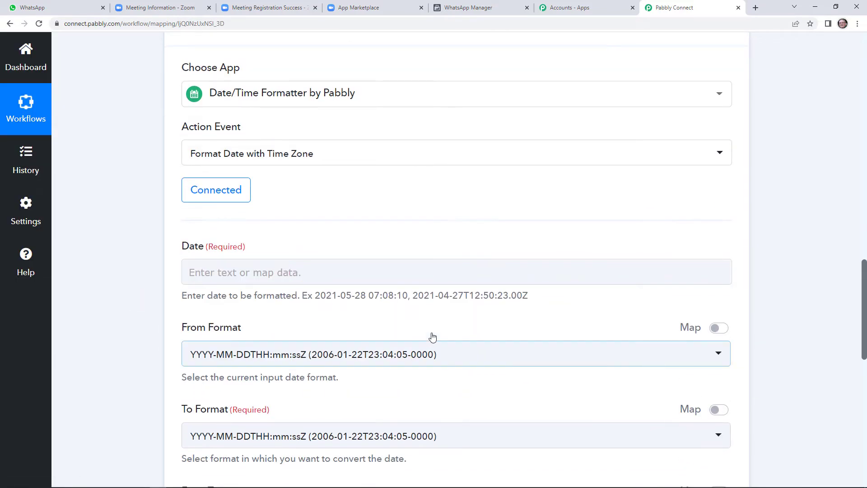
pyautogui.scroll(-10, 341, 307)
pyautogui.scroll(2, 337, 296)
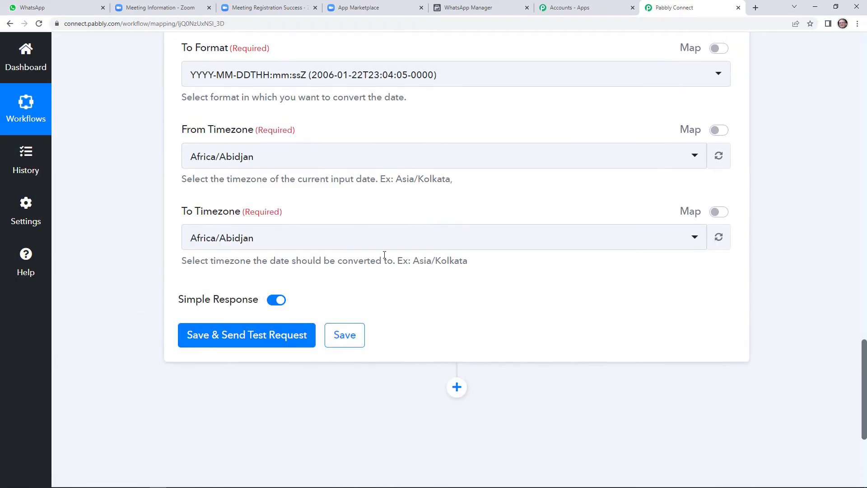
pyautogui.scroll(1, 384, 256)
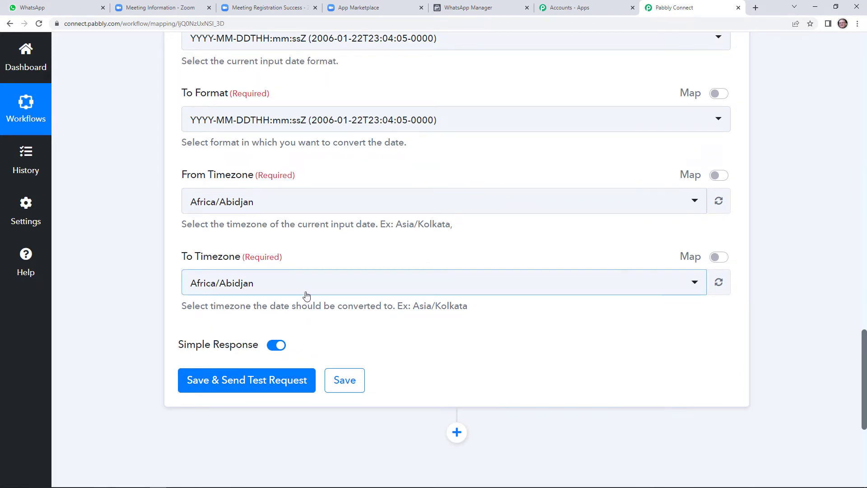
pyautogui.scroll(4, 304, 296)
pyautogui.scroll(1, 286, 396)
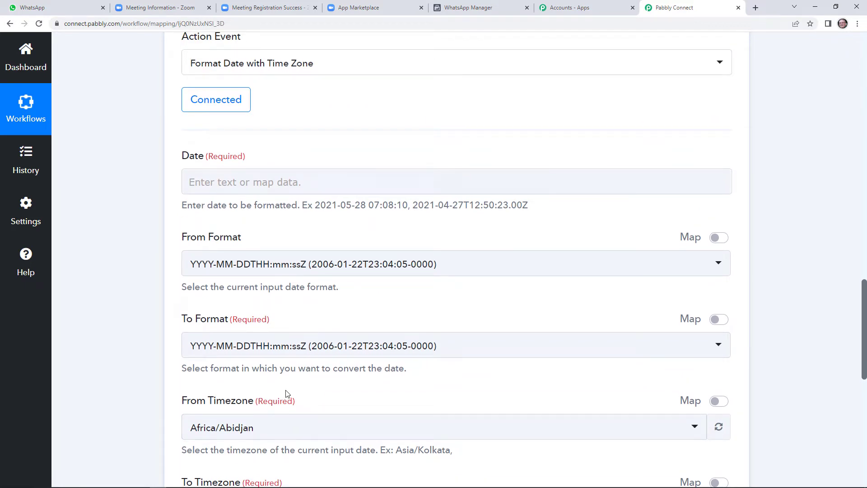
pyautogui.scroll(1, 292, 391)
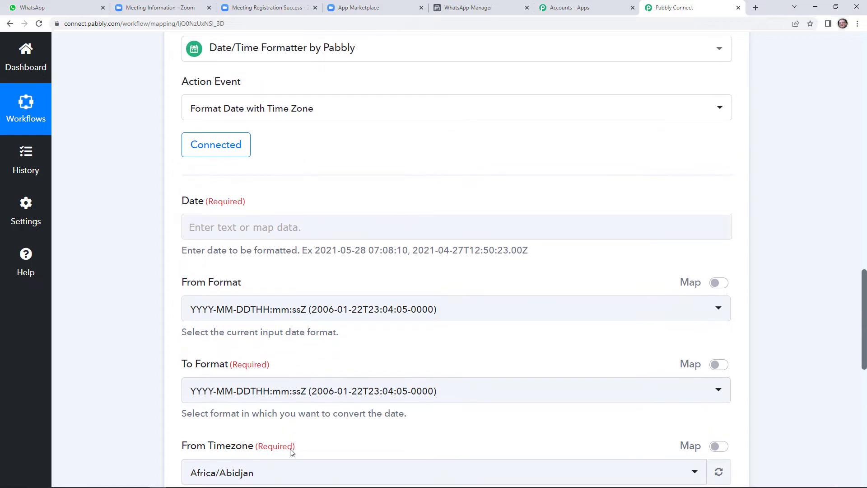
pyautogui.click(275, 227)
pyautogui.click(426, 325)
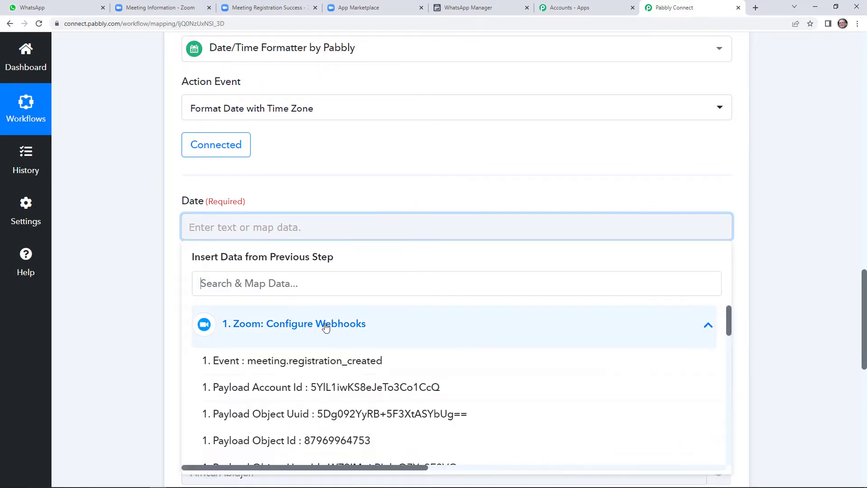
pyautogui.scroll(-1, 435, 391)
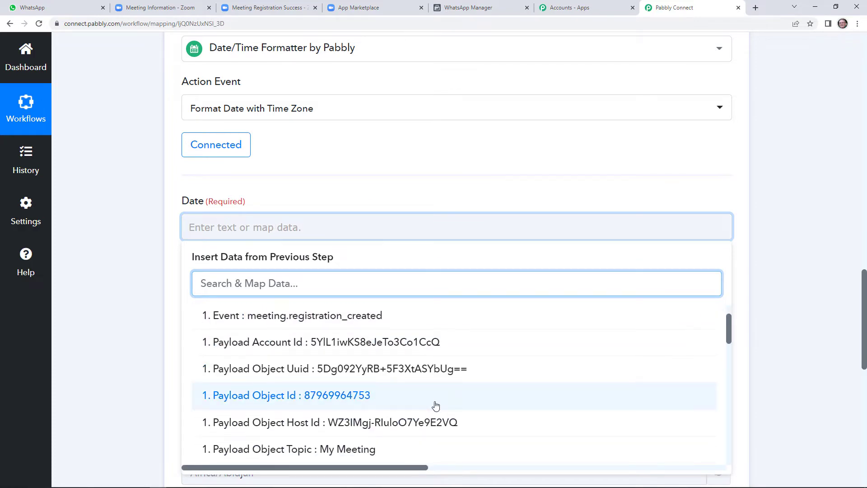
pyautogui.scroll(-2, 433, 407)
pyautogui.click(339, 417)
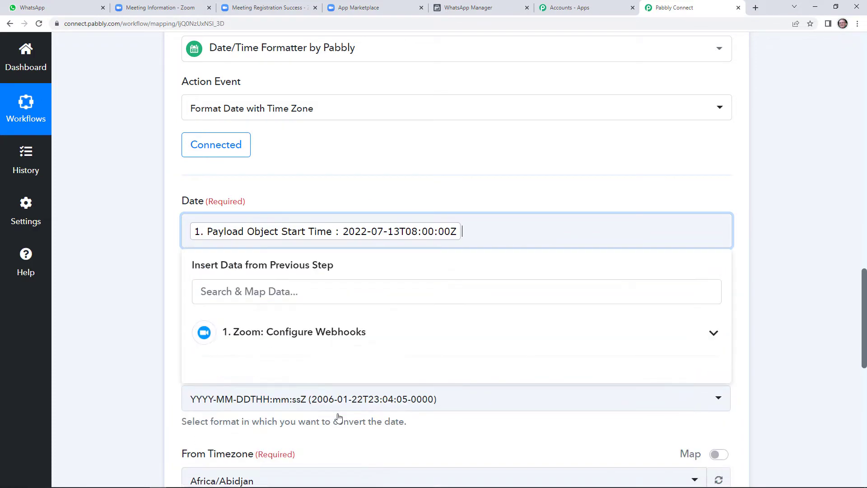
pyautogui.click(385, 186)
# Step: Set To Timezone to Asia/Kolkata and test, getting 2022-07-13T13:30:00+05:30
pyautogui.scroll(-3, 382, 204)
pyautogui.scroll(-4, 378, 220)
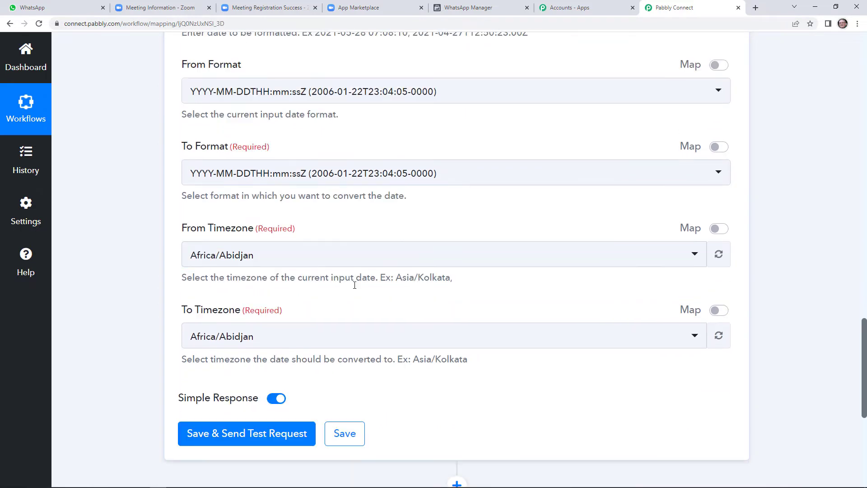
pyautogui.click(298, 301)
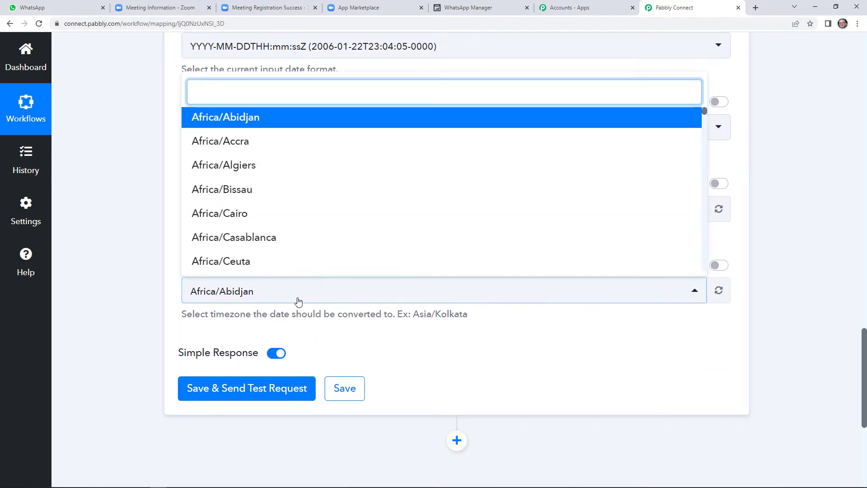
pyautogui.write('asia/kol')
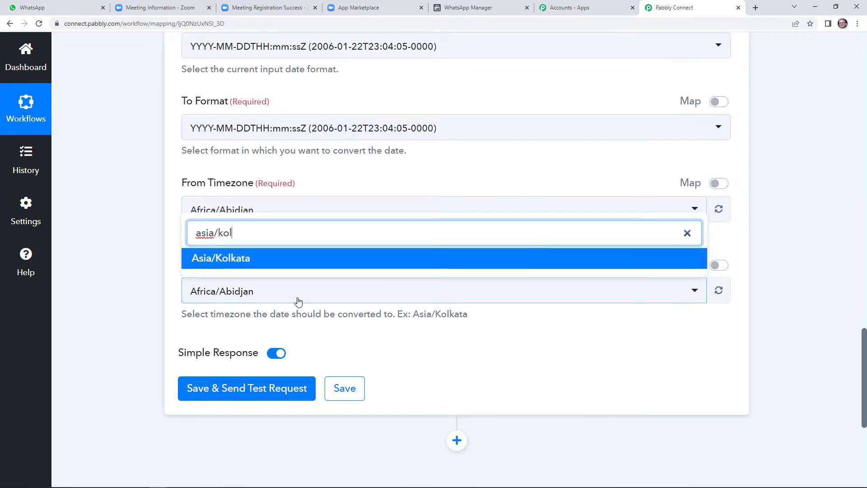
pyautogui.click(305, 263)
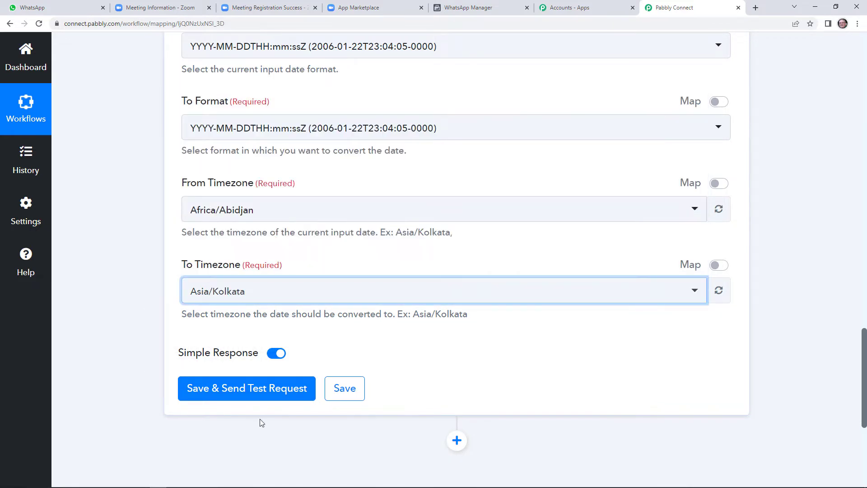
pyautogui.click(270, 389)
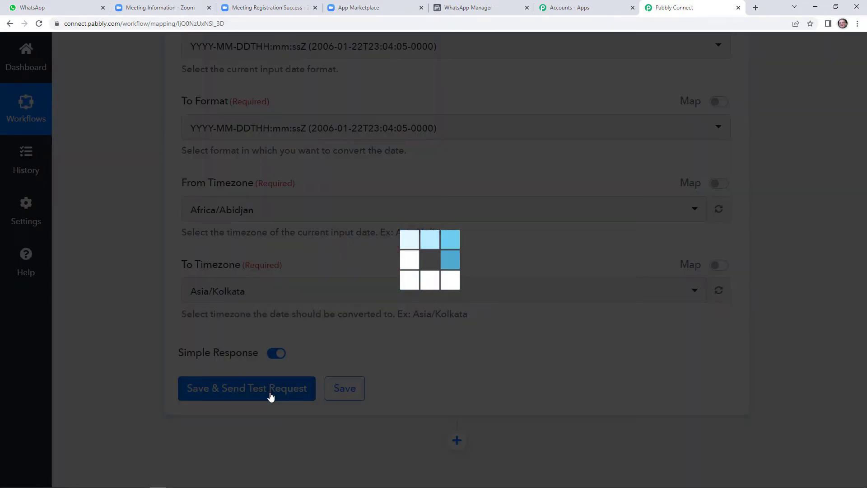
pyautogui.scroll(-1, 580, 403)
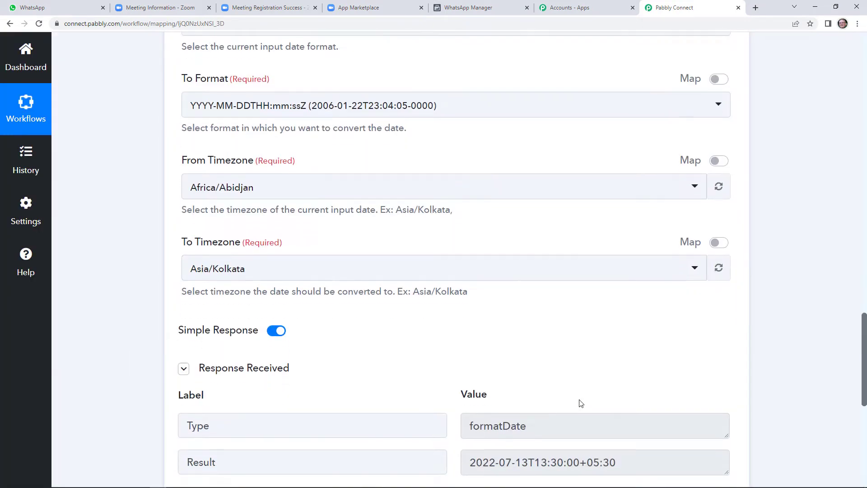
pyautogui.scroll(-2, 608, 376)
pyautogui.scroll(-1, 578, 376)
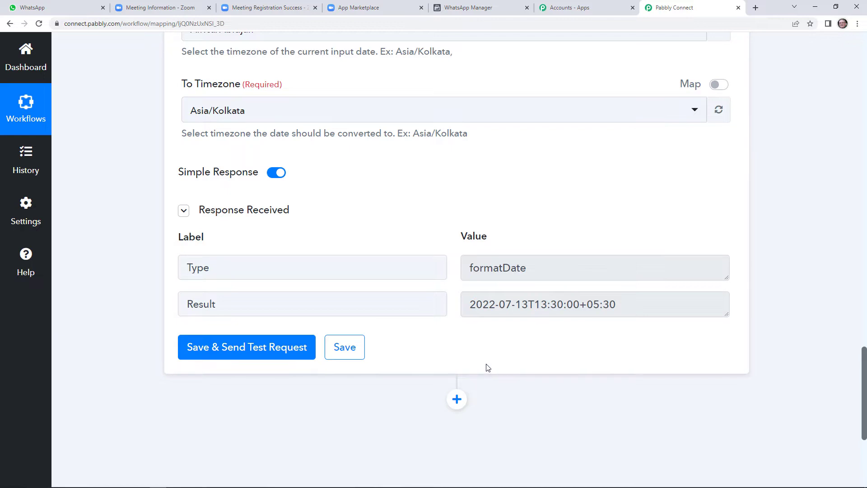
pyautogui.scroll(-2, 486, 359)
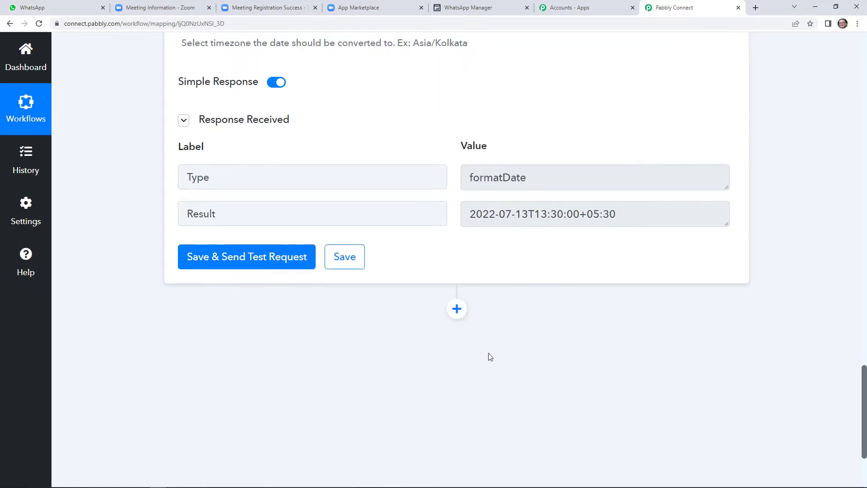
# Step: Add a Text Formatter action using Split Text after the date step and connect it
pyautogui.click(457, 310)
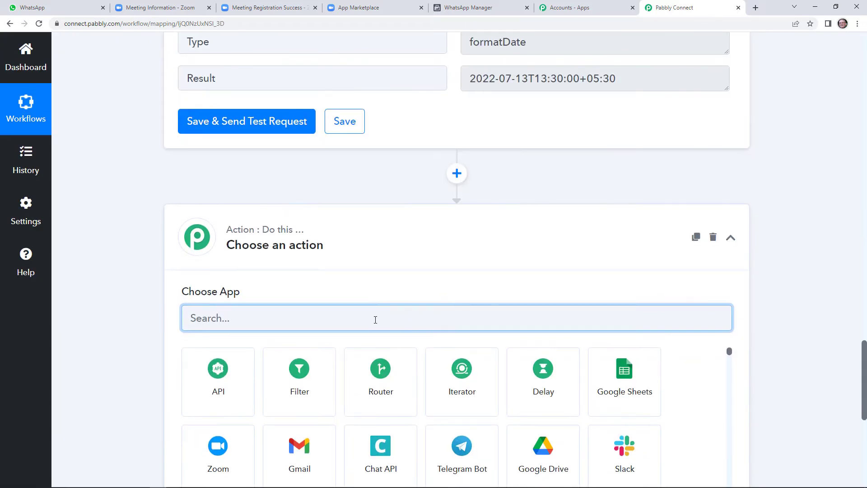
pyautogui.write('text')
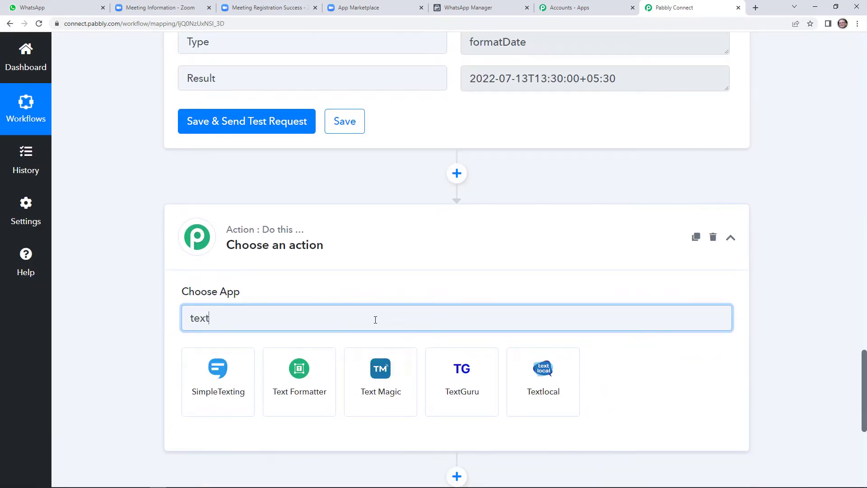
pyautogui.click(312, 373)
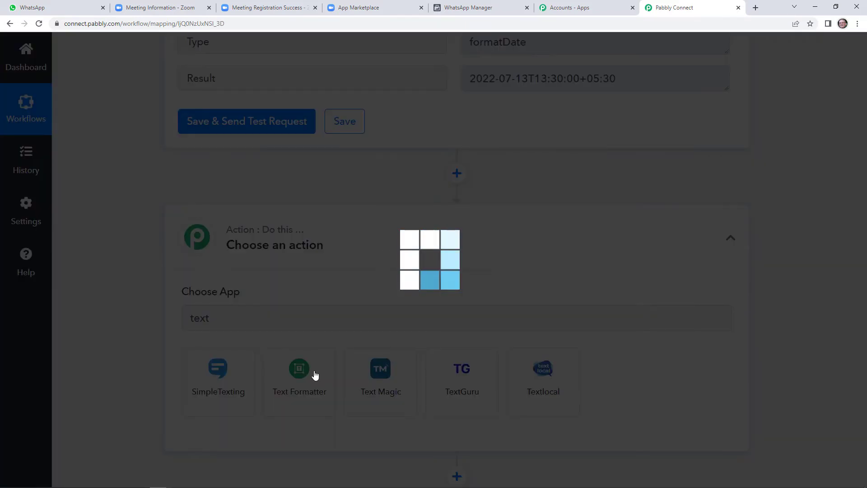
pyautogui.scroll(-1, 382, 353)
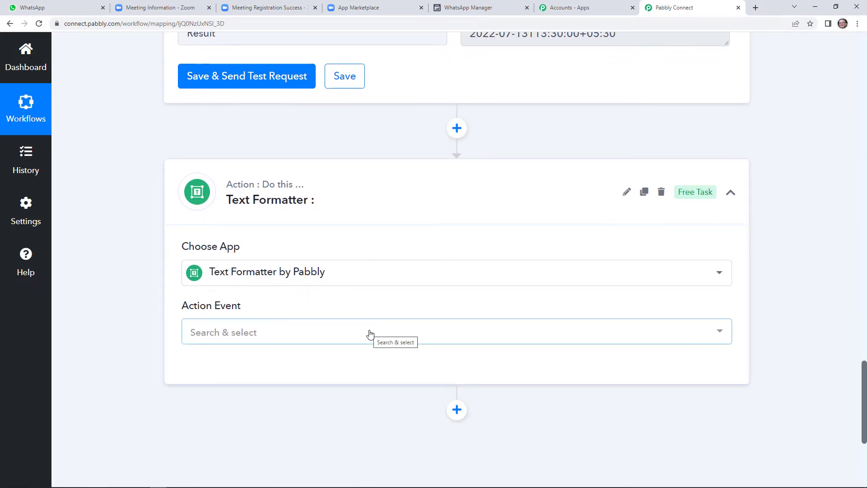
pyautogui.click(369, 332)
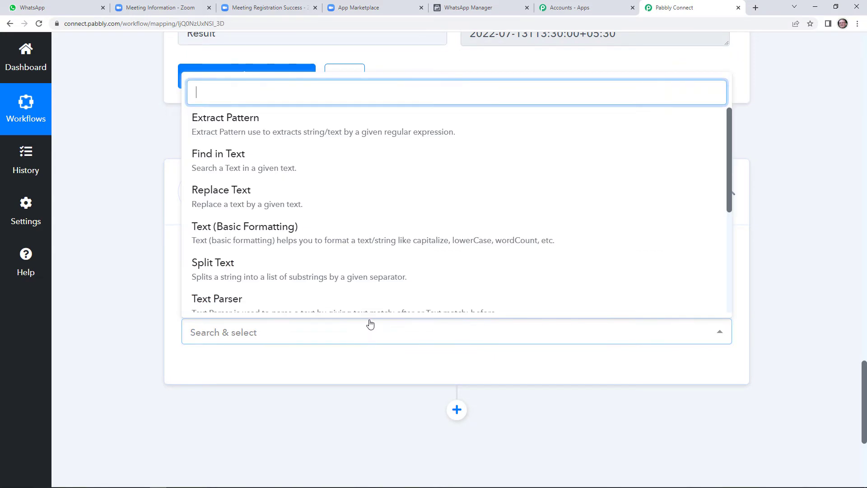
pyautogui.scroll(-1, 343, 221)
pyautogui.click(310, 231)
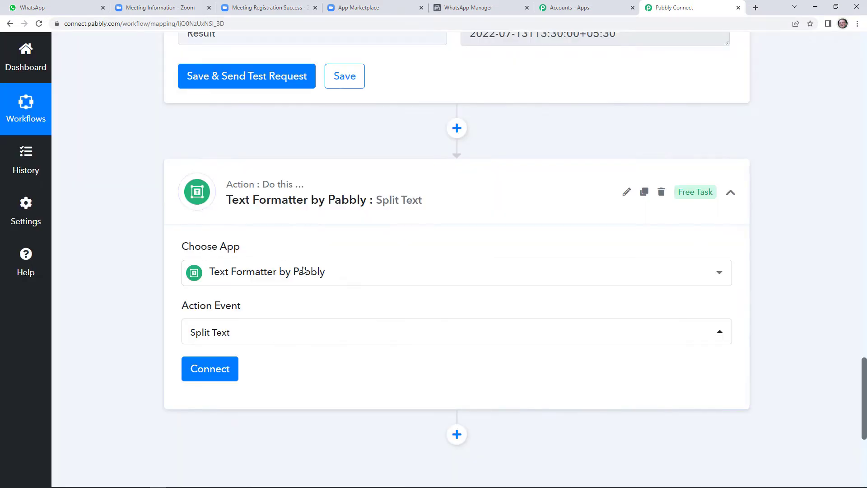
pyautogui.click(206, 376)
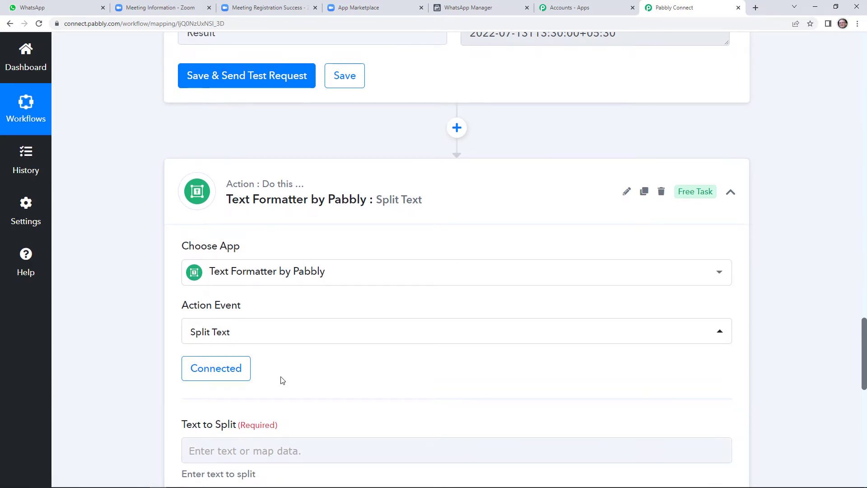
# Step: Split the formatted date Result at '+' and test, getting 2022-07-13T13:30:00
pyautogui.scroll(-3, 281, 380)
pyautogui.scroll(-3, 329, 267)
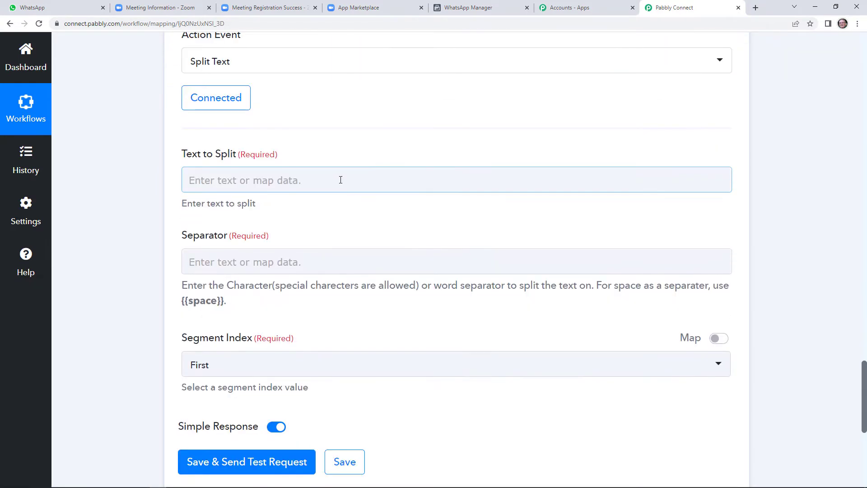
pyautogui.click(346, 187)
pyautogui.click(387, 328)
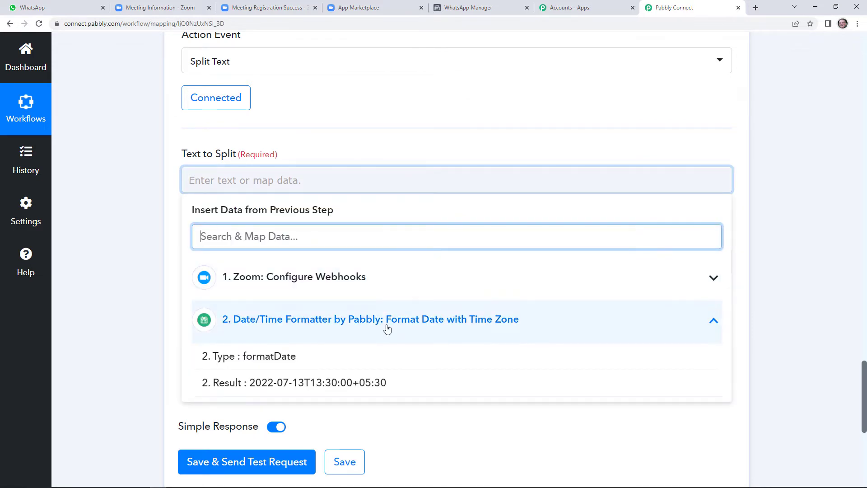
pyautogui.click(351, 382)
pyautogui.click(365, 133)
pyautogui.scroll(-2, 361, 187)
pyautogui.click(305, 179)
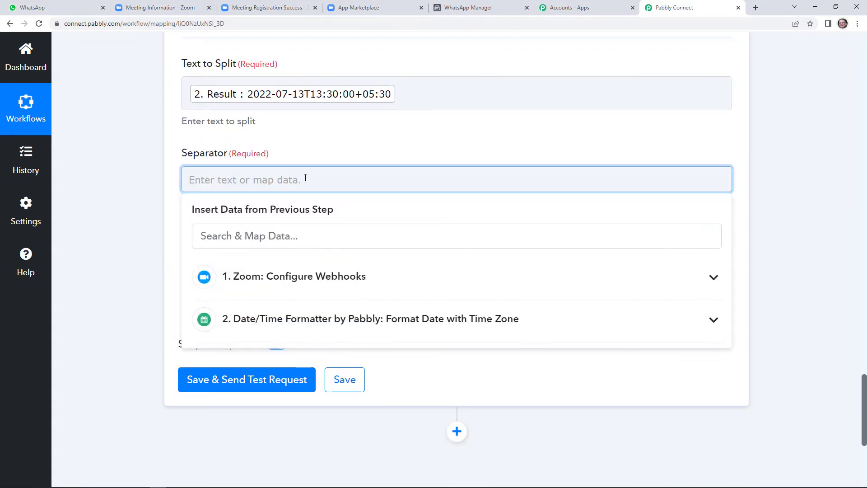
pyautogui.write('+')
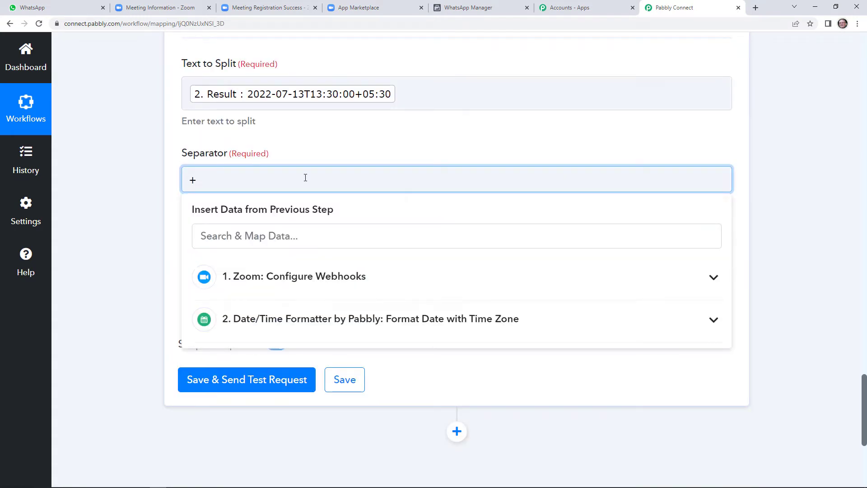
pyautogui.click(318, 155)
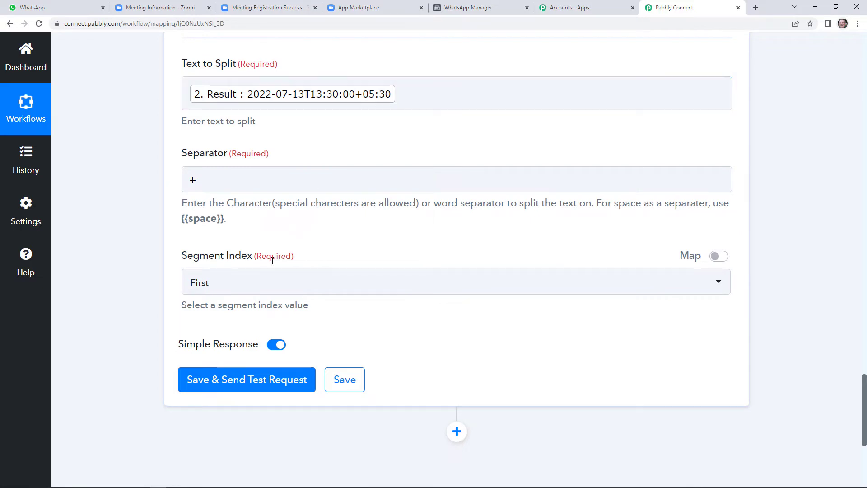
pyautogui.click(228, 388)
pyautogui.scroll(-4, 520, 377)
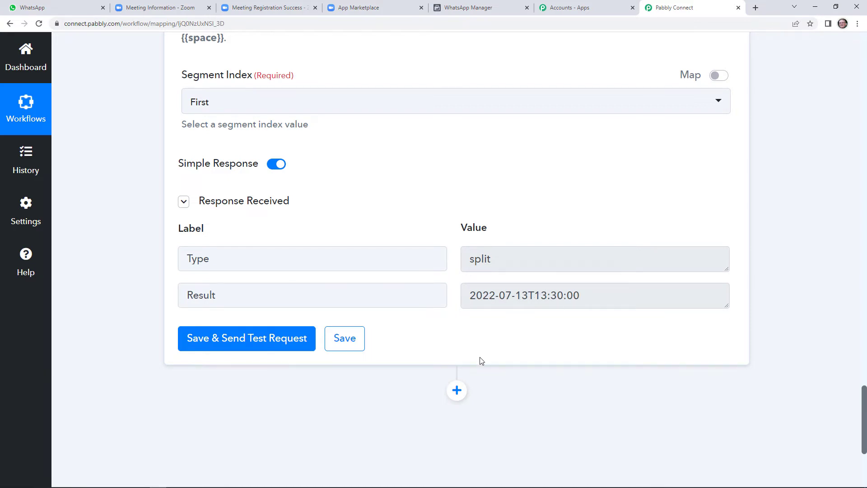
pyautogui.scroll(-1, 451, 337)
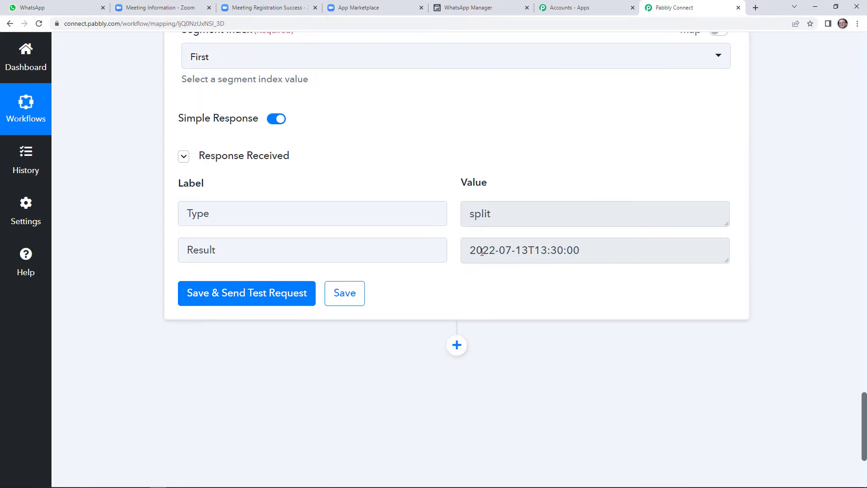
# Step: Add another action step using the Text Formatter Split Text action
pyautogui.click(457, 346)
pyautogui.scroll(-3, 372, 409)
pyautogui.scroll(-1, 373, 373)
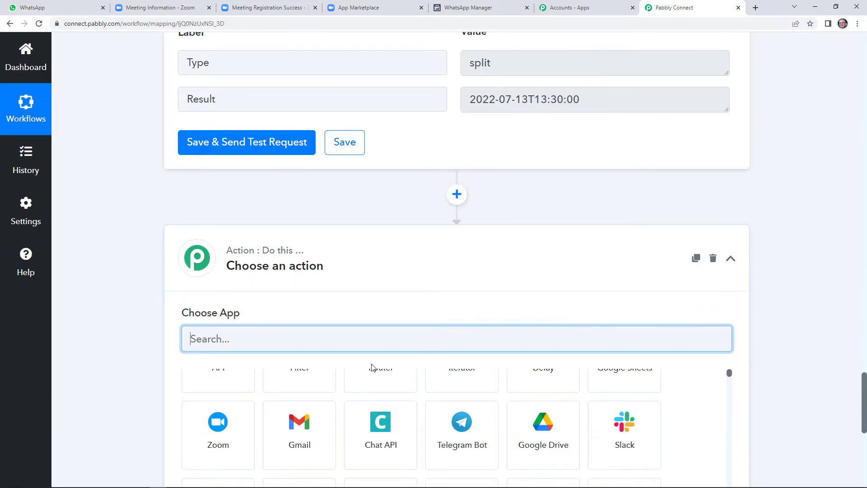
pyautogui.write('text')
pyautogui.click(307, 402)
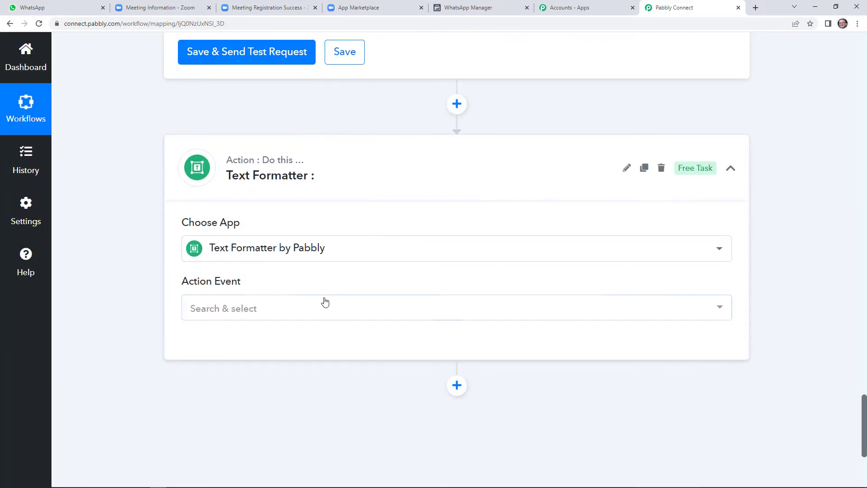
pyautogui.click(323, 305)
pyautogui.click(287, 263)
pyautogui.click(232, 335)
# Step: Map step 3's Result as the text to split
pyautogui.scroll(-4, 262, 336)
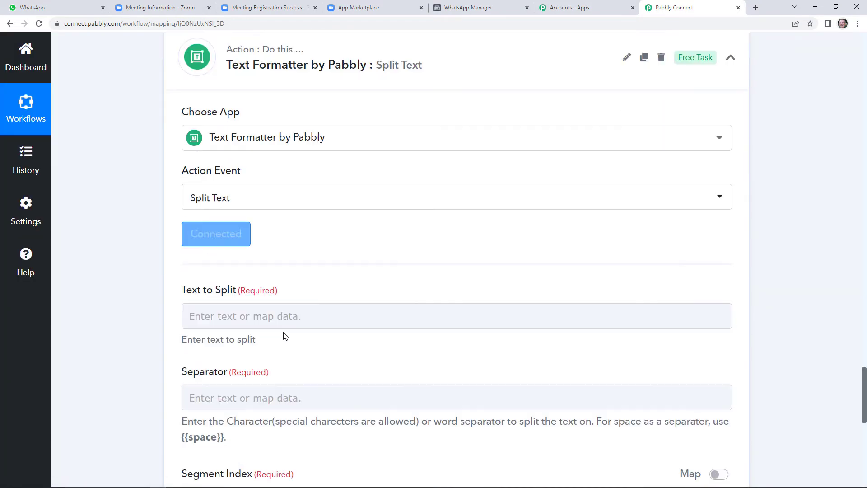
pyautogui.click(286, 291)
pyautogui.scroll(-3, 316, 325)
pyautogui.scroll(-1, 332, 346)
pyautogui.click(345, 294)
pyautogui.scroll(-1, 316, 307)
pyautogui.click(298, 311)
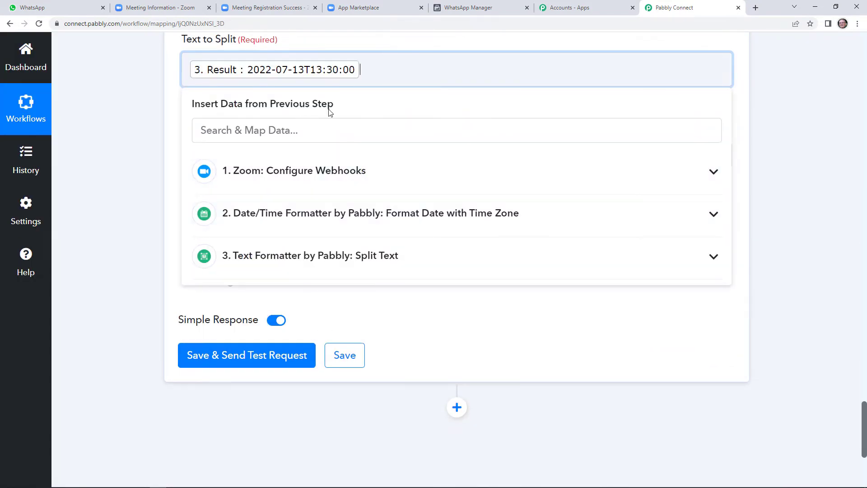
pyautogui.click(364, 107)
# Step: Set Separator to T and Segment Index to All, then save and send a test request
pyautogui.click(297, 155)
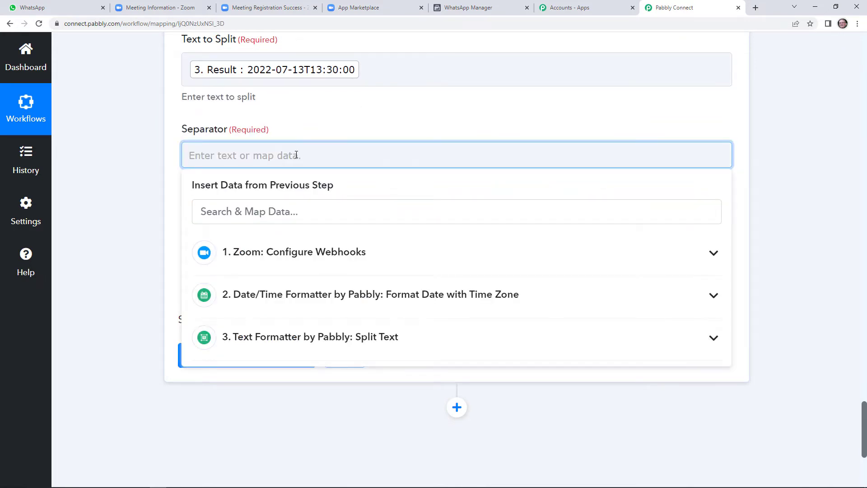
pyautogui.write('T')
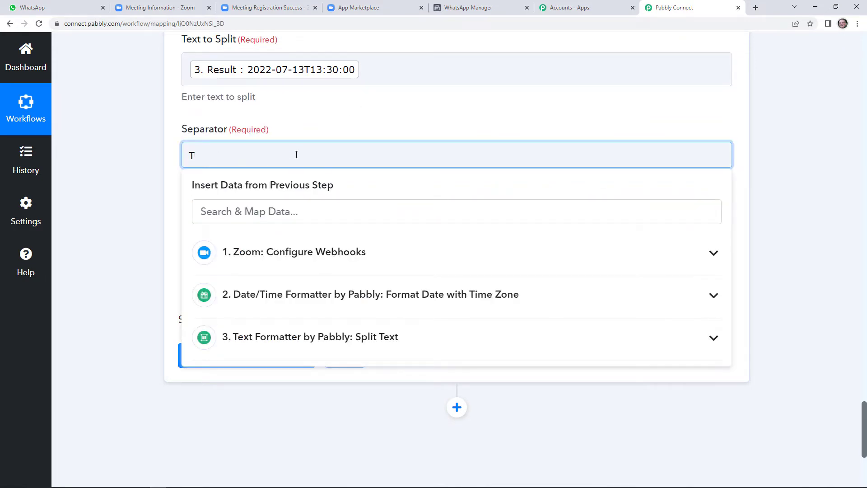
pyautogui.click(304, 132)
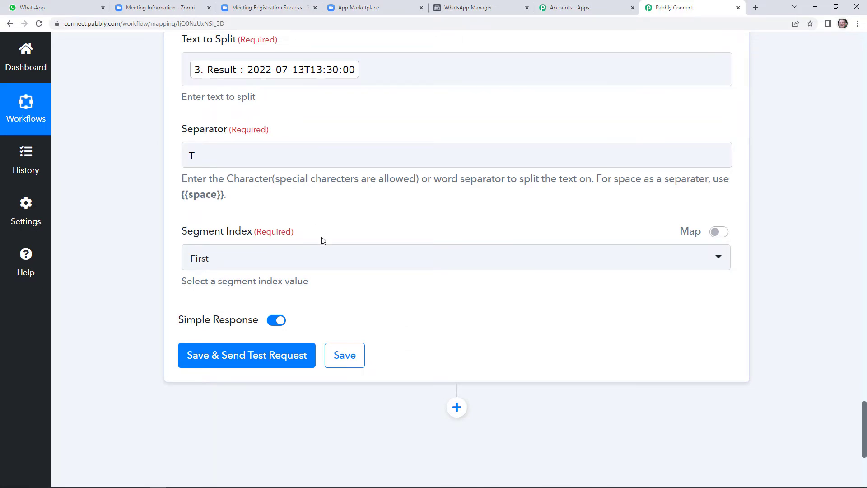
pyautogui.click(299, 260)
pyautogui.click(248, 413)
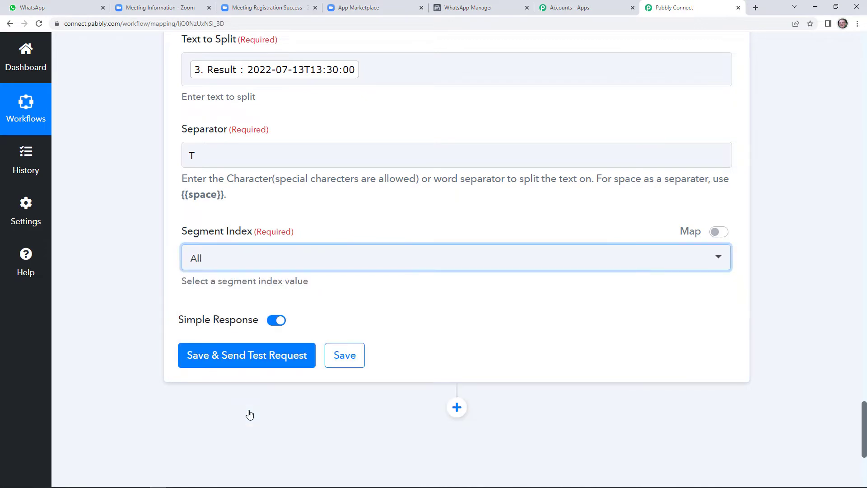
pyautogui.click(260, 352)
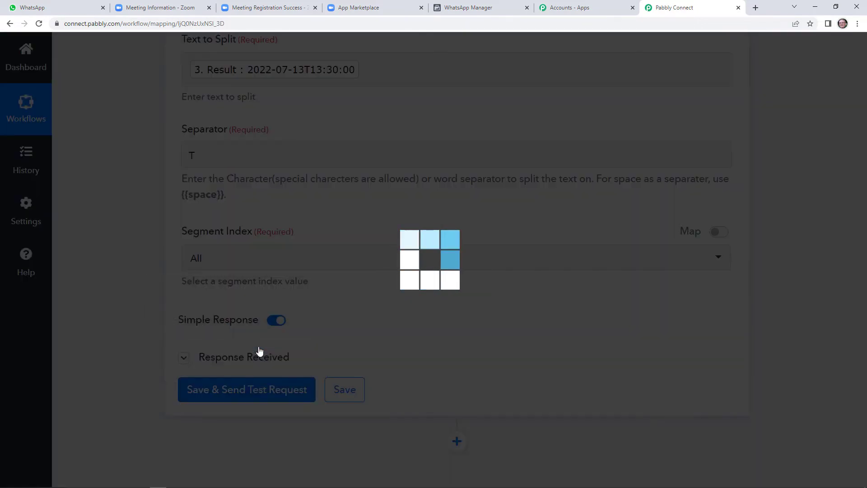
# Step: Add a new action step below the second split step
pyautogui.scroll(-3, 507, 366)
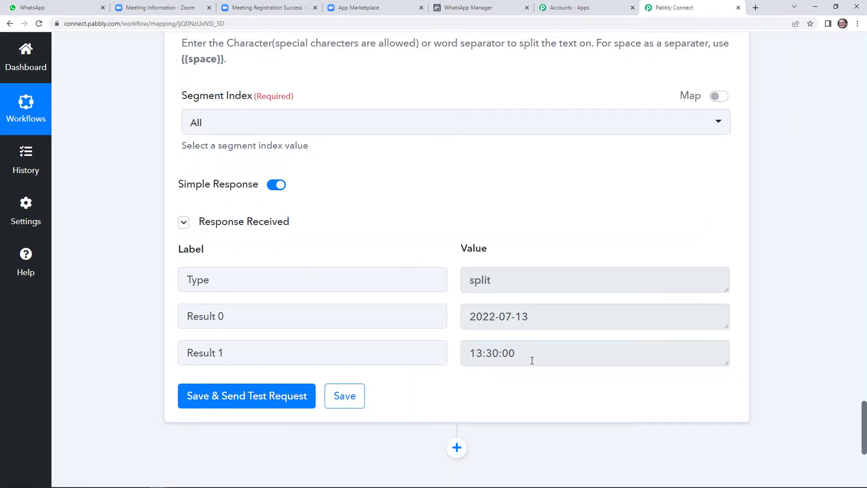
pyautogui.scroll(-5, 542, 357)
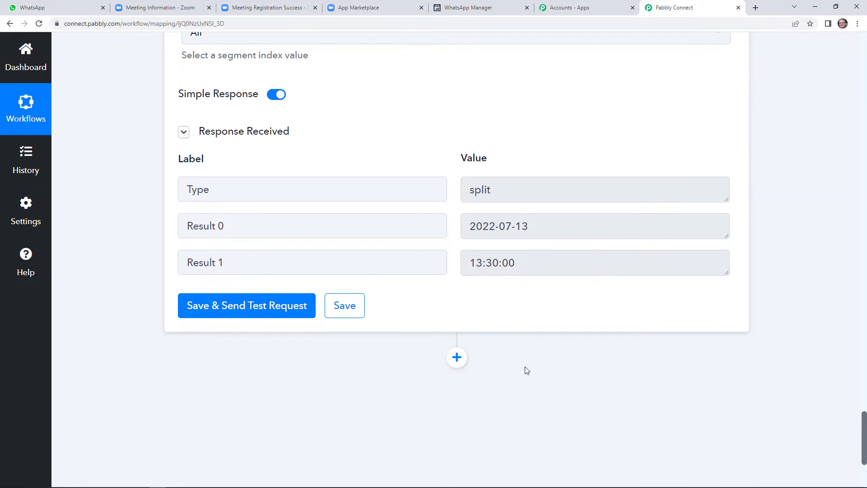
pyautogui.click(457, 222)
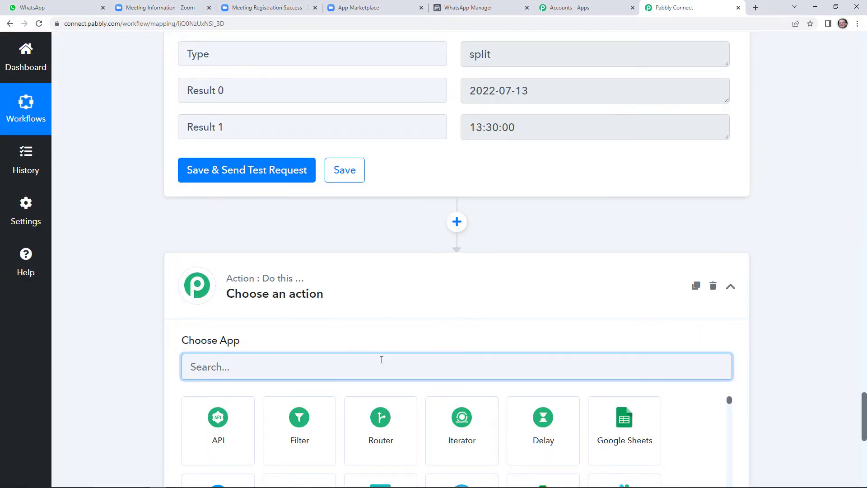
# Step: Use WhatsApp Cloud API with the Send Template Message action event
pyautogui.write('whats')
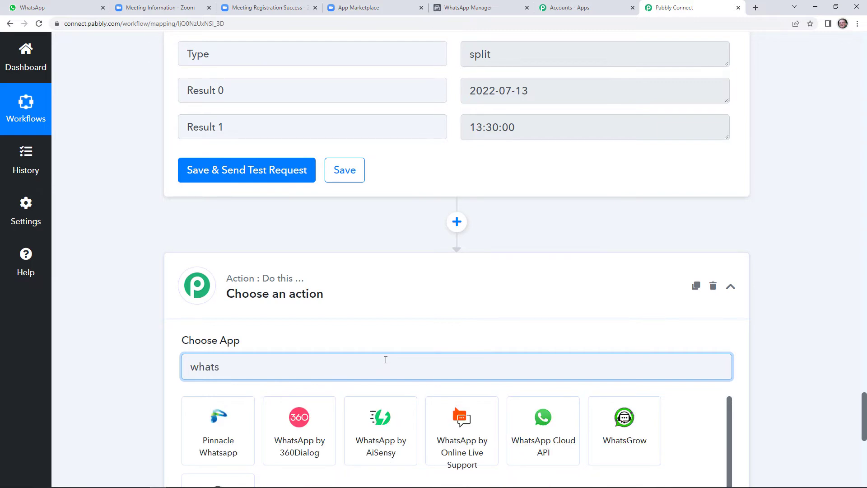
pyautogui.click(543, 449)
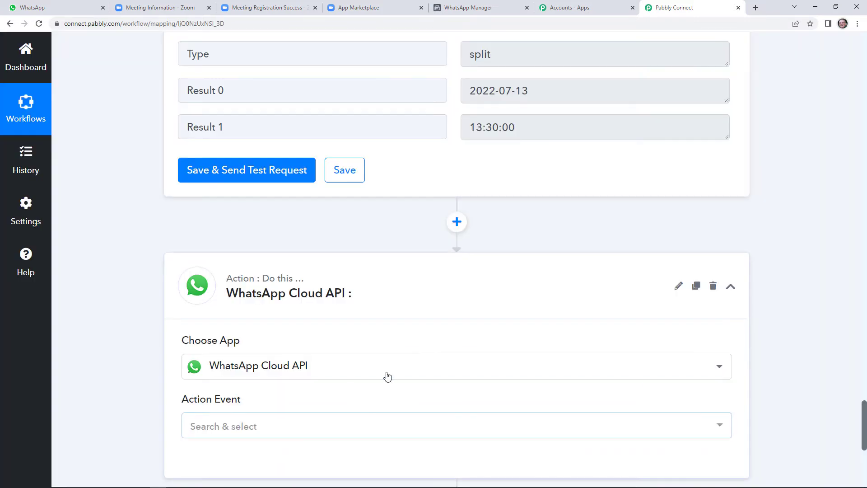
pyautogui.scroll(-3, 352, 352)
pyautogui.click(325, 298)
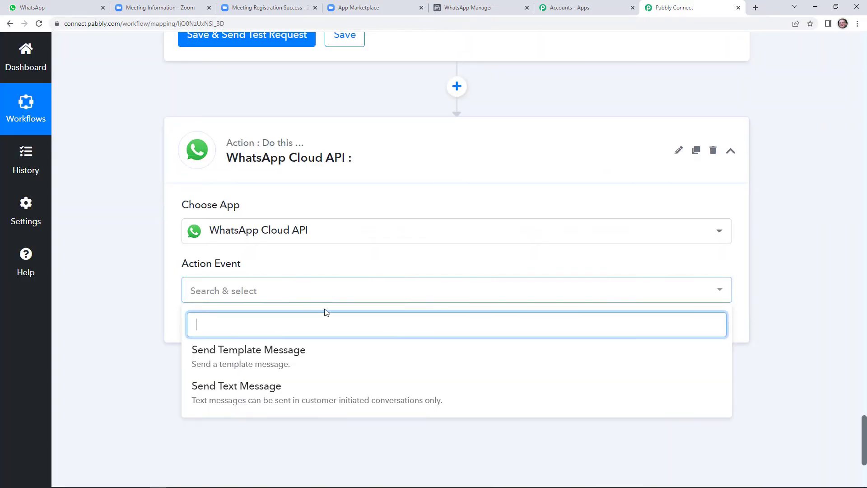
pyautogui.click(302, 364)
# Step: Connect with the existing WhatsApp Cloud API #2 connection and save
pyautogui.click(229, 334)
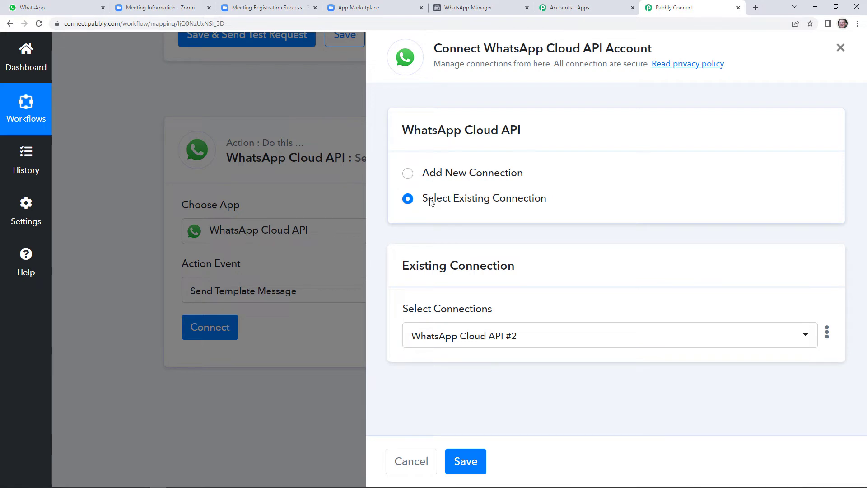
pyautogui.click(433, 174)
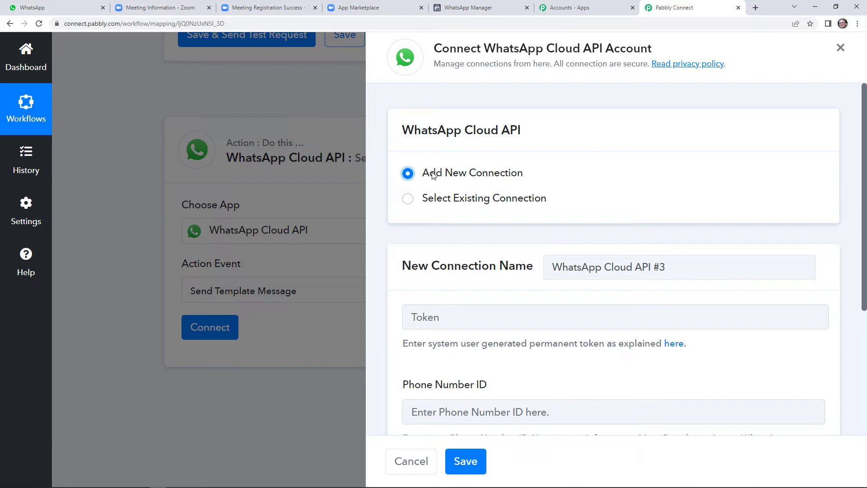
pyautogui.scroll(-3, 513, 222)
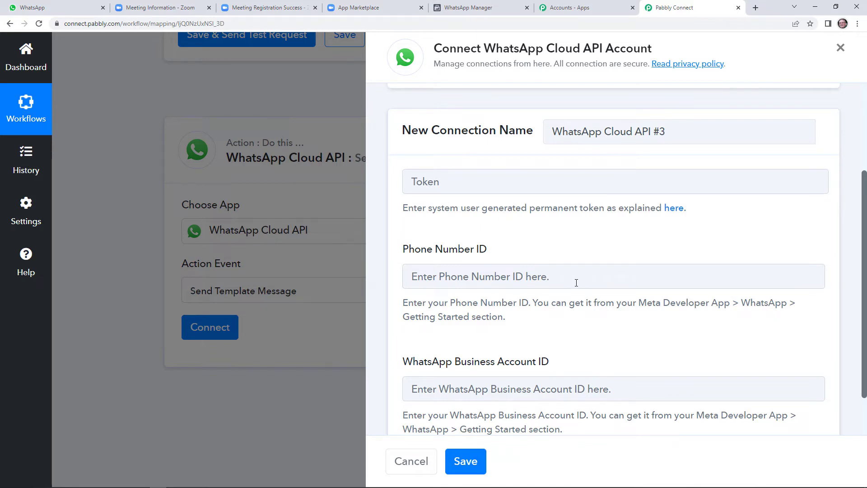
pyautogui.scroll(2, 571, 314)
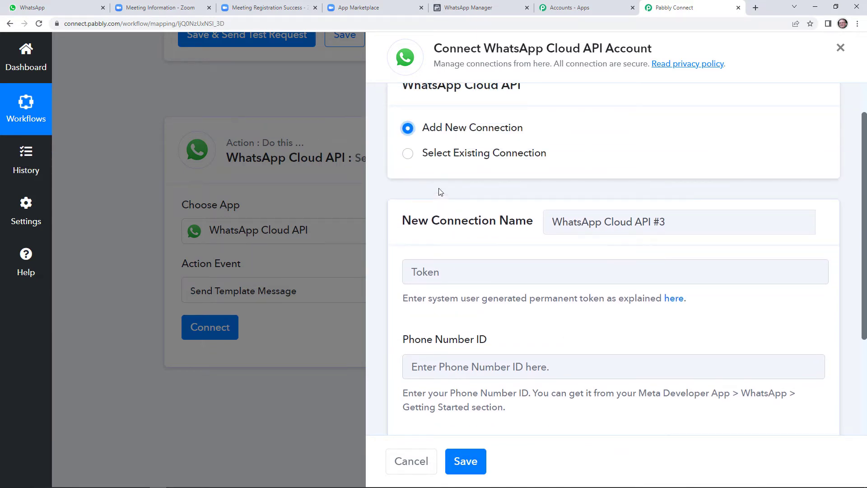
pyautogui.click(407, 155)
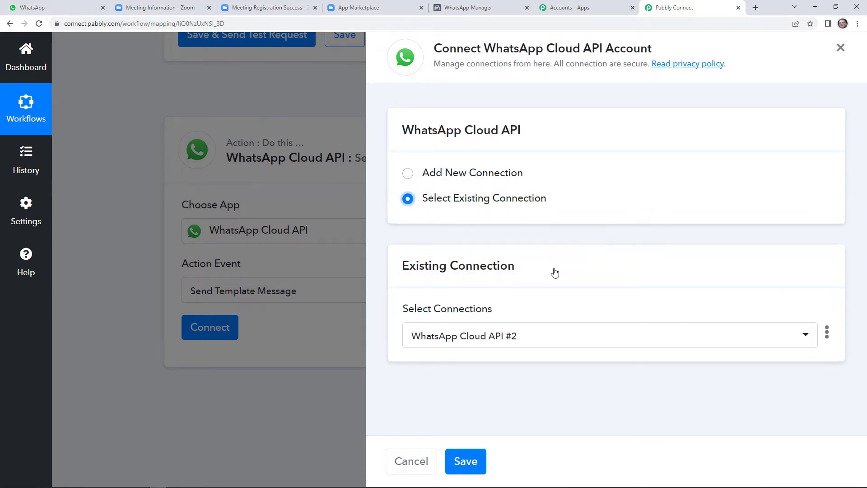
pyautogui.click(470, 461)
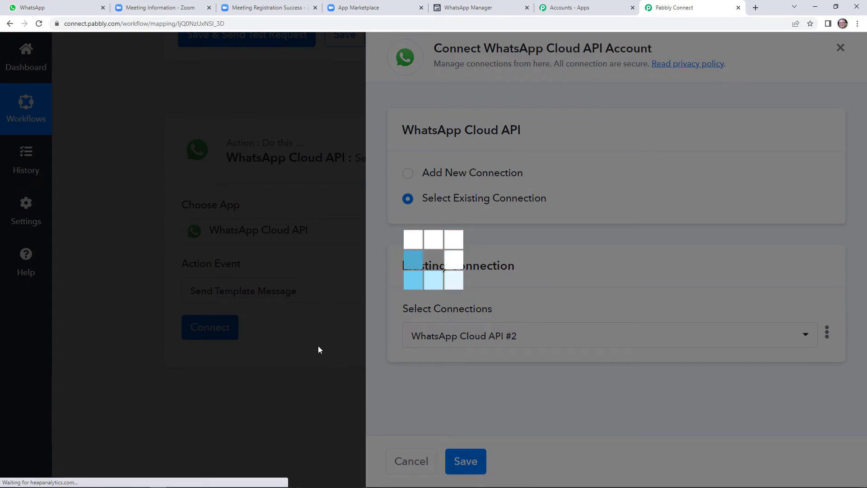
# Step: Review the approved zoom_invitation template and its {{1}}–{{4}} placeholders in WhatsApp Manager
pyautogui.scroll(-4, 348, 316)
pyautogui.scroll(-2, 416, 289)
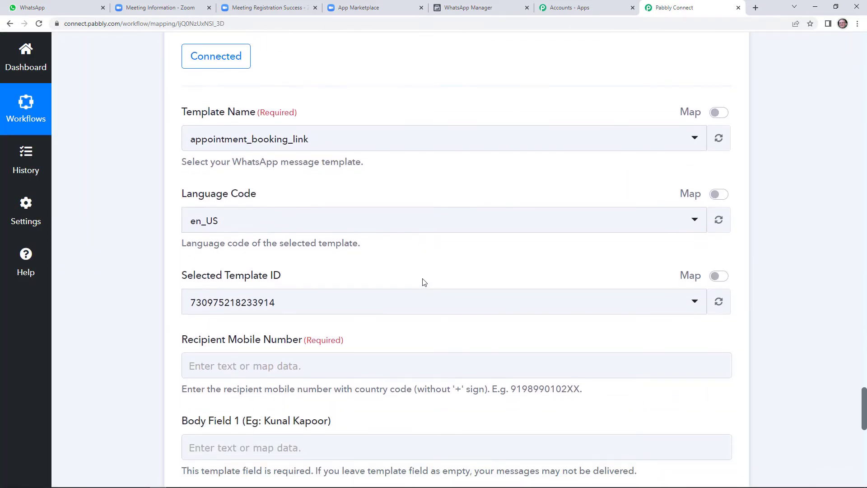
pyautogui.scroll(1, 383, 307)
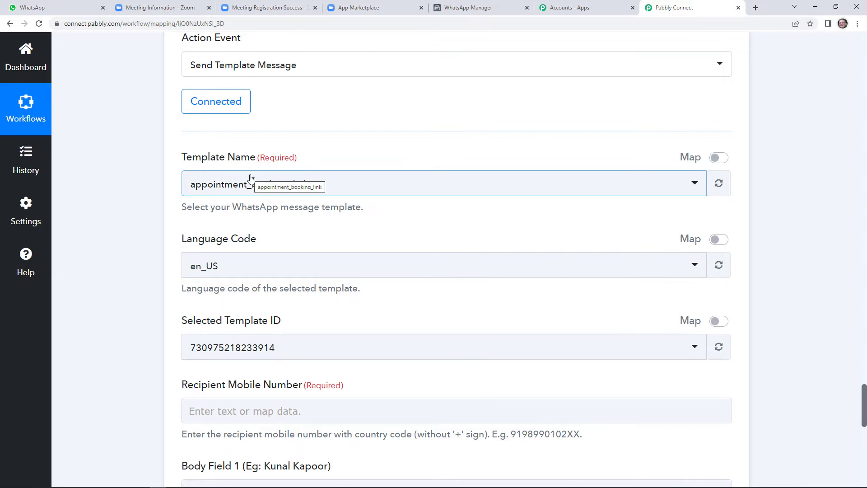
pyautogui.click(455, 7)
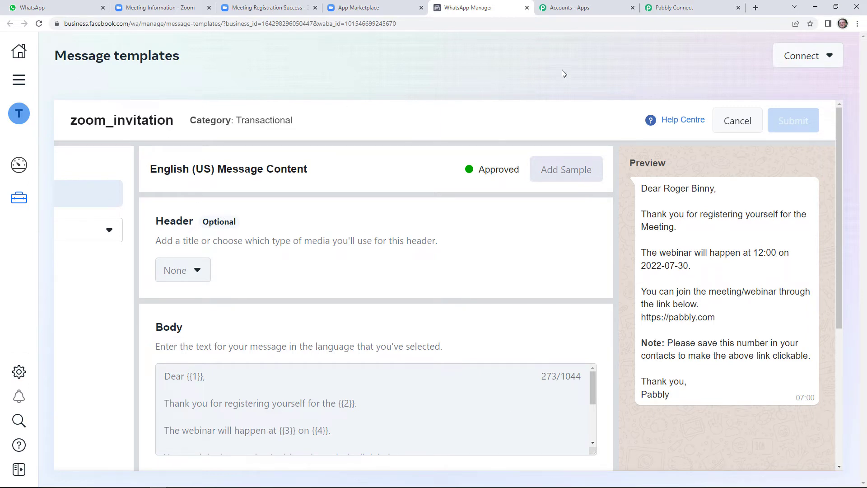
pyautogui.click(678, 6)
pyautogui.click(345, 183)
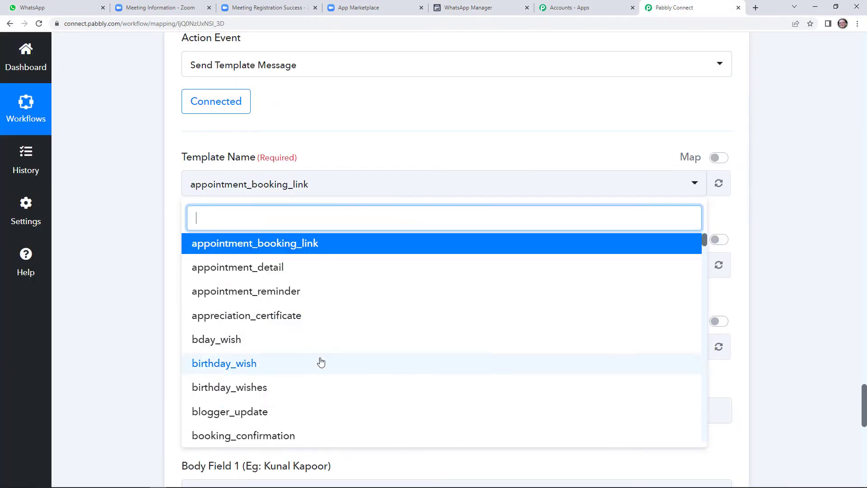
pyautogui.write('zoom')
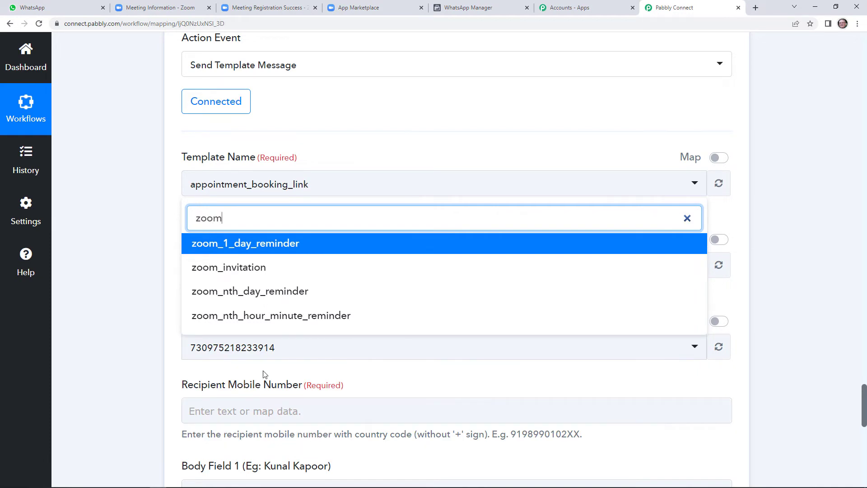
pyautogui.click(290, 276)
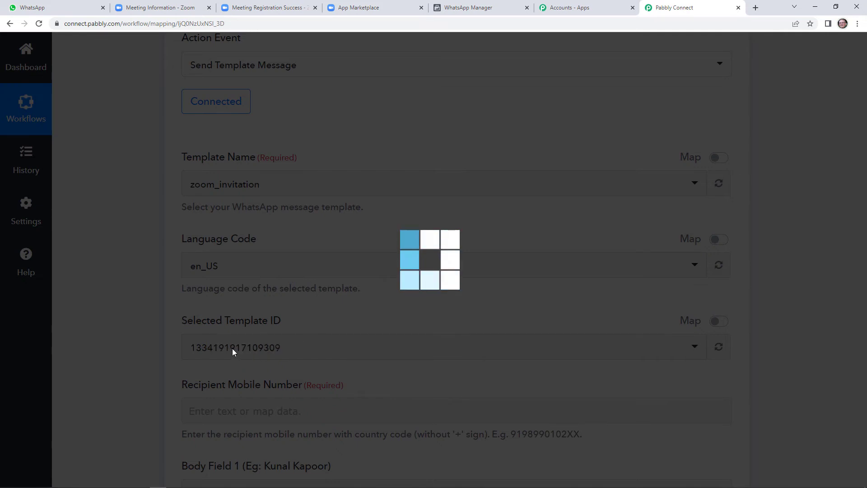
pyautogui.scroll(-4, 249, 353)
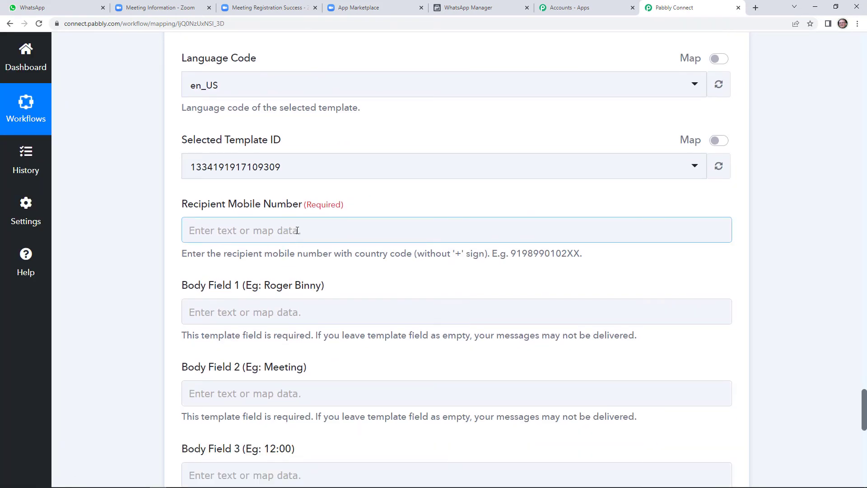
# Step: Map Recipient Mobile Number to the Zoom webhook's Payload Object Registrant Phone
pyautogui.click(297, 230)
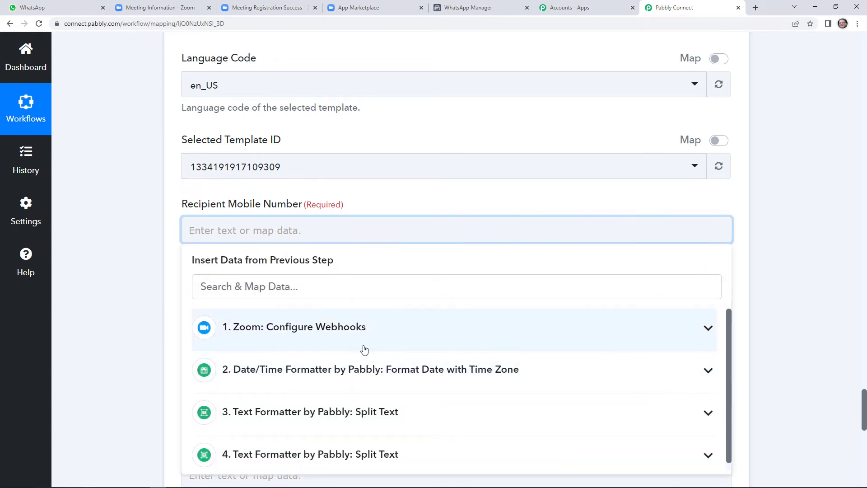
pyautogui.scroll(-1, 365, 357)
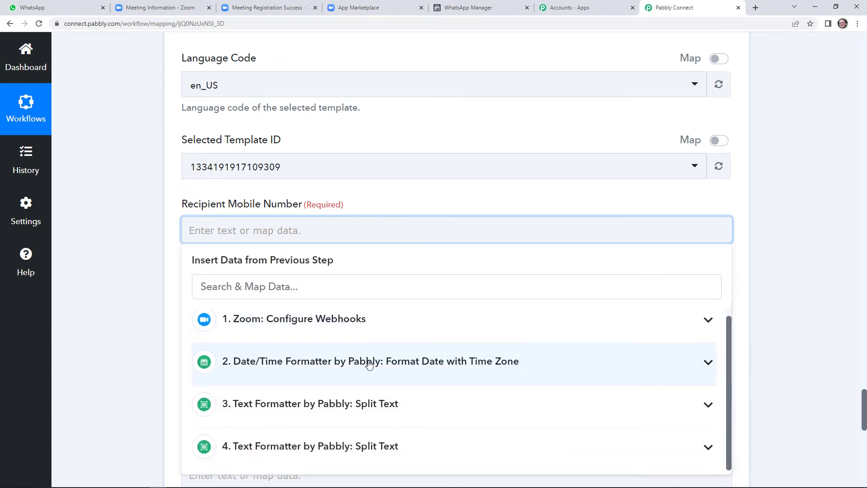
pyautogui.click(362, 333)
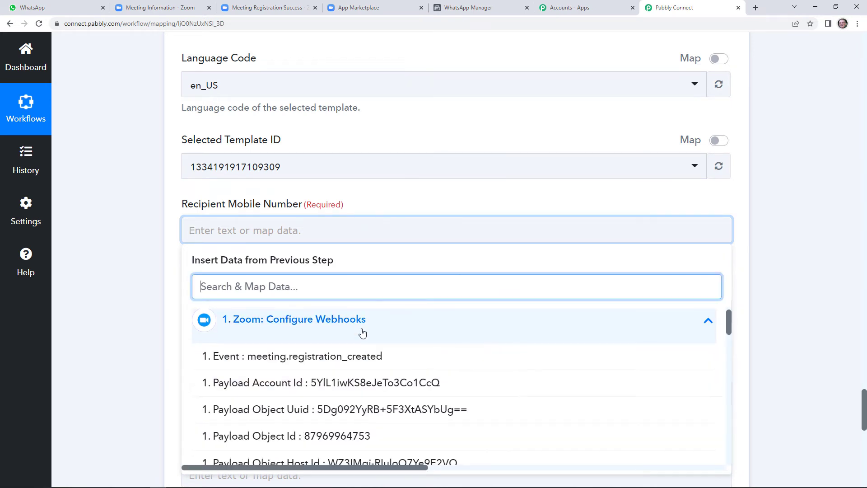
pyautogui.moveTo(728, 329); pyautogui.dragTo(723, 394)
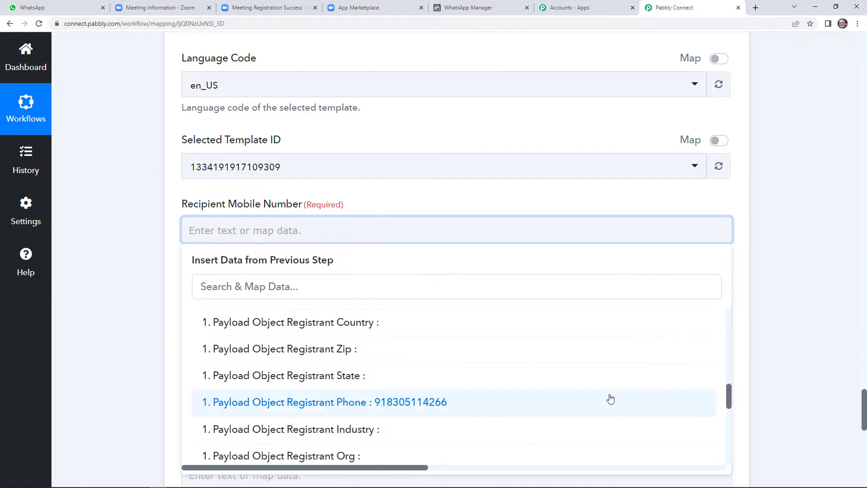
pyautogui.click(504, 409)
pyautogui.scroll(-2, 475, 299)
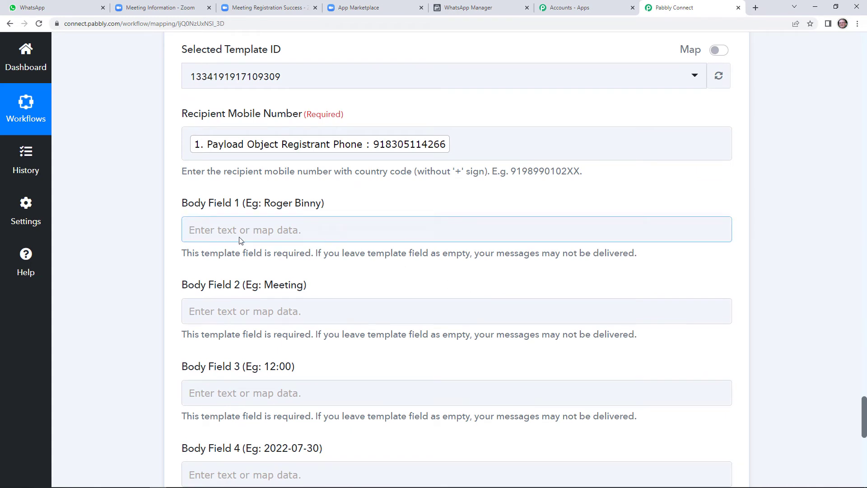
pyautogui.click(488, 6)
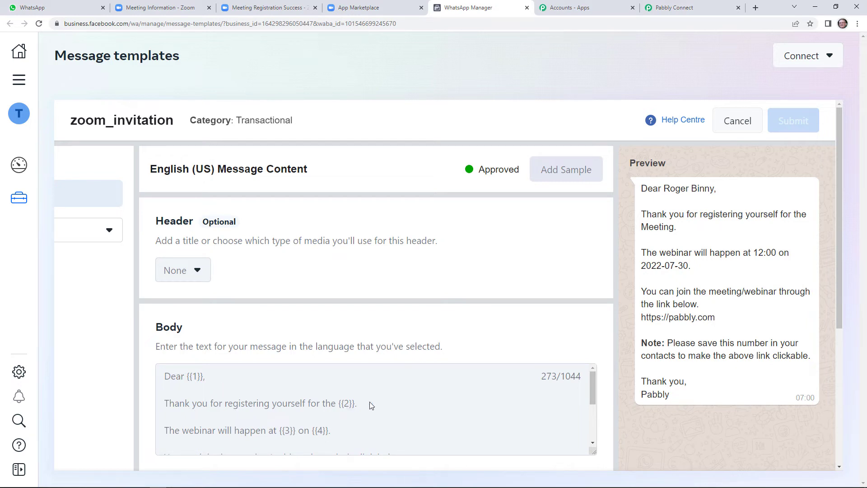
# Step: Read through zoom_invitation's body placeholders, then go back to the Pabbly Connect form
pyautogui.moveTo(594, 392); pyautogui.dragTo(593, 431)
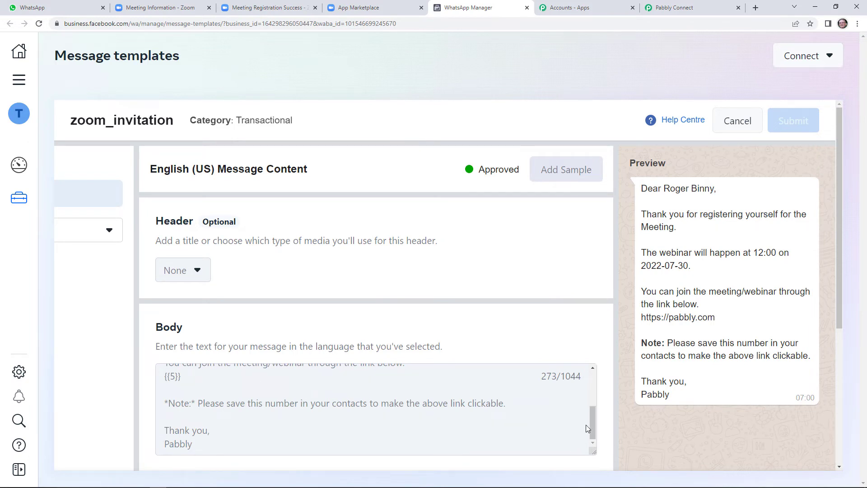
pyautogui.moveTo(593, 429); pyautogui.dragTo(592, 388)
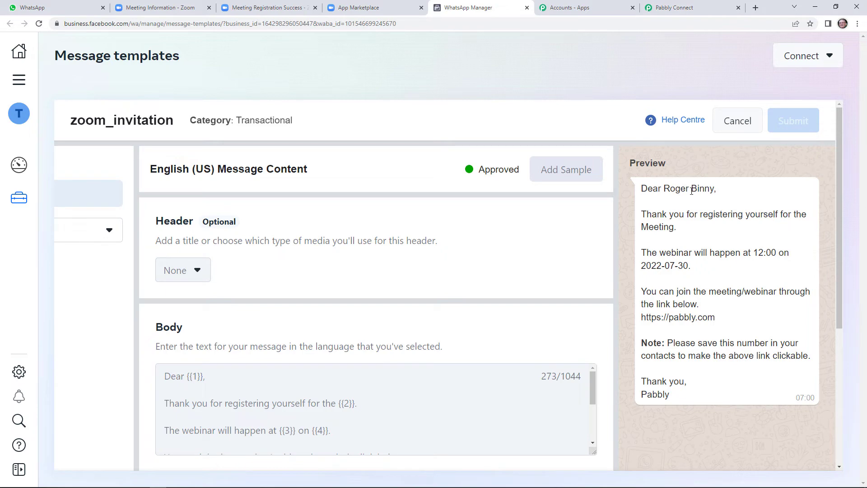
pyautogui.click(675, 7)
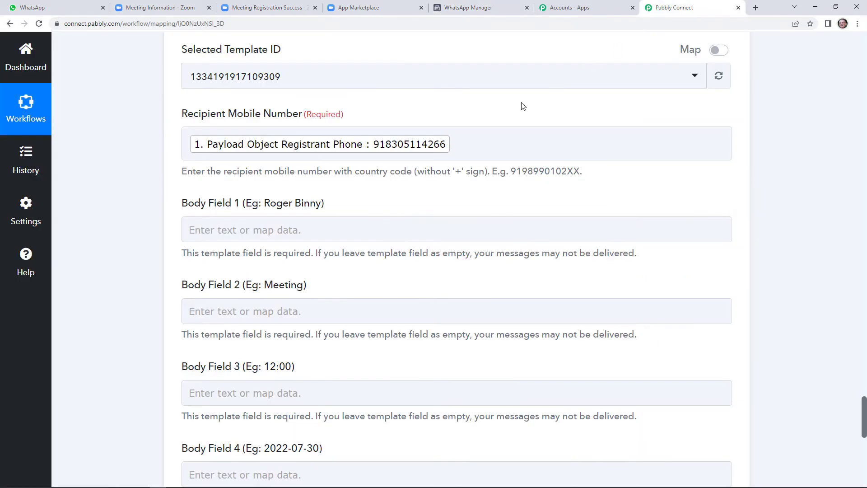
# Step: Map Body Field 1 to Registrant First Name followed by Registrant Last Name
pyautogui.click(356, 227)
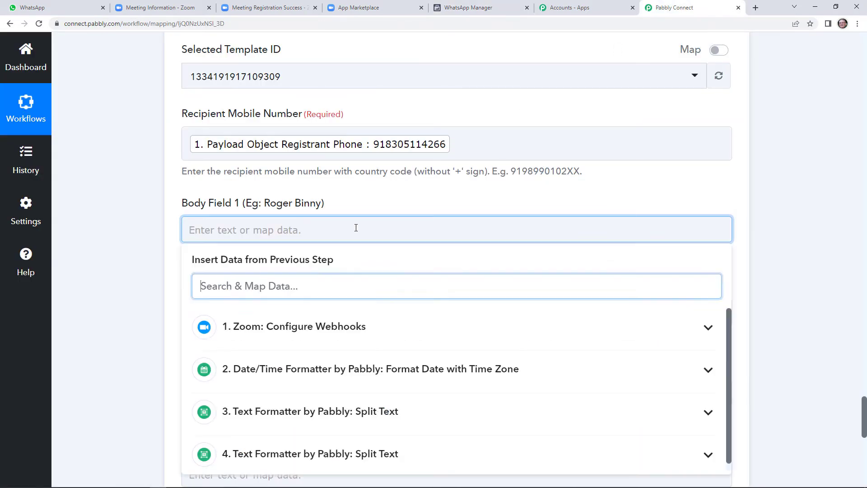
pyautogui.click(384, 338)
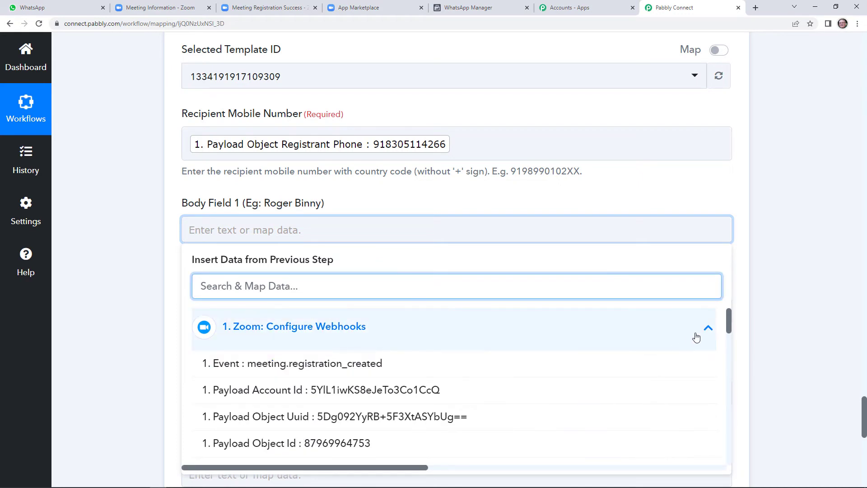
pyautogui.moveTo(728, 325); pyautogui.dragTo(726, 382)
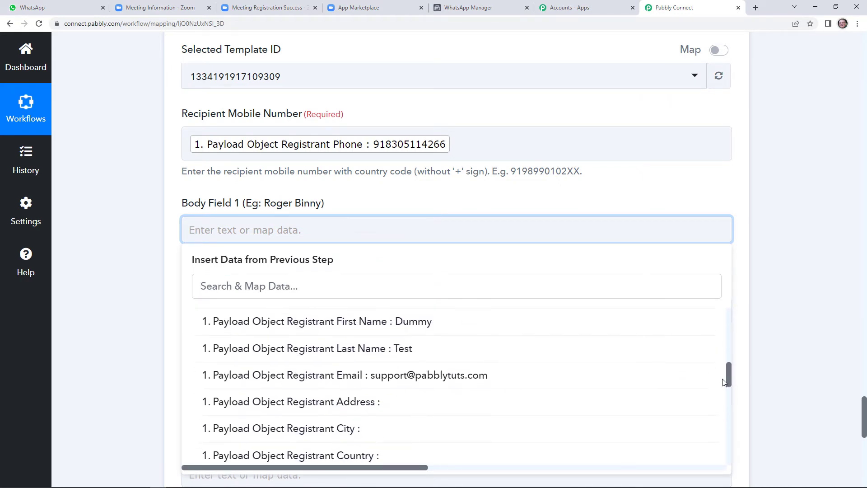
pyautogui.click(468, 324)
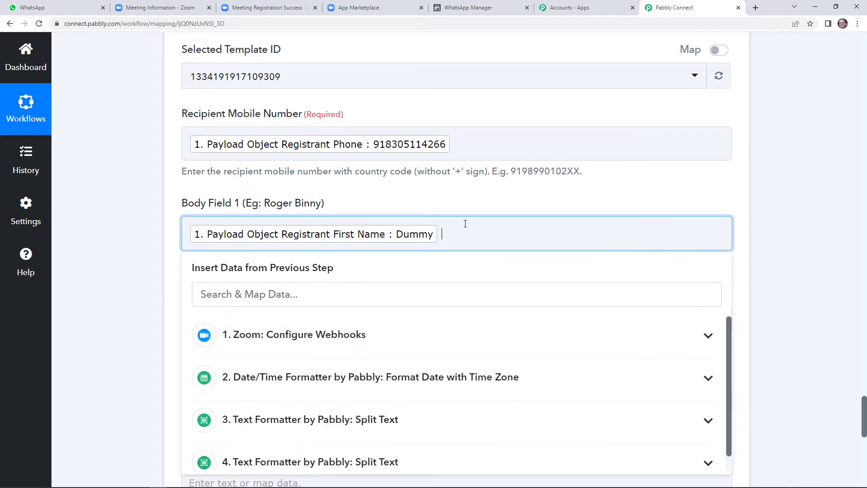
pyautogui.click(446, 341)
pyautogui.moveTo(729, 332); pyautogui.dragTo(727, 382)
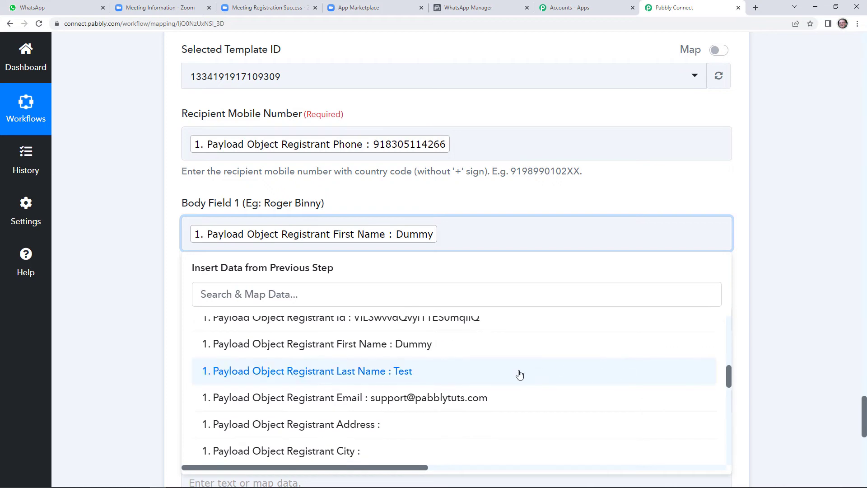
pyautogui.click(517, 373)
pyautogui.click(485, 180)
pyautogui.scroll(-2, 523, 274)
pyautogui.click(334, 238)
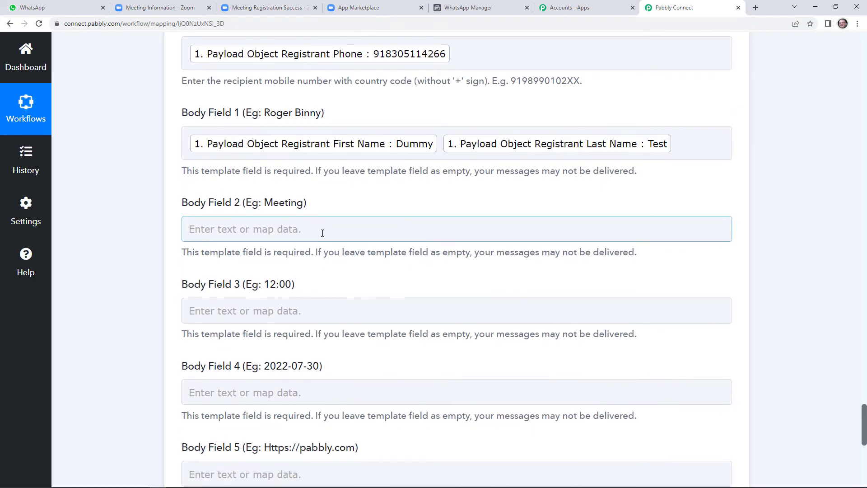
pyautogui.click(493, 4)
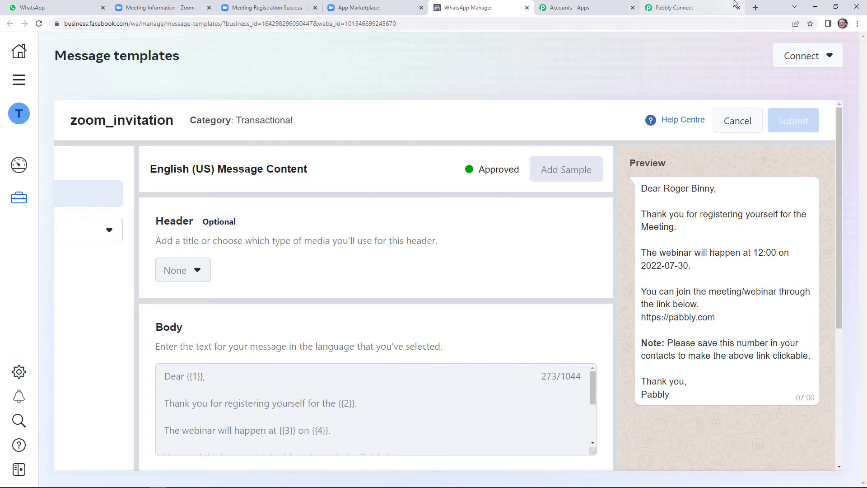
pyautogui.click(696, 7)
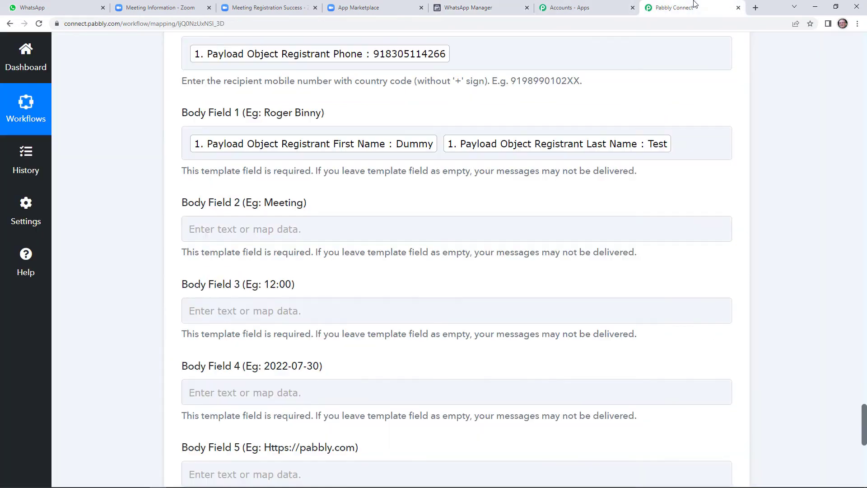
# Step: Map Body Field 2 to the Zoom Payload Object Topic
pyautogui.click(298, 229)
pyautogui.click(366, 325)
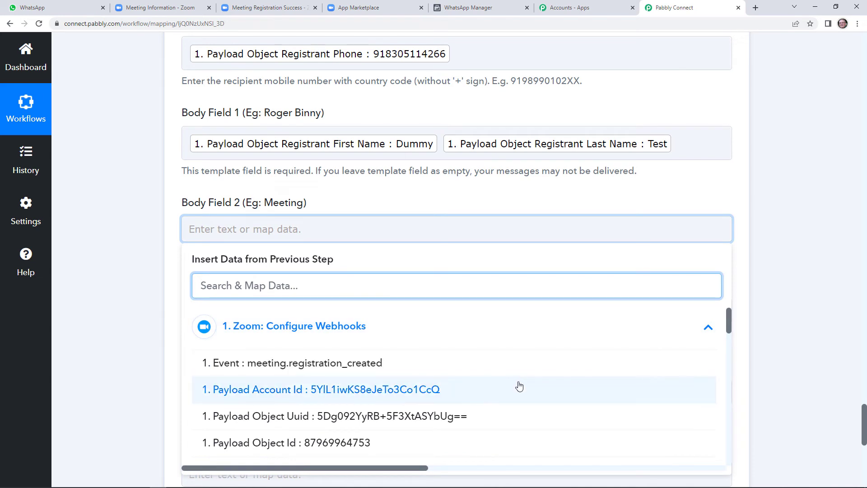
pyautogui.moveTo(728, 329); pyautogui.dragTo(727, 384)
pyautogui.click(425, 425)
pyautogui.click(392, 248)
pyautogui.scroll(-1, 348, 300)
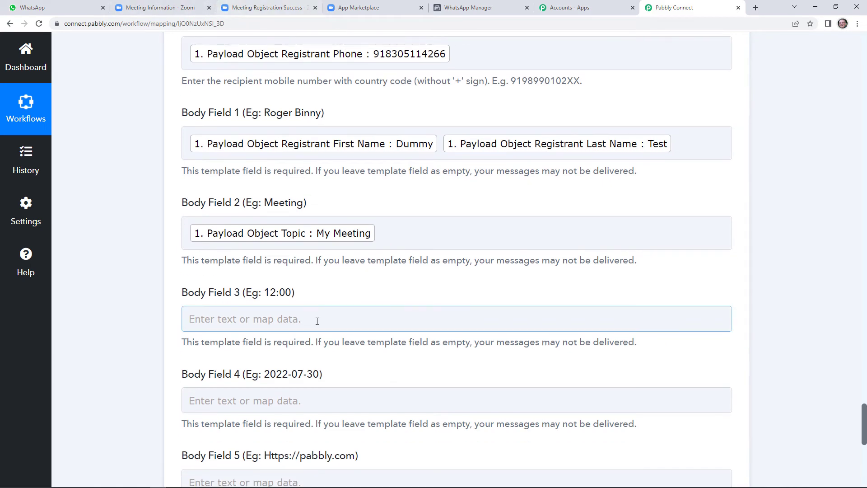
pyautogui.scroll(-2, 315, 321)
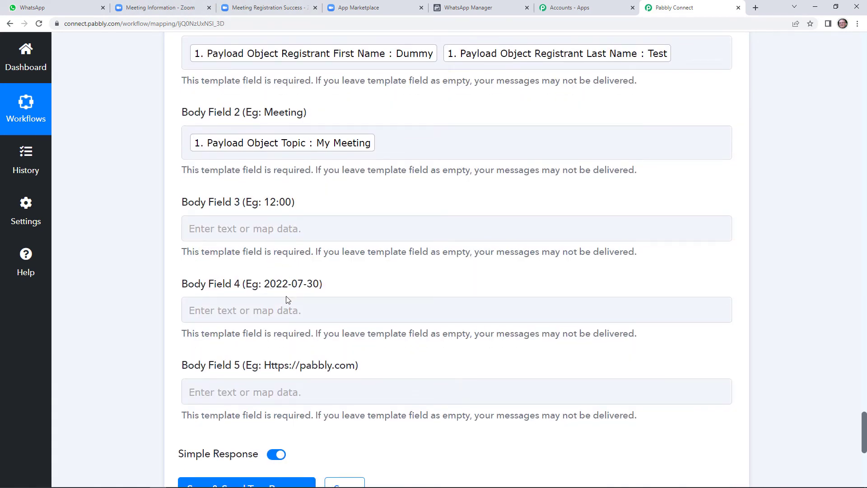
# Step: Map Body Field 3 to step 4 Split Text Result 1, the time 13:30:00
pyautogui.click(238, 229)
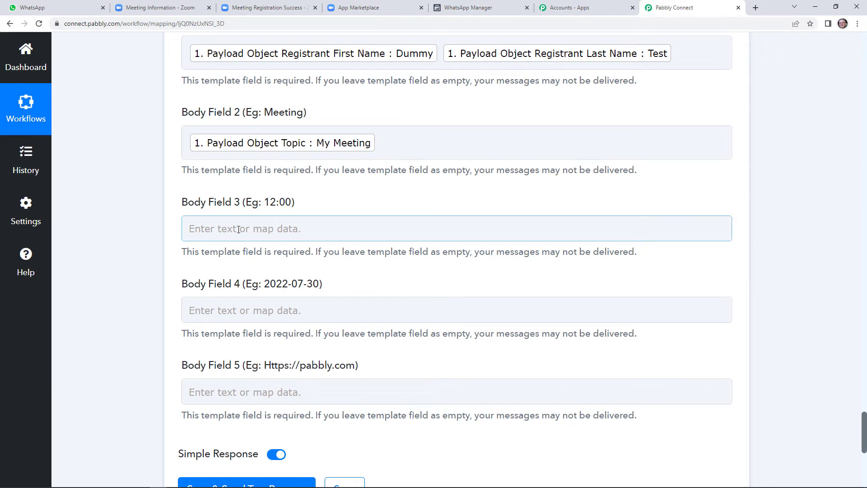
pyautogui.click(238, 229)
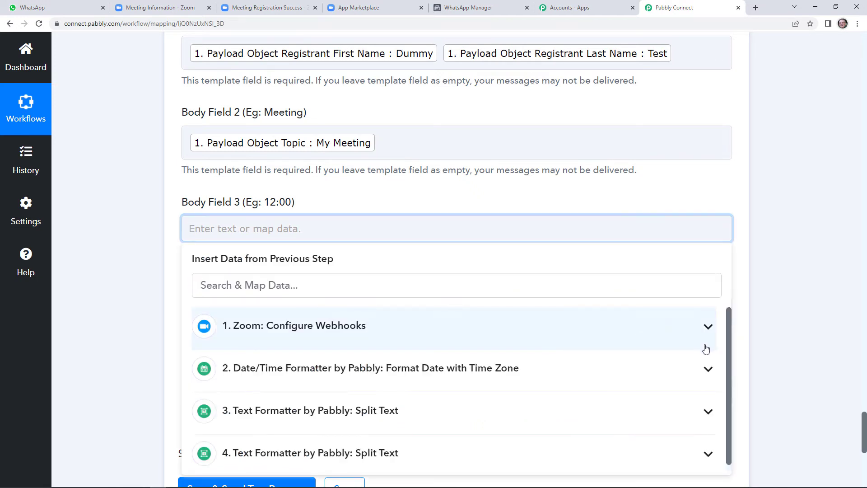
pyautogui.scroll(-1, 729, 340)
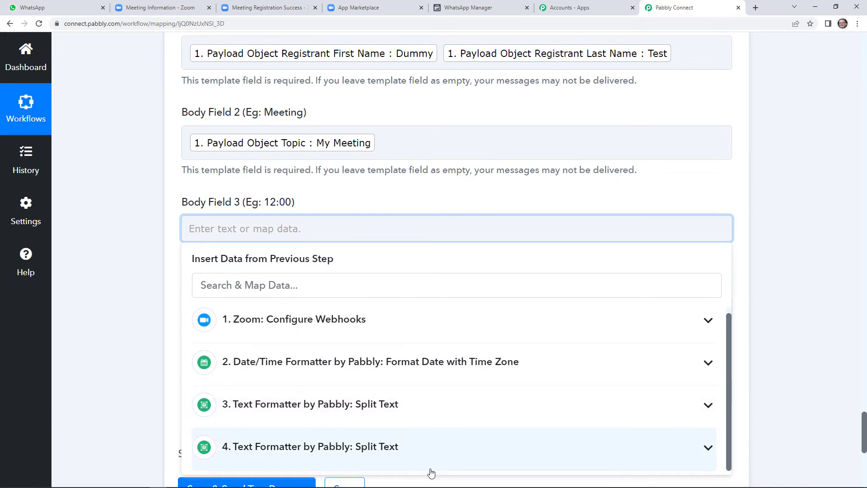
pyautogui.click(404, 460)
pyautogui.scroll(-2, 436, 377)
pyautogui.click(351, 465)
pyautogui.click(339, 185)
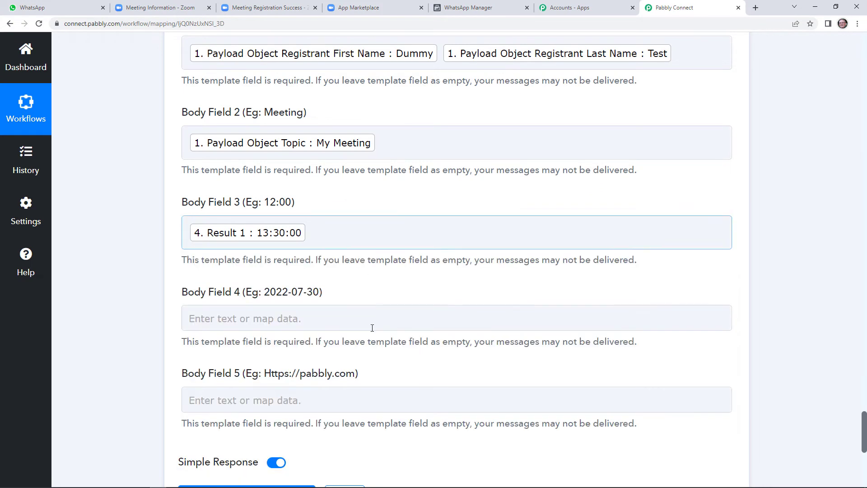
pyautogui.scroll(-1, 341, 304)
# Step: Map Body Field 4 to step 4 Split Text Result 0, the date 2022-07-13
pyautogui.click(305, 270)
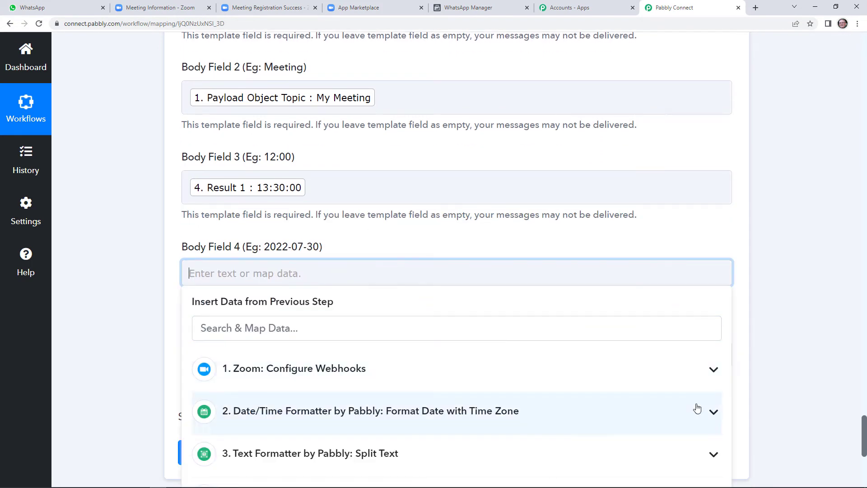
pyautogui.scroll(-1, 675, 431)
pyautogui.scroll(-2, 675, 432)
pyautogui.click(526, 411)
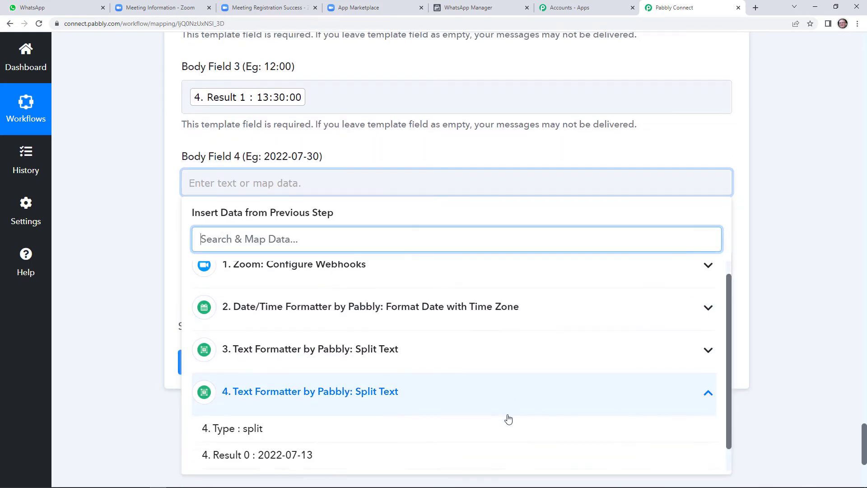
pyautogui.click(408, 430)
pyautogui.moveTo(386, 124); pyautogui.dragTo(389, 127)
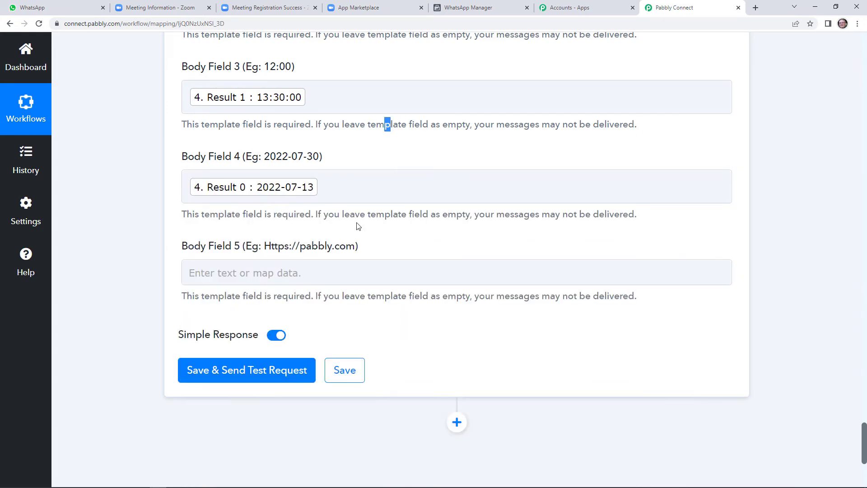
pyautogui.scroll(-1, 378, 251)
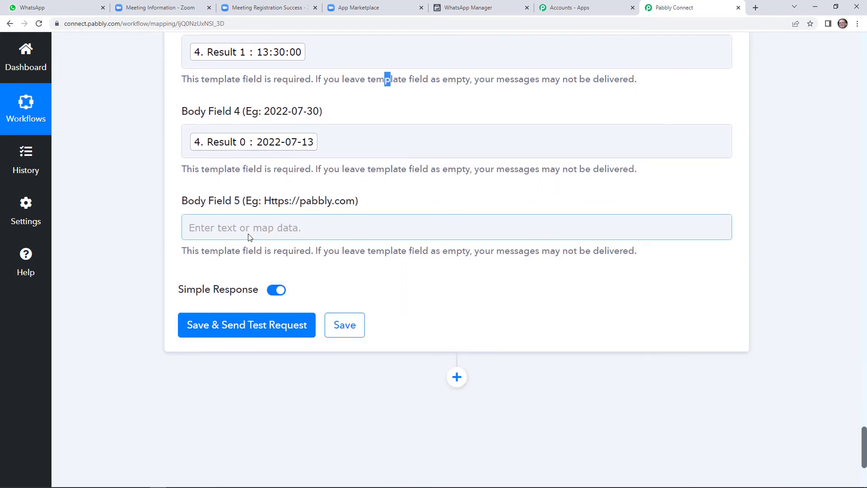
# Step: Map Body Field 5 to the Zoom Payload Object Registrant Join Url
pyautogui.click(453, 6)
pyautogui.scroll(-2, 357, 326)
pyautogui.scroll(-2, 359, 326)
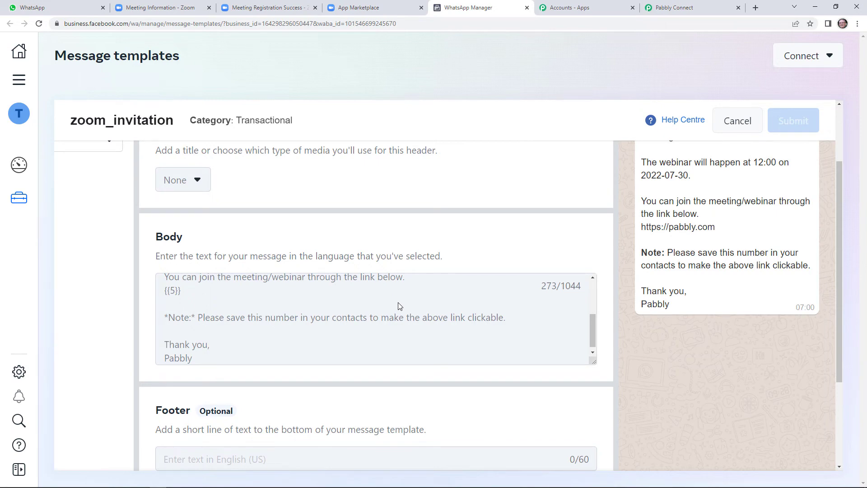
pyautogui.click(674, 7)
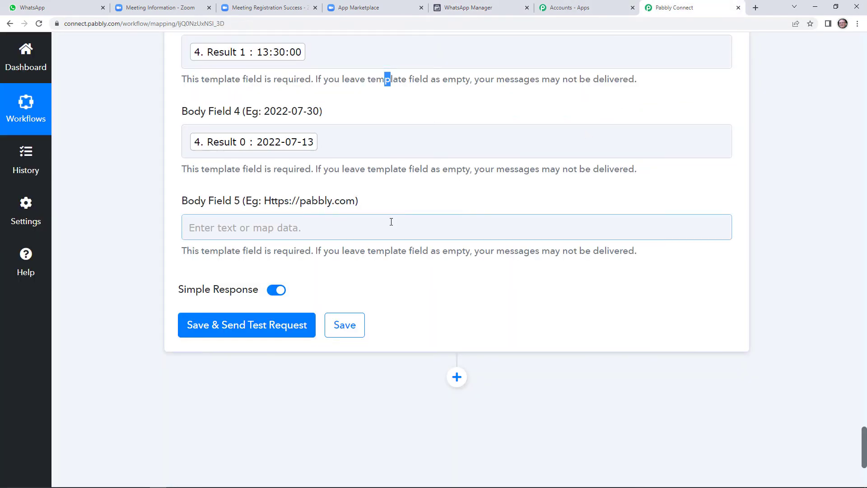
pyautogui.click(393, 224)
pyautogui.click(699, 334)
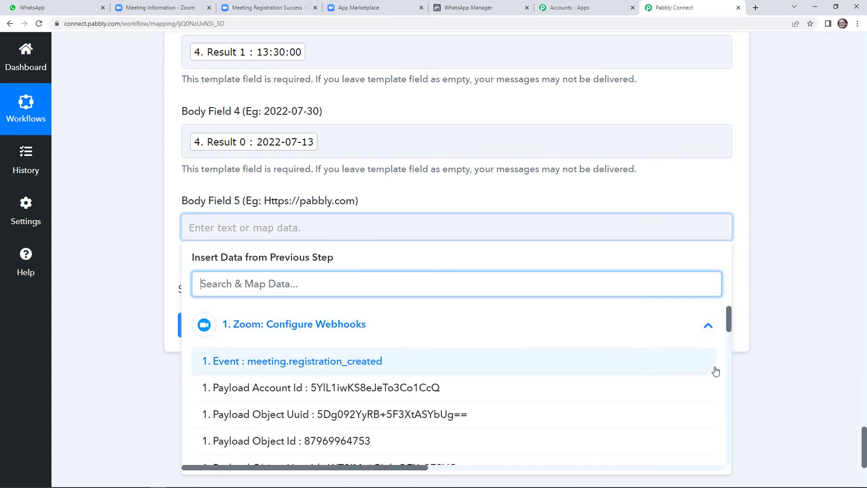
pyautogui.moveTo(730, 327); pyautogui.dragTo(730, 449)
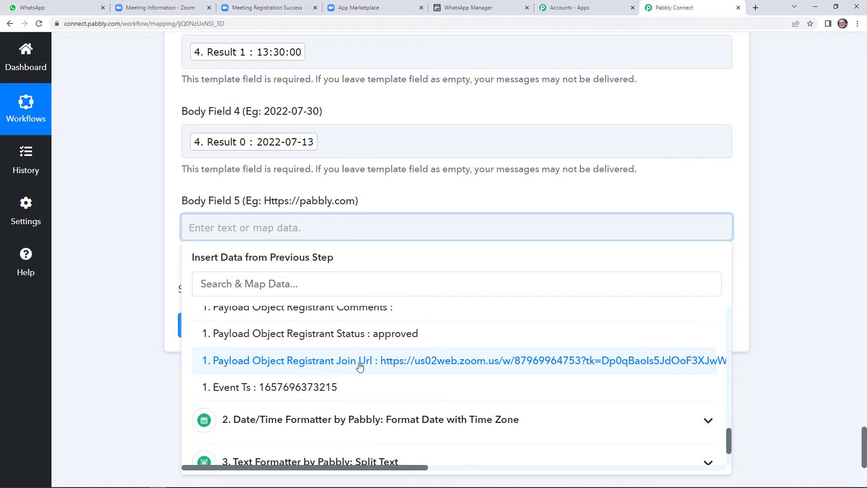
pyautogui.click(382, 364)
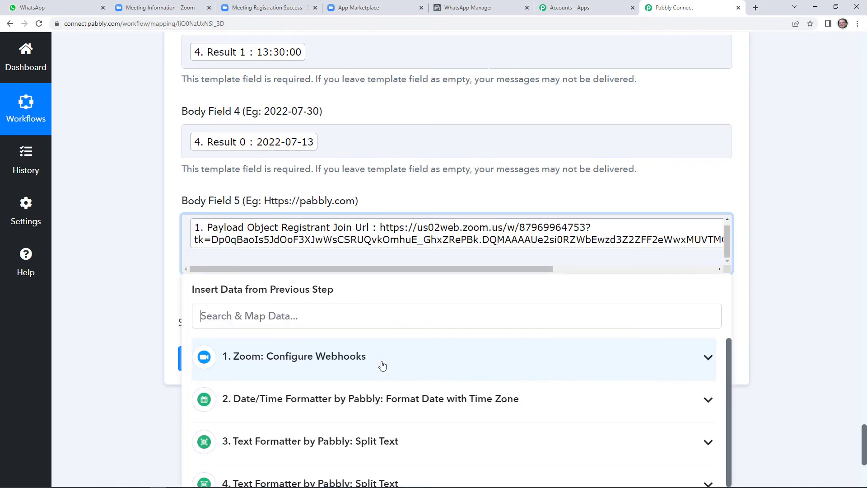
pyautogui.click(456, 194)
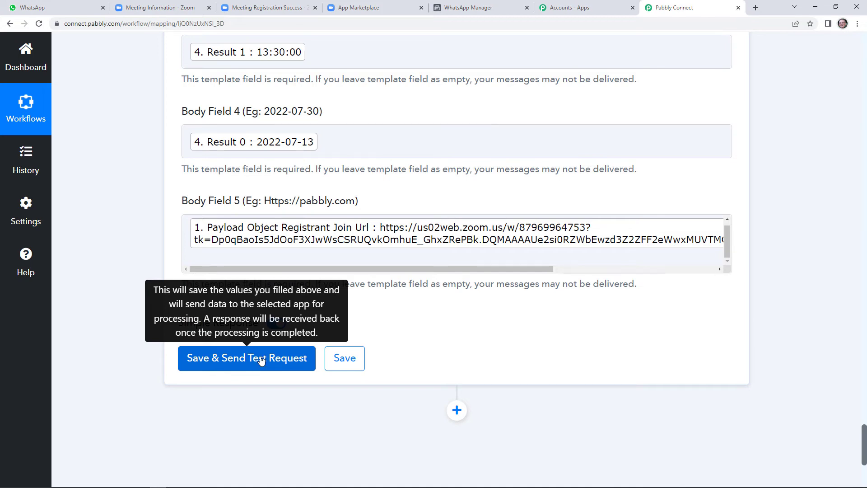
# Step: View the approved zoom_invitation template body down to its {{5}} link placeholder
pyautogui.scroll(9, 411, 208)
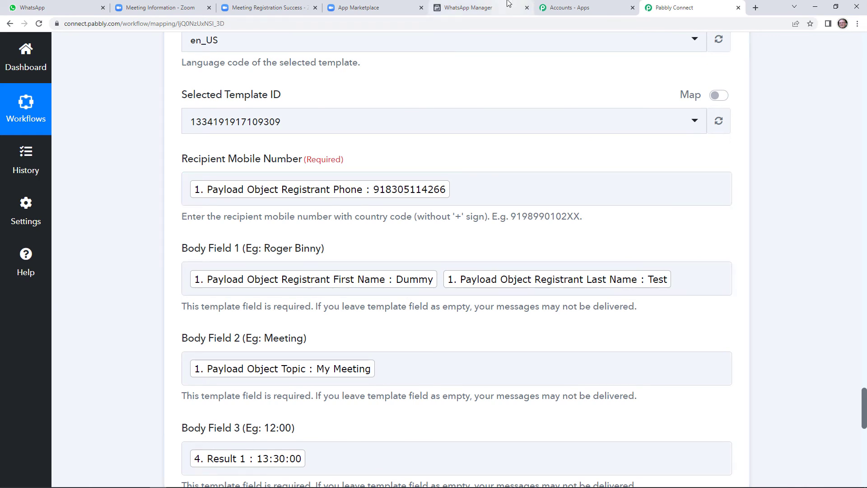
pyautogui.click(494, 6)
pyautogui.scroll(2, 675, 220)
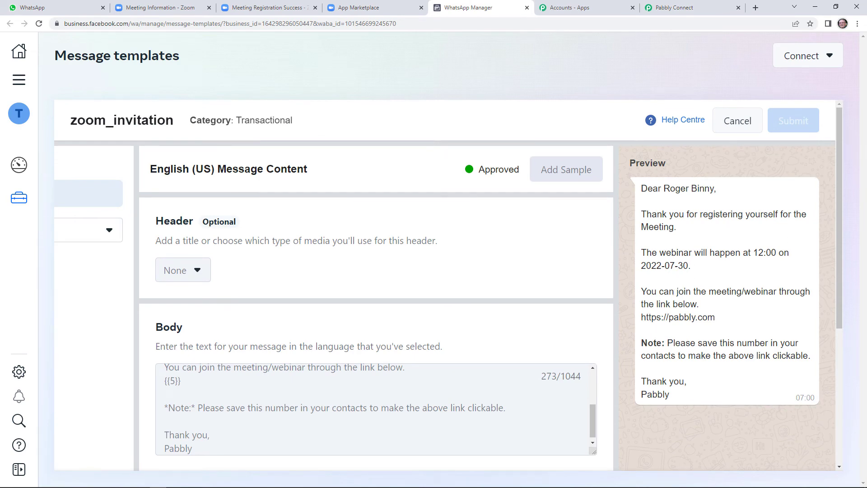
# Step: Glance at the WhatsApp Web inbox, then go back to the Pabbly Connect form
pyautogui.click(68, 7)
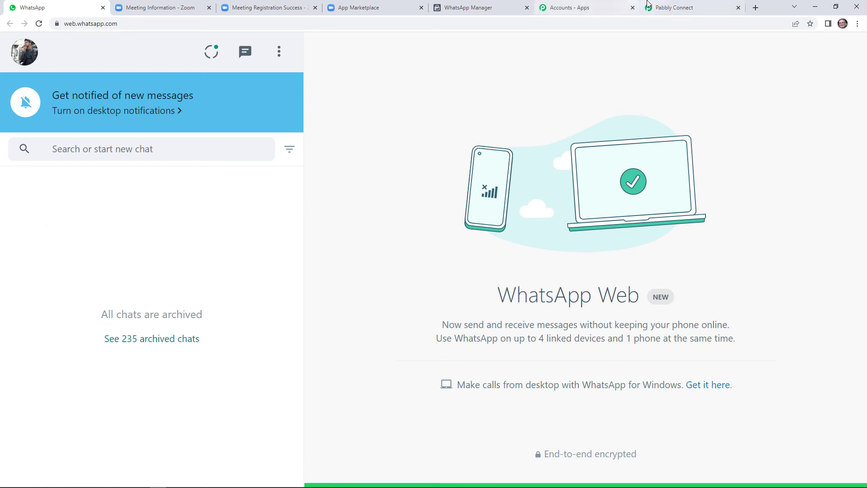
pyautogui.click(659, 8)
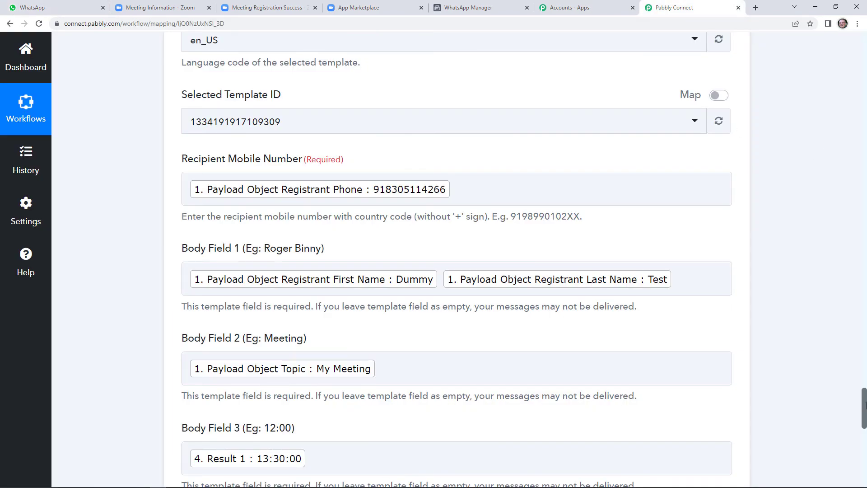
# Step: Save the WhatsApp step, send a test message, then switch to the WhatsApp Web tab
pyautogui.scroll(-10, 863, 403)
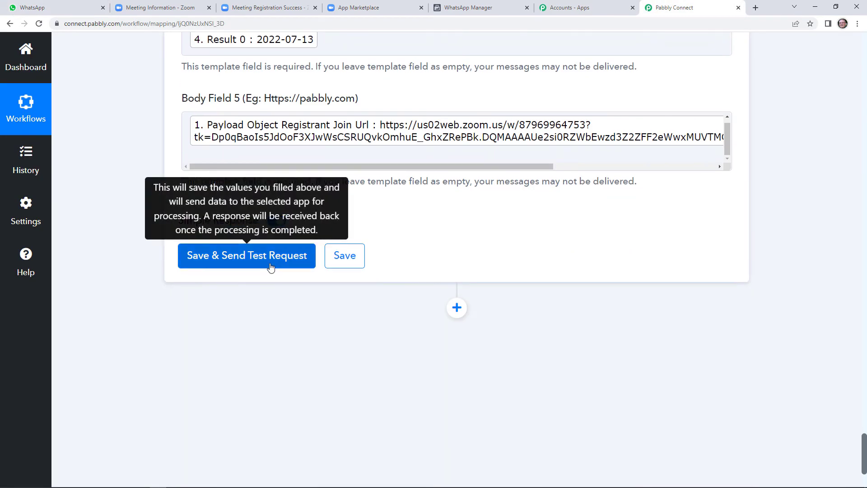
pyautogui.click(270, 265)
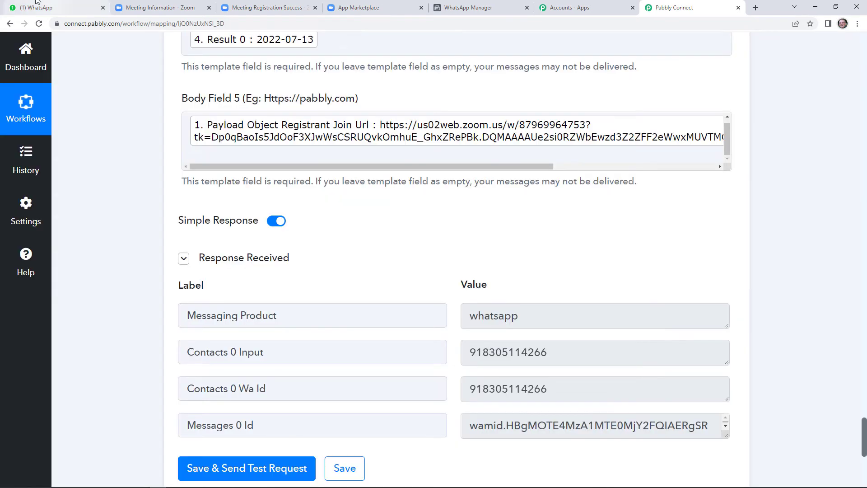
pyautogui.click(45, 9)
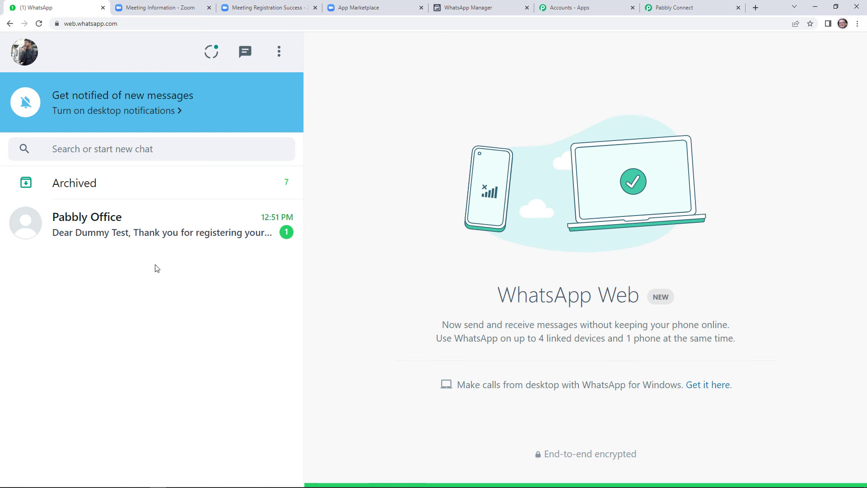
# Step: Open the Pabbly Office chat to read the received registration invitation
pyautogui.click(159, 232)
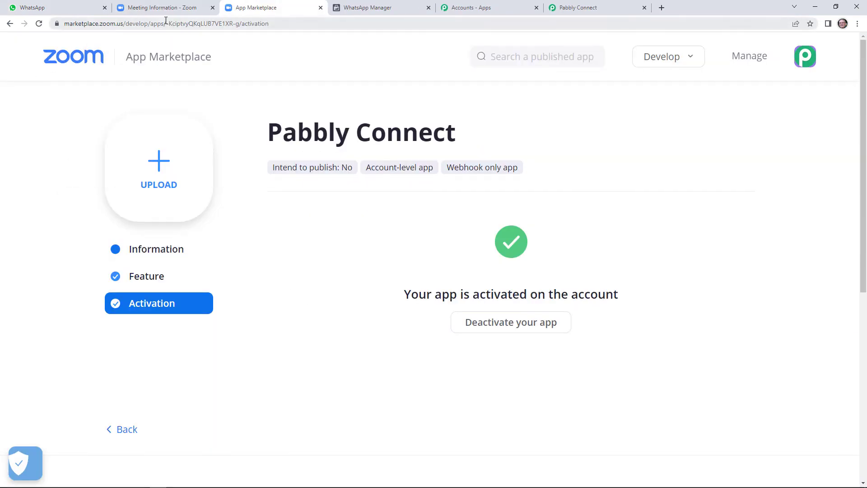
# Step: Return to the Zoom meeting information page and open My Meeting's registration page
pyautogui.click(165, 9)
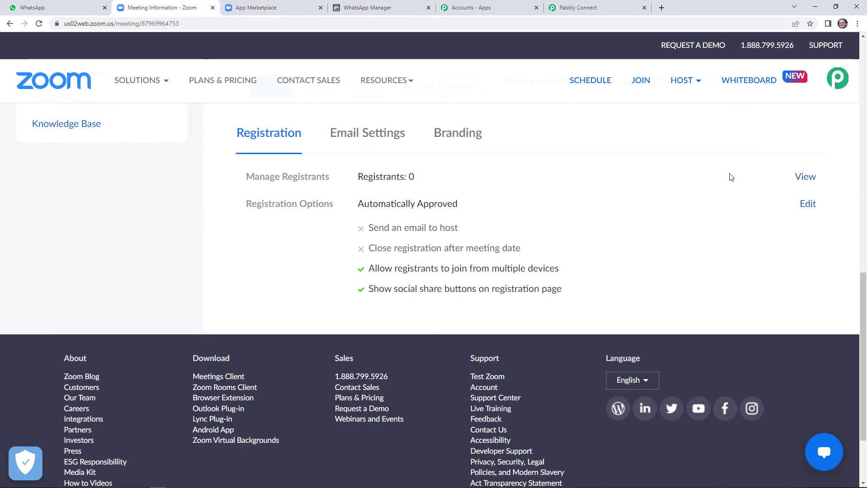
pyautogui.scroll(3, 605, 205)
pyautogui.scroll(8, 415, 332)
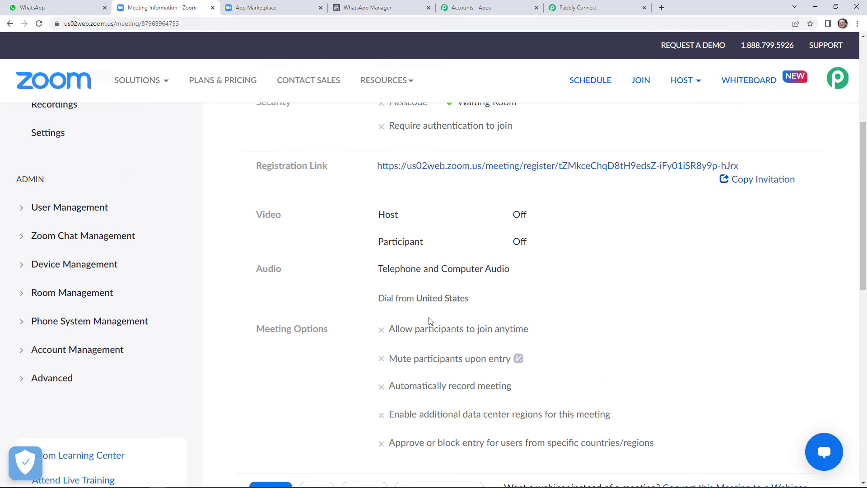
pyautogui.click(510, 260)
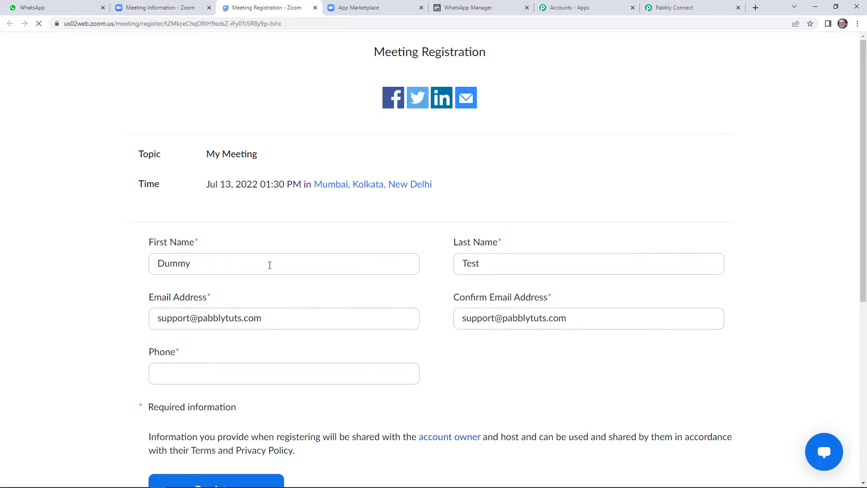
# Step: Fill the registration form with an edited first name, a test last name and an e-mail address
pyautogui.click(264, 264)
pyautogui.press('BackSpace')
pyautogui.press('BackSpace')
pyautogui.press('BackSpace')
pyautogui.press('BackSpace')
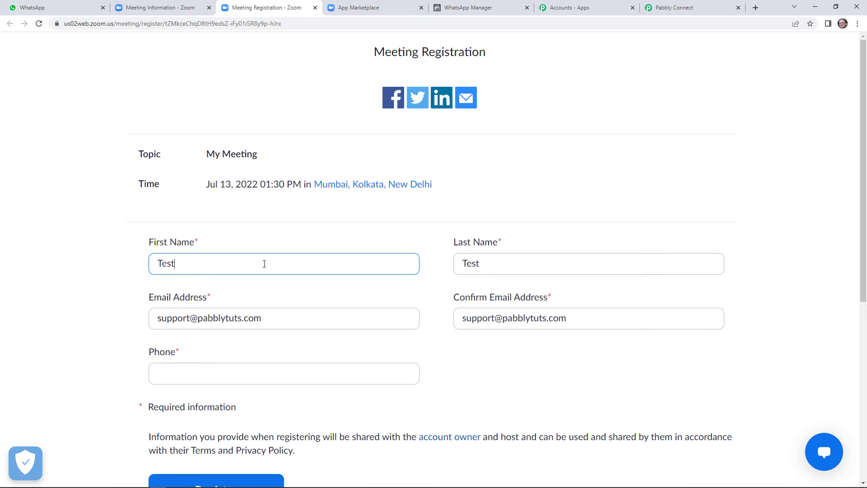
pyautogui.doubleClick(480, 263)
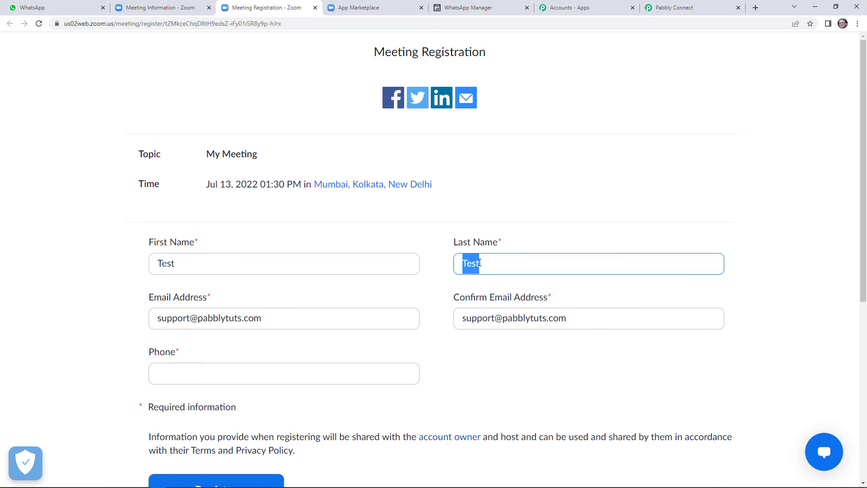
pyautogui.write('Dummy')
pyautogui.tripleClick(218, 322)
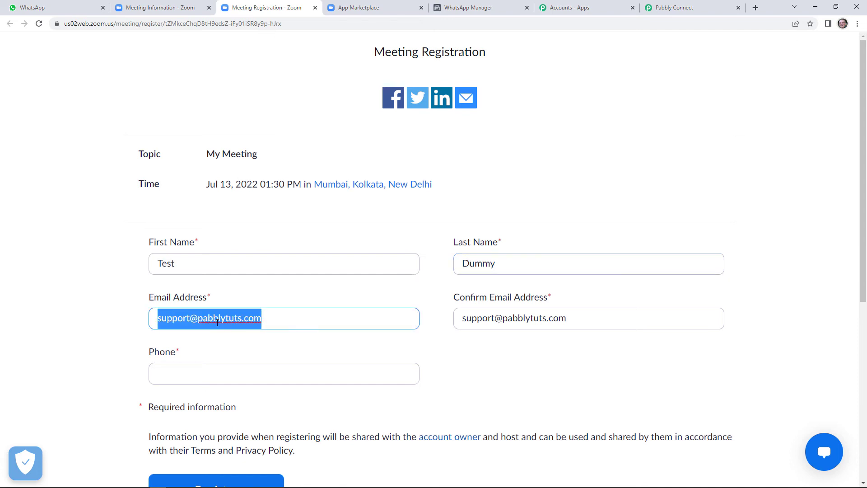
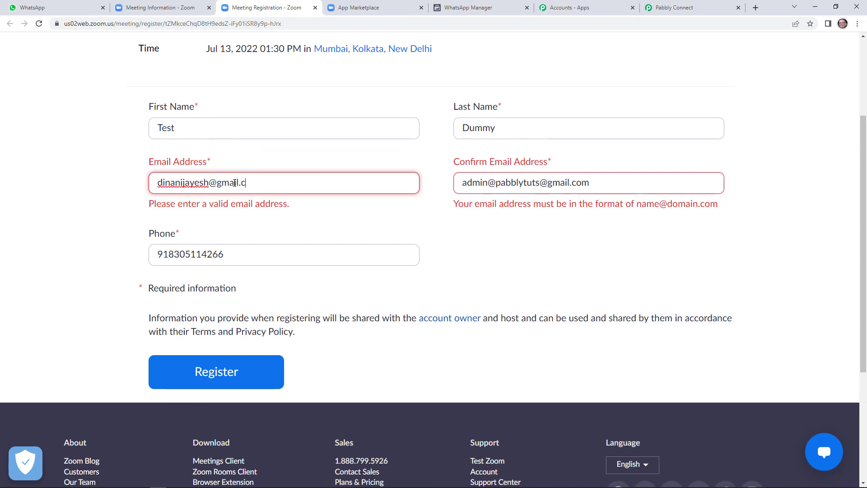
# Step: Copy the e-mail address into Confirm Email Address and submit the registration
pyautogui.tripleClick(235, 183)
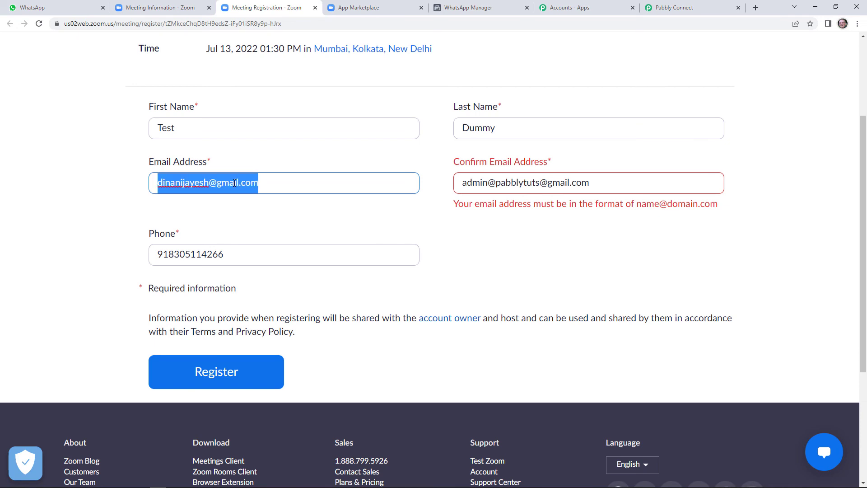
pyautogui.rightClick(234, 183)
pyautogui.click(332, 221)
pyautogui.tripleClick(470, 183)
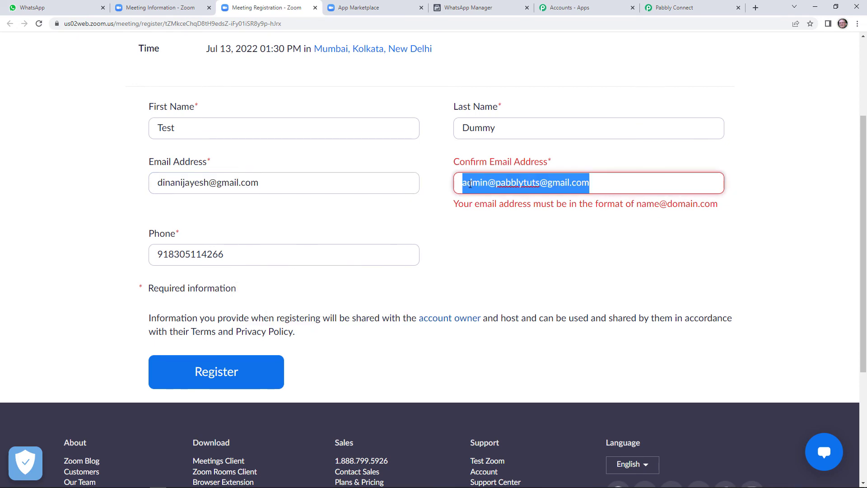
pyautogui.rightClick(470, 182)
pyautogui.click(533, 227)
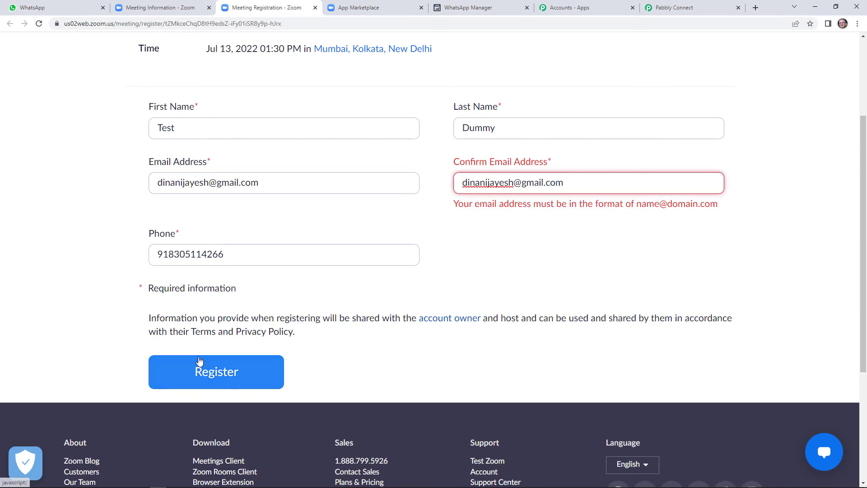
pyautogui.click(228, 374)
pyautogui.click(228, 371)
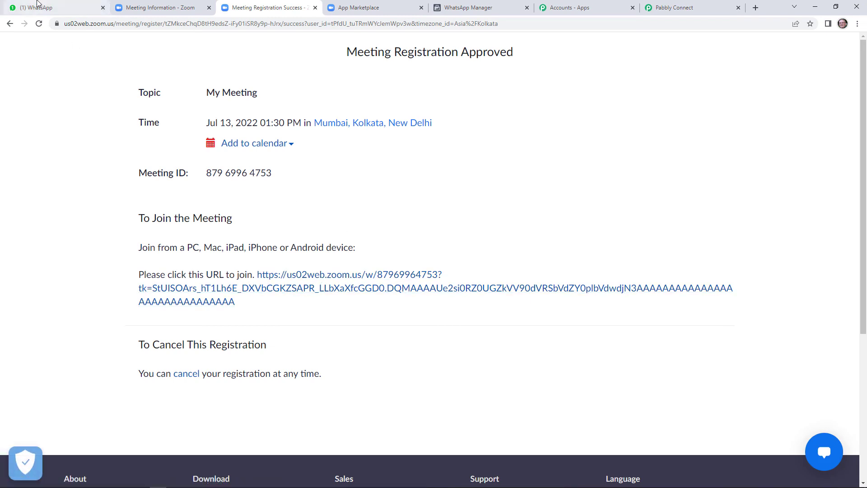
# Step: Read the new My Meeting invitation for 13:30:00 on 2022-07-13 in the Pabbly Office chat
pyautogui.click(71, 4)
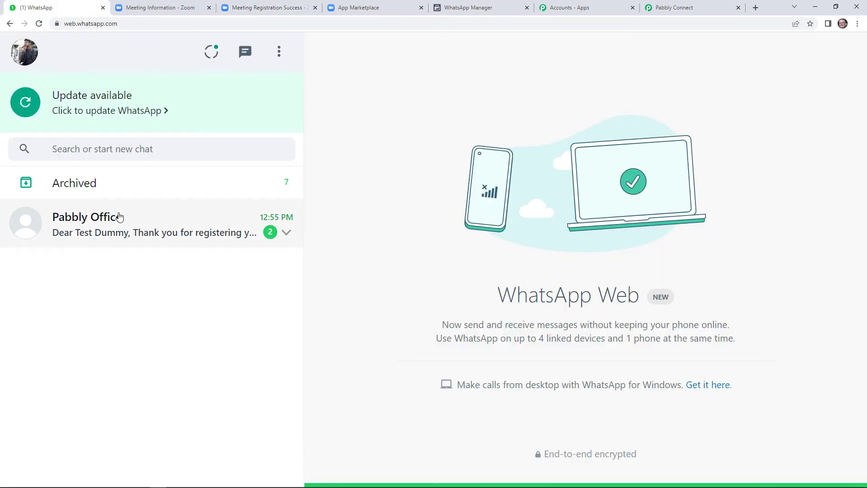
pyautogui.click(125, 231)
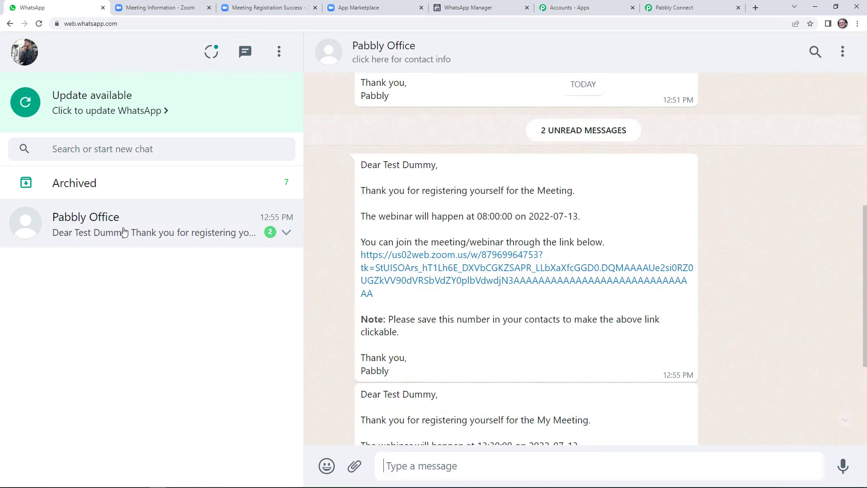
pyautogui.scroll(-4, 437, 388)
pyautogui.scroll(10, 436, 384)
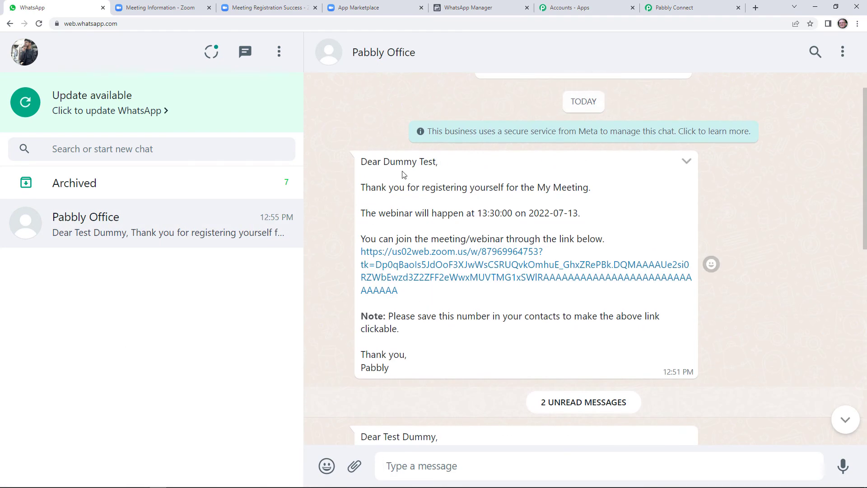
pyautogui.scroll(-2, 402, 176)
pyautogui.scroll(-10, 420, 278)
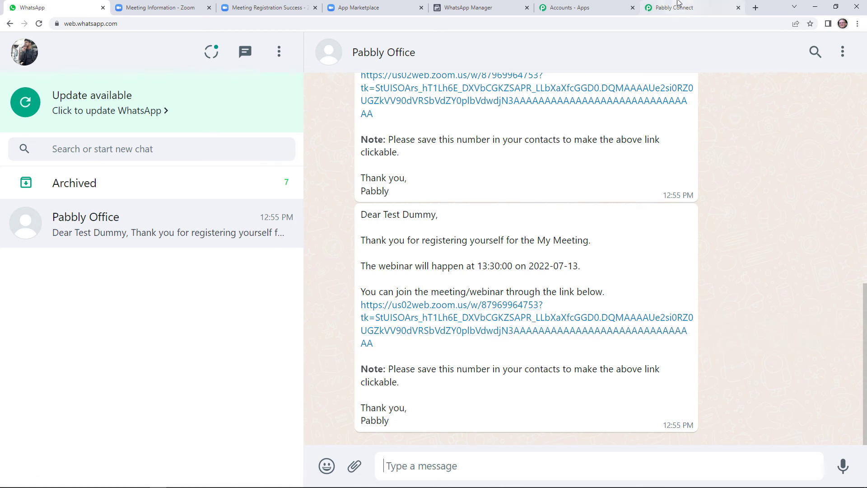
pyautogui.click(655, 7)
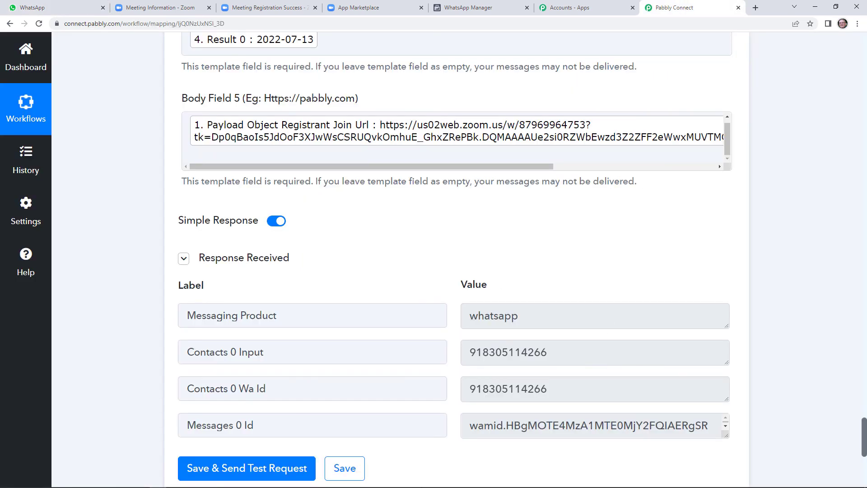
# Step: Save the WhatsApp step and dismiss the save confirmation
pyautogui.click(354, 470)
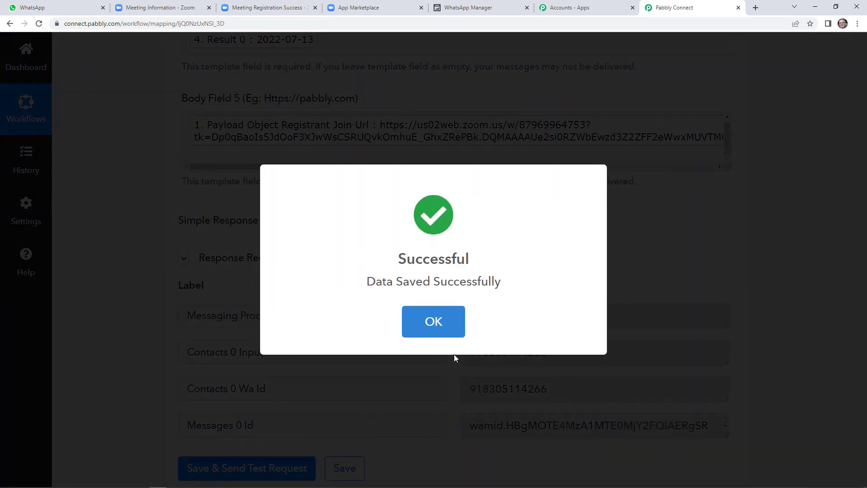
pyautogui.click(433, 322)
pyautogui.scroll(20, 514, 316)
pyautogui.scroll(20, 514, 315)
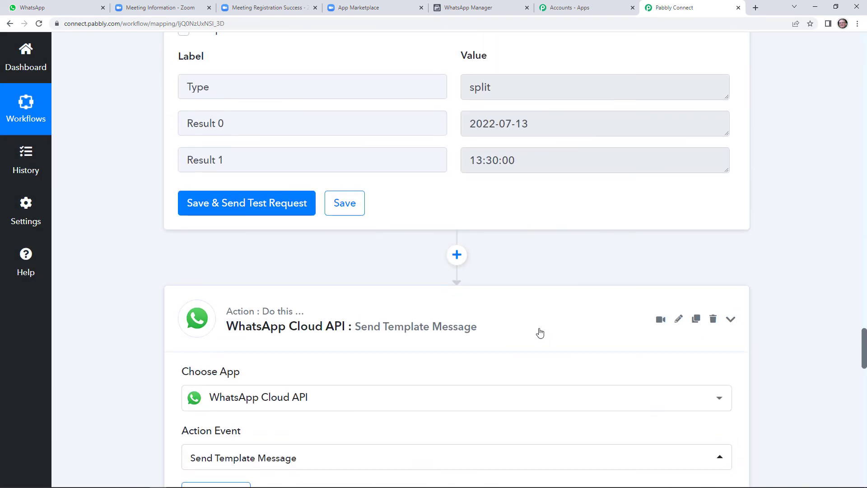
pyautogui.scroll(20, 535, 332)
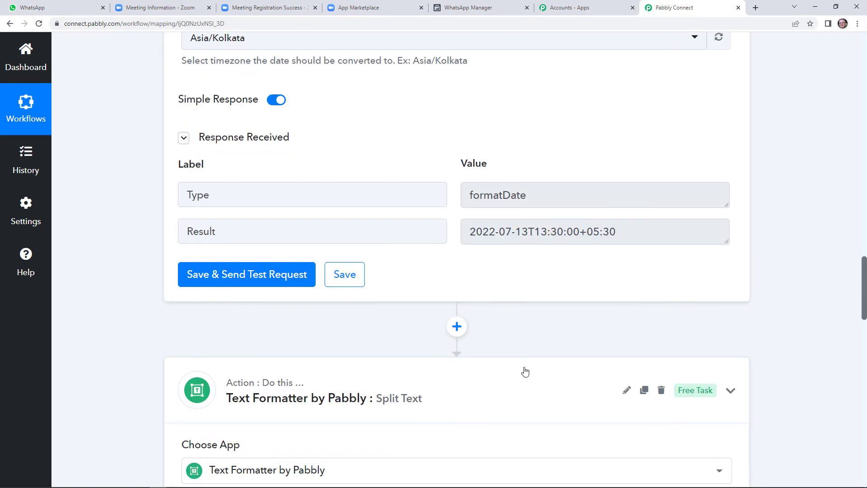
pyautogui.scroll(15, 524, 367)
pyautogui.scroll(4, 525, 365)
# Step: Collapse and re-expand the Zoom trigger, then expand the Date/Time Formatter step
pyautogui.click(548, 263)
pyautogui.scroll(5, 542, 271)
pyautogui.scroll(15, 536, 281)
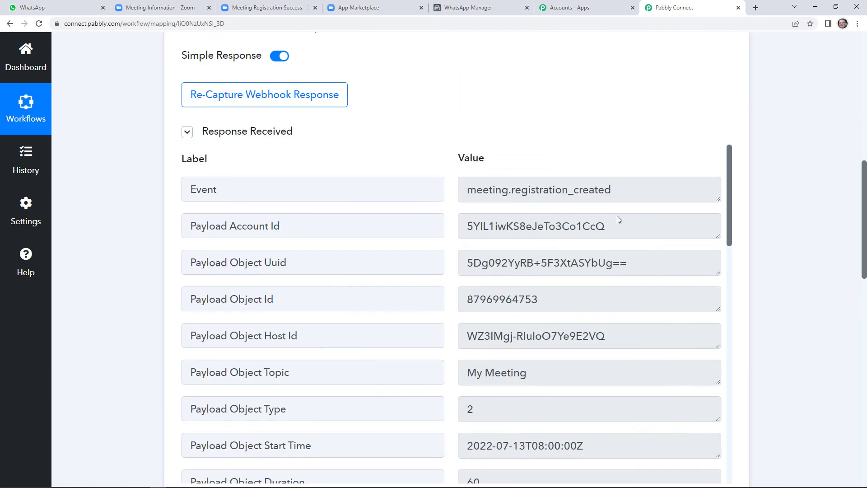
pyautogui.click(511, 228)
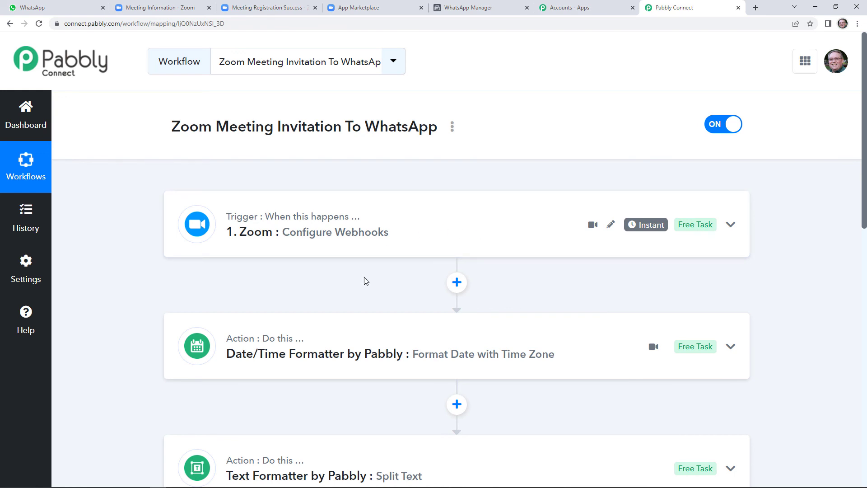
pyautogui.scroll(-2, 355, 292)
pyautogui.scroll(1, 341, 261)
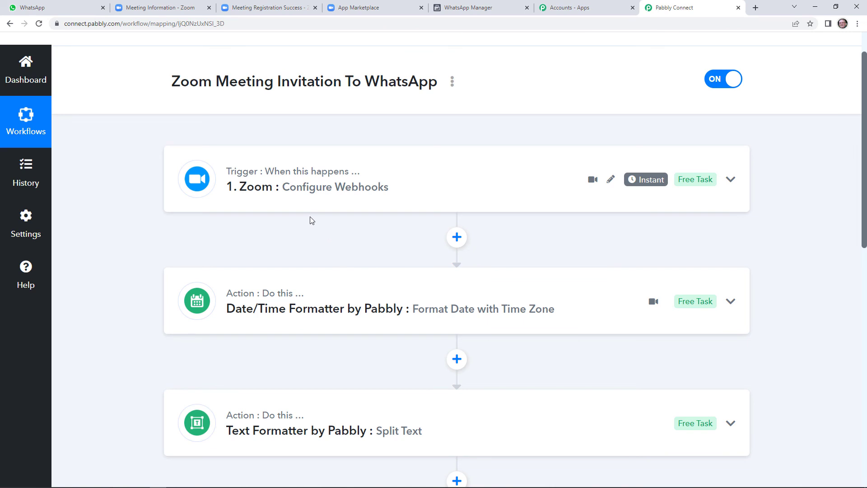
pyautogui.click(321, 199)
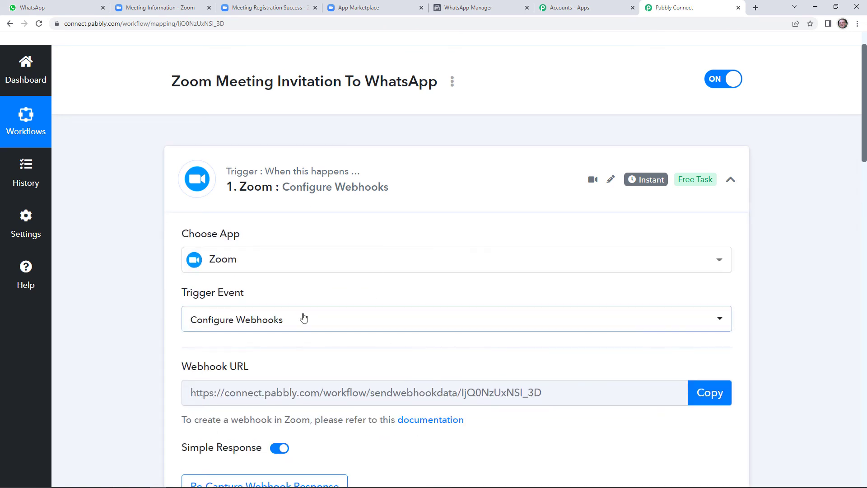
pyautogui.scroll(-3, 451, 325)
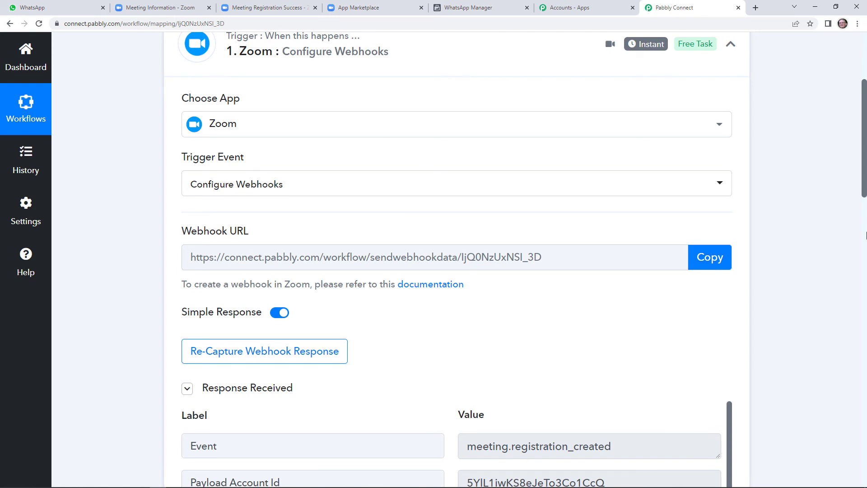
pyautogui.moveTo(865, 186); pyautogui.dragTo(845, 368)
pyautogui.click(335, 185)
pyautogui.moveTo(865, 222); pyautogui.dragTo(847, 371)
# Step: Expand the two Text Formatter Split Text steps and the WhatsApp Cloud API step to review their fields
pyautogui.scroll(-3, 848, 371)
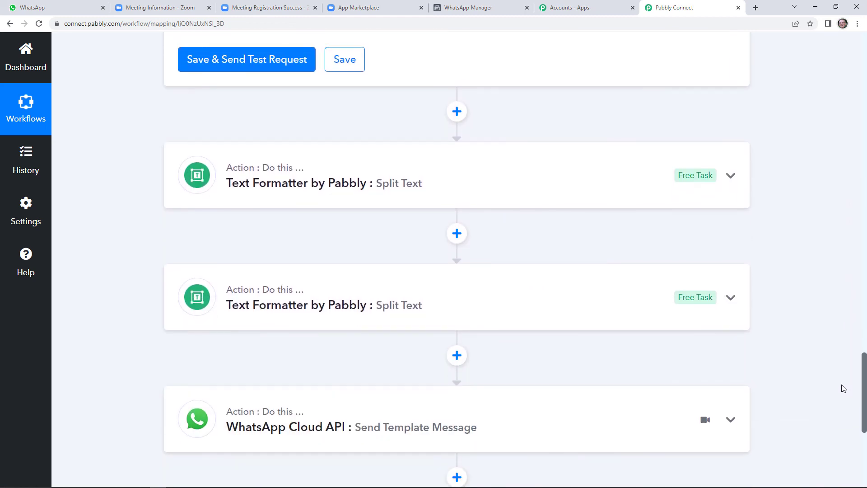
pyautogui.click(492, 169)
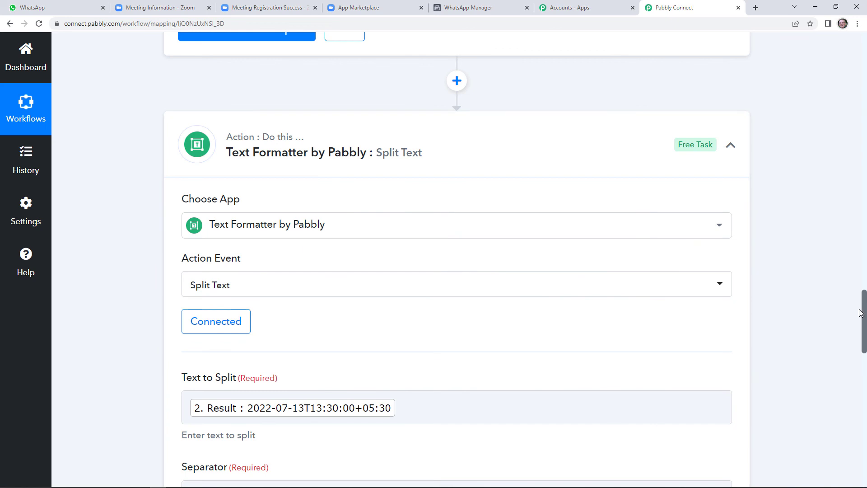
pyautogui.moveTo(863, 311); pyautogui.dragTo(864, 424)
pyautogui.click(567, 218)
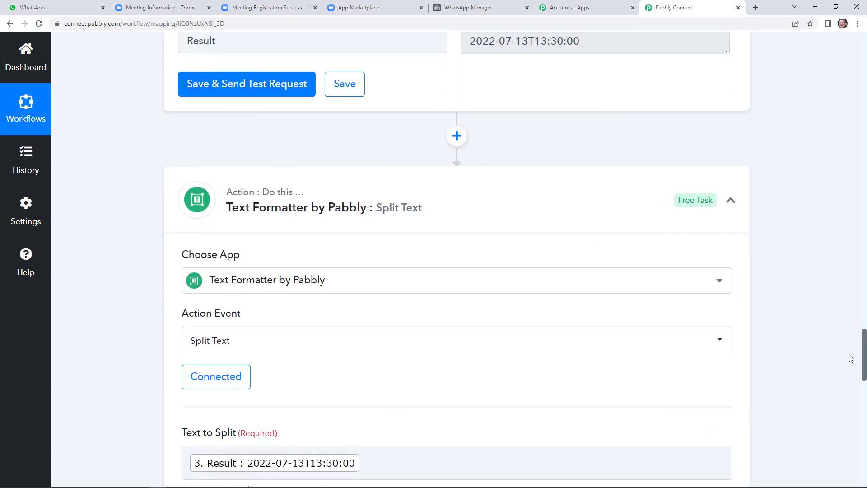
pyautogui.moveTo(864, 359); pyautogui.dragTo(861, 455)
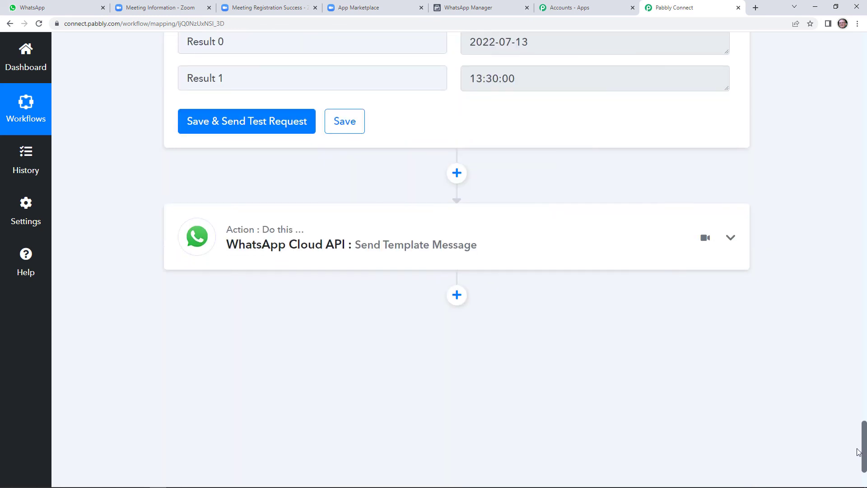
pyautogui.click(519, 259)
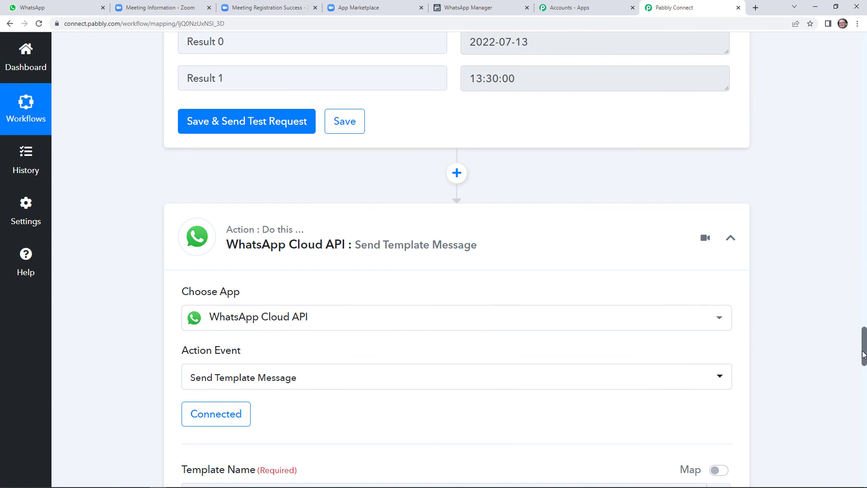
pyautogui.moveTo(864, 356); pyautogui.dragTo(863, 378)
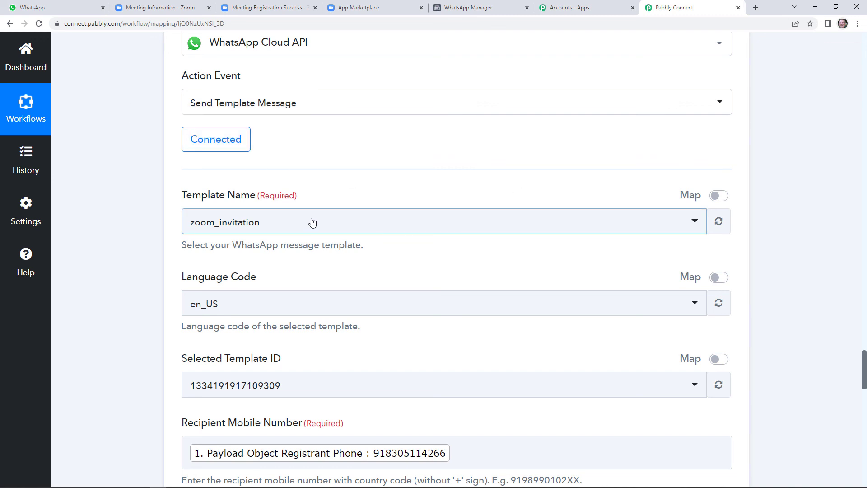
pyautogui.moveTo(864, 356); pyautogui.dragTo(864, 428)
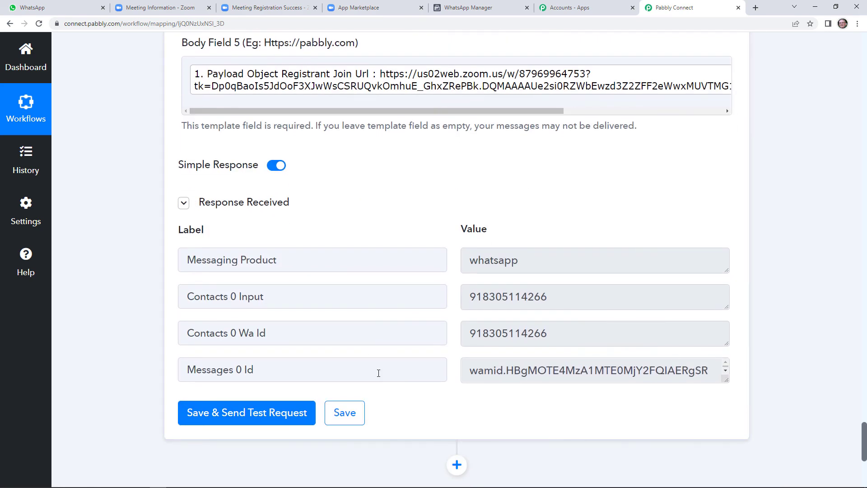